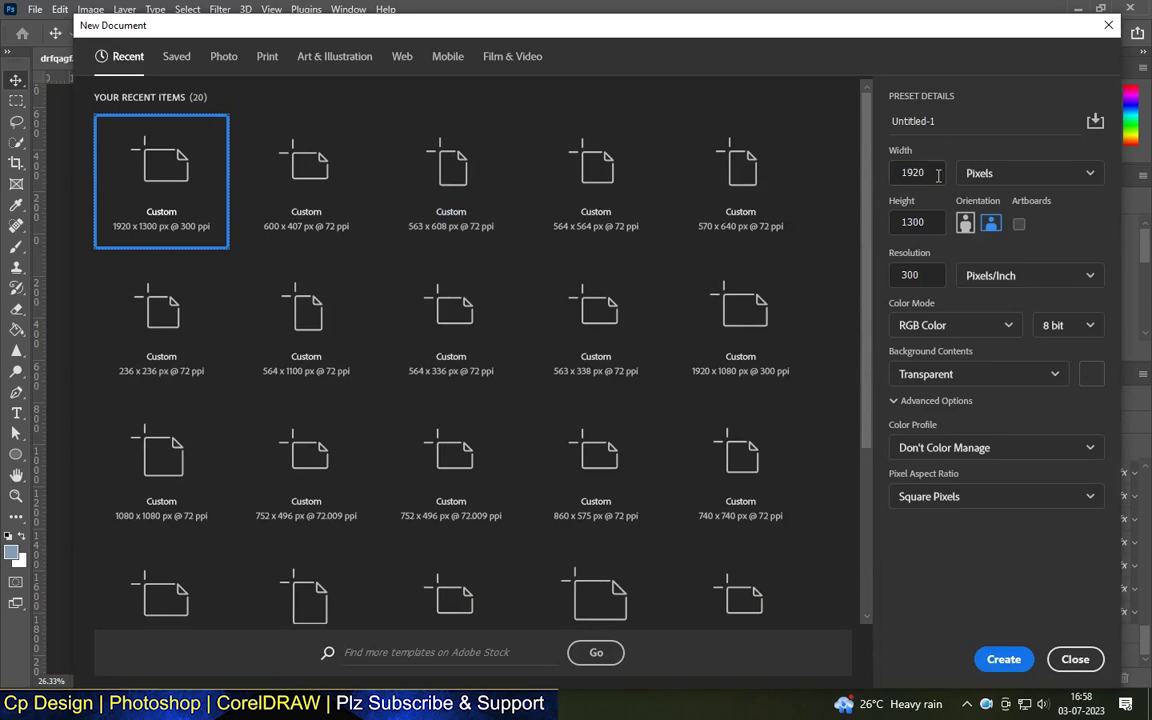
Create a new 2000×1200 px document.
double_click(938, 175)
text(2000)
double_click(915, 222)
text(1200)
click(1003, 659)
Add a CSP True Sky Sunset gradient fill layer at 123° angle and 200% scale.
scroll(497, 308, down, 1)
click(1060, 677)
click(1054, 404)
click(676, 323)
scroll(800, 228, down, 2)
click(853, 281)
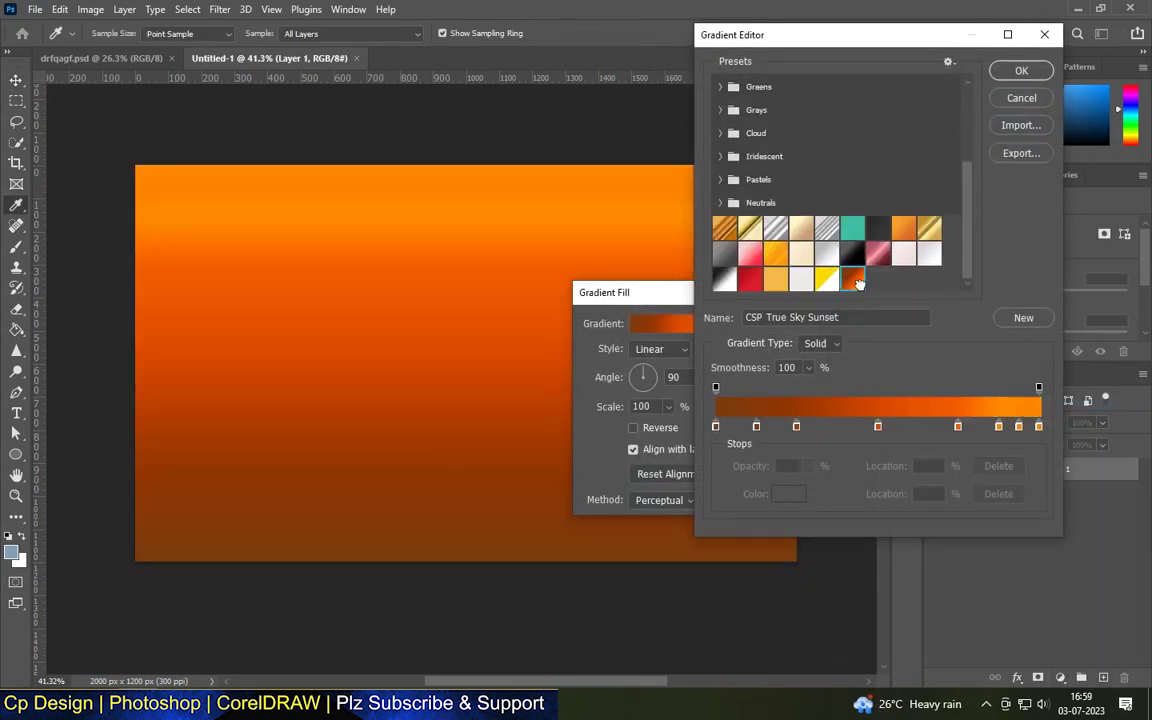
click(1021, 70)
double_click(673, 377)
text(123)
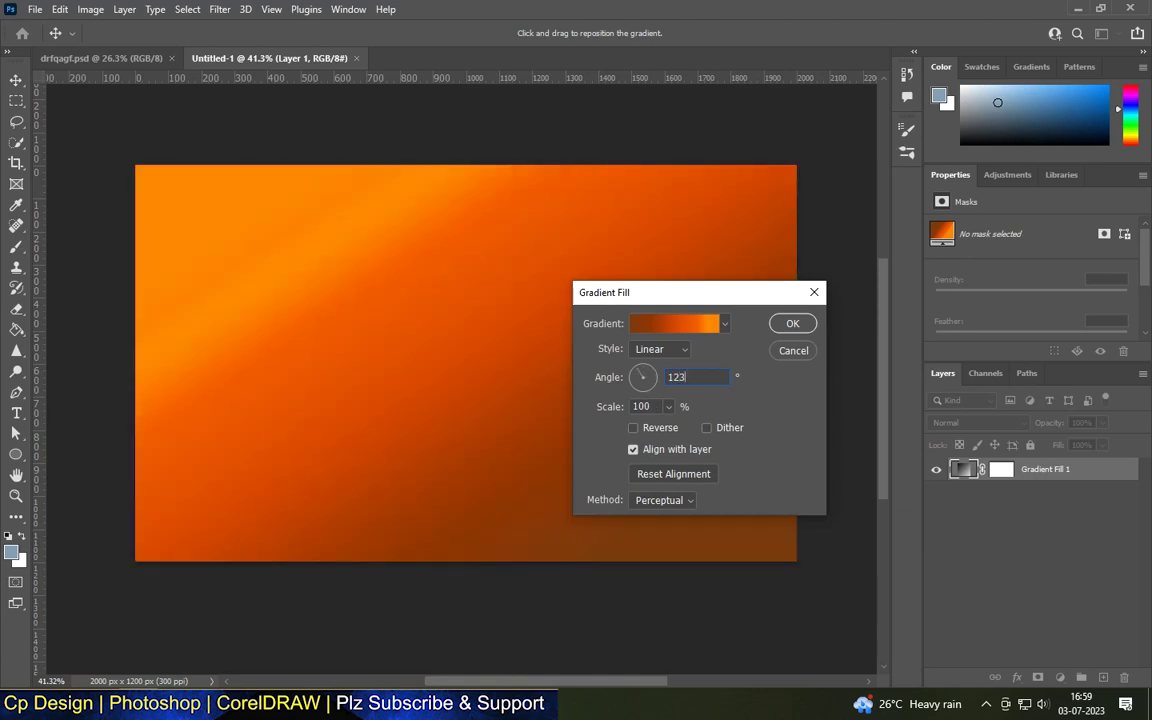
key(Tab)
text(200)
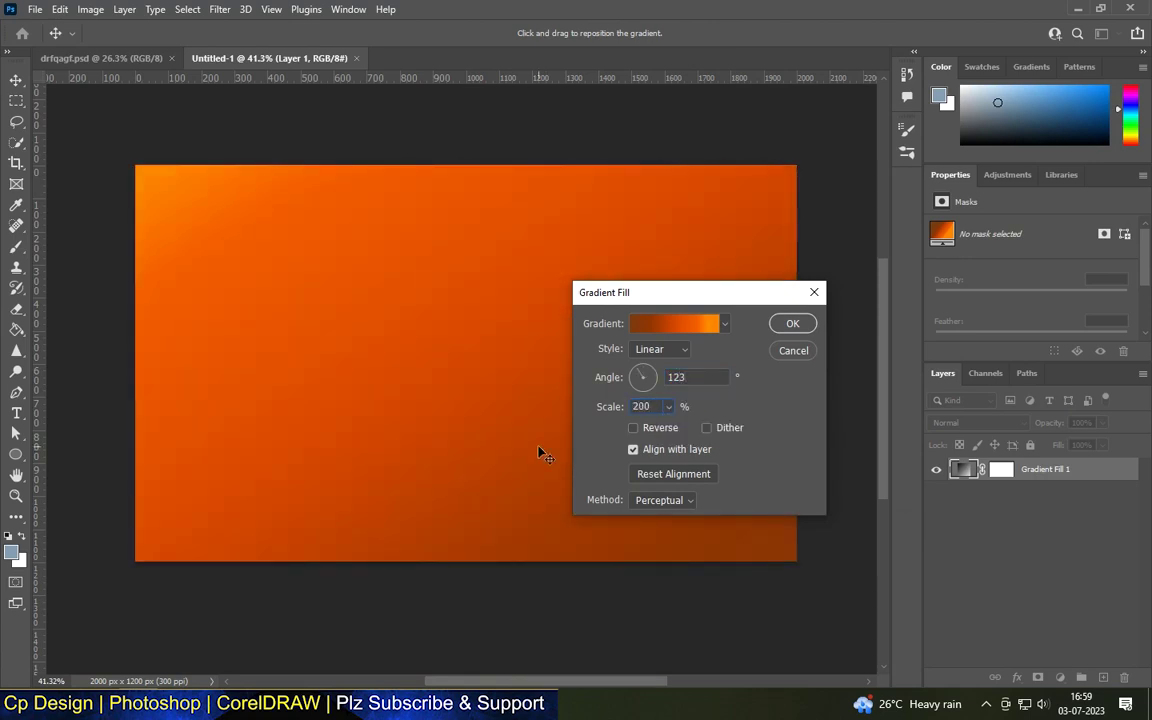
click(790, 322)
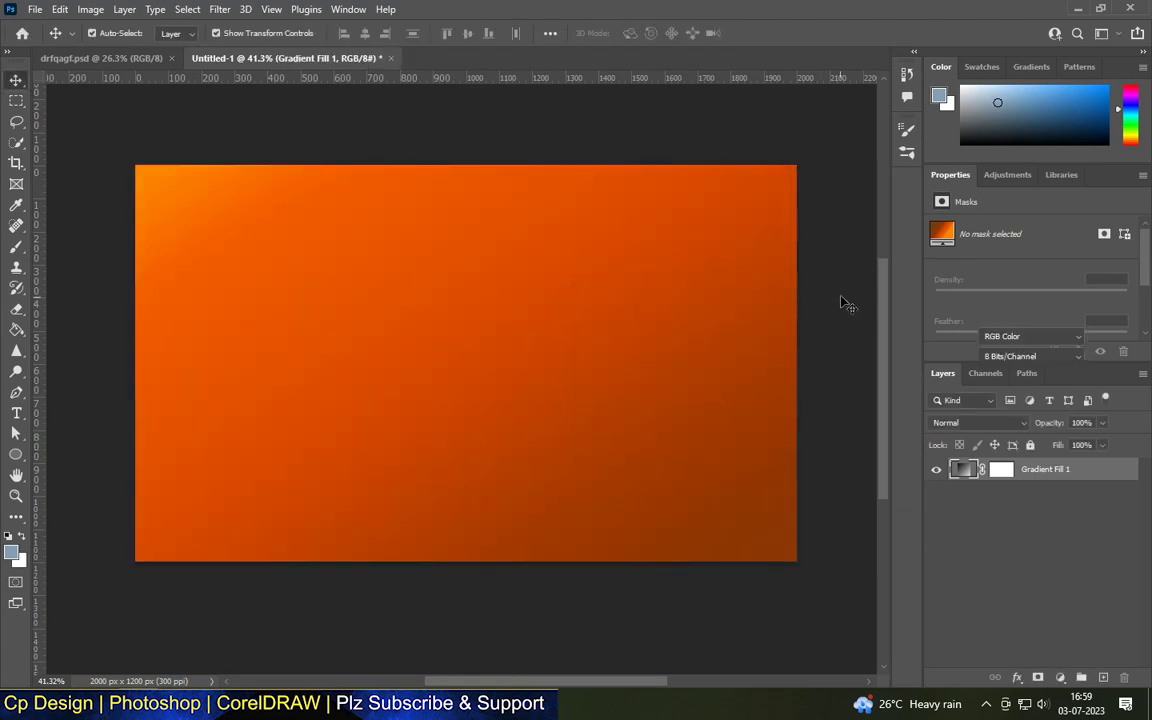
Type the word 'enjoy' as a horizontal text layer on the canvas.
click(17, 247)
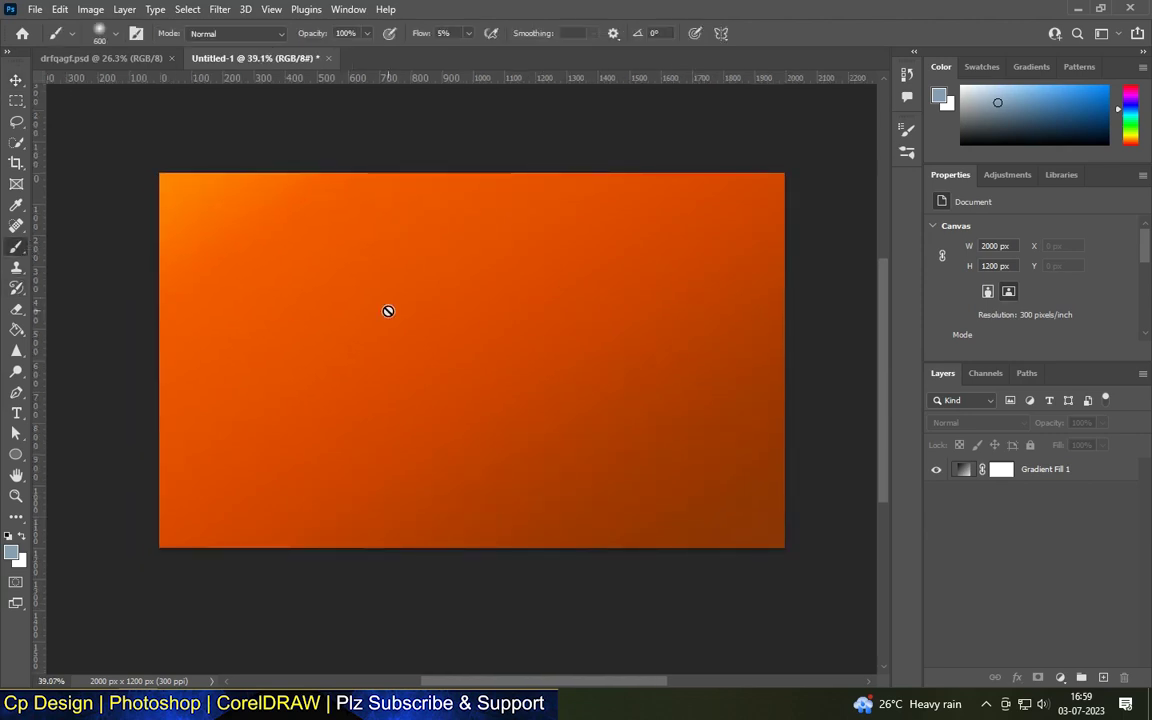
click(16, 412)
scroll(319, 343, up, 2)
click(319, 343)
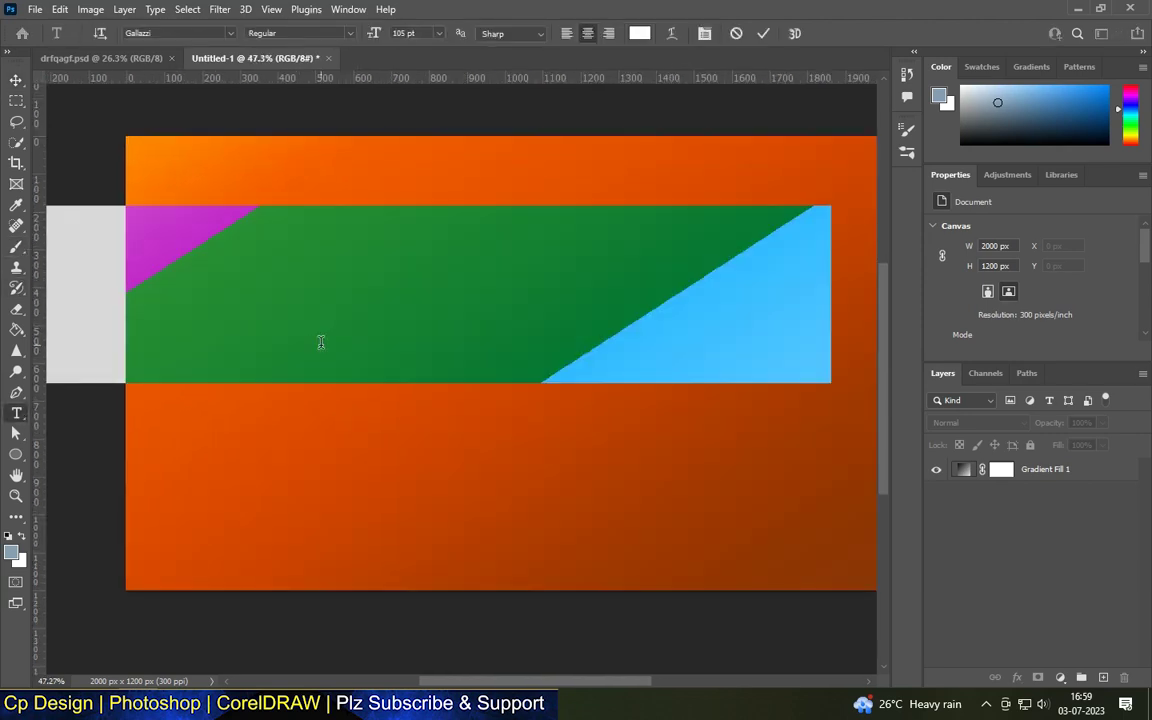
text(enjoy)
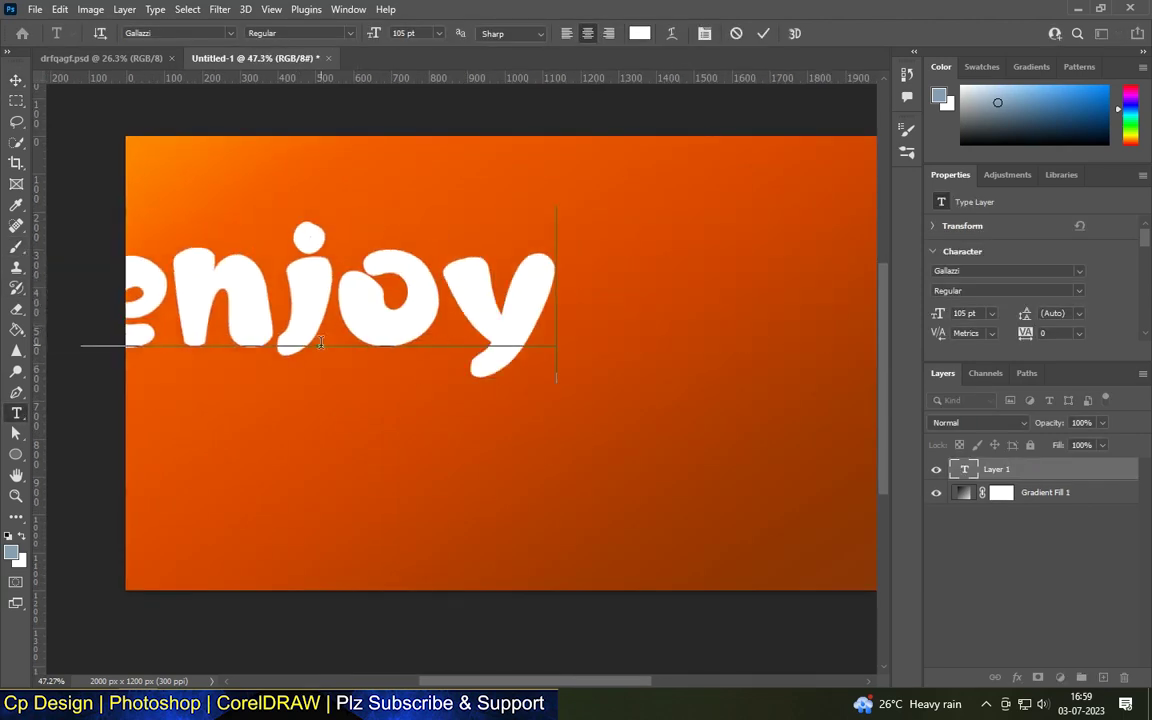
drag(378, 298, 560, 368)
Centre the enjoy text and enlarge it to about 124%.
scroll(560, 368, down, 1)
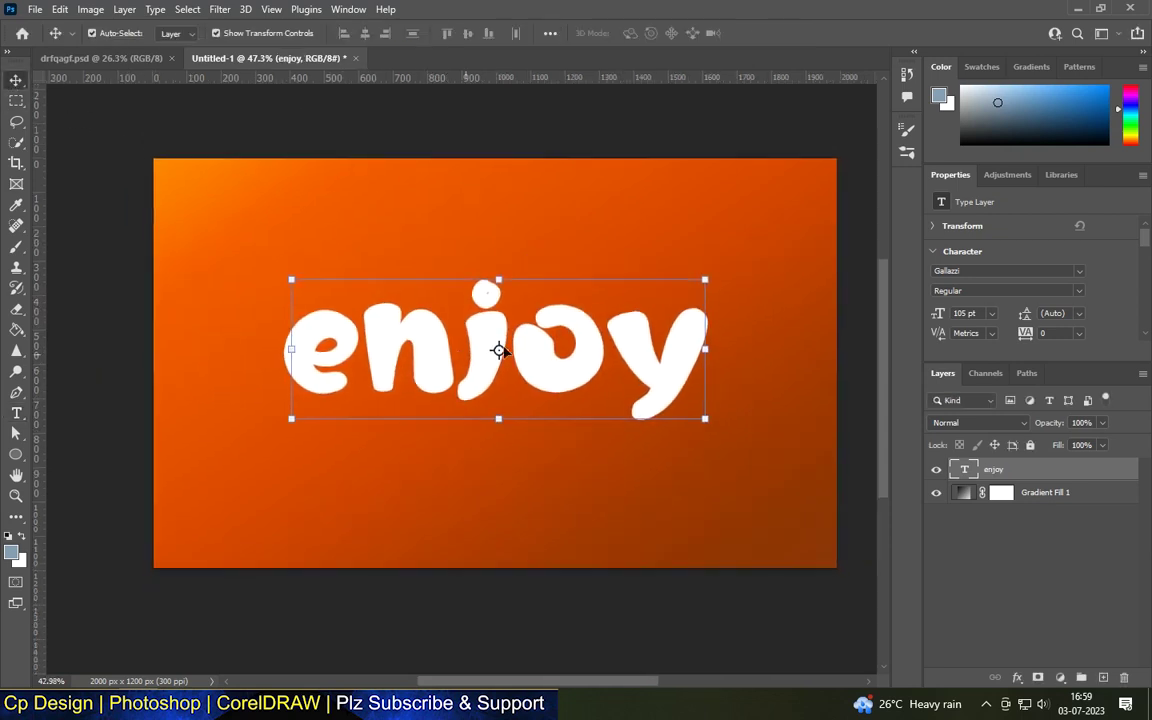
scroll(504, 347, down, 2)
drag(624, 315, 662, 270)
drag(362, 363, 290, 391)
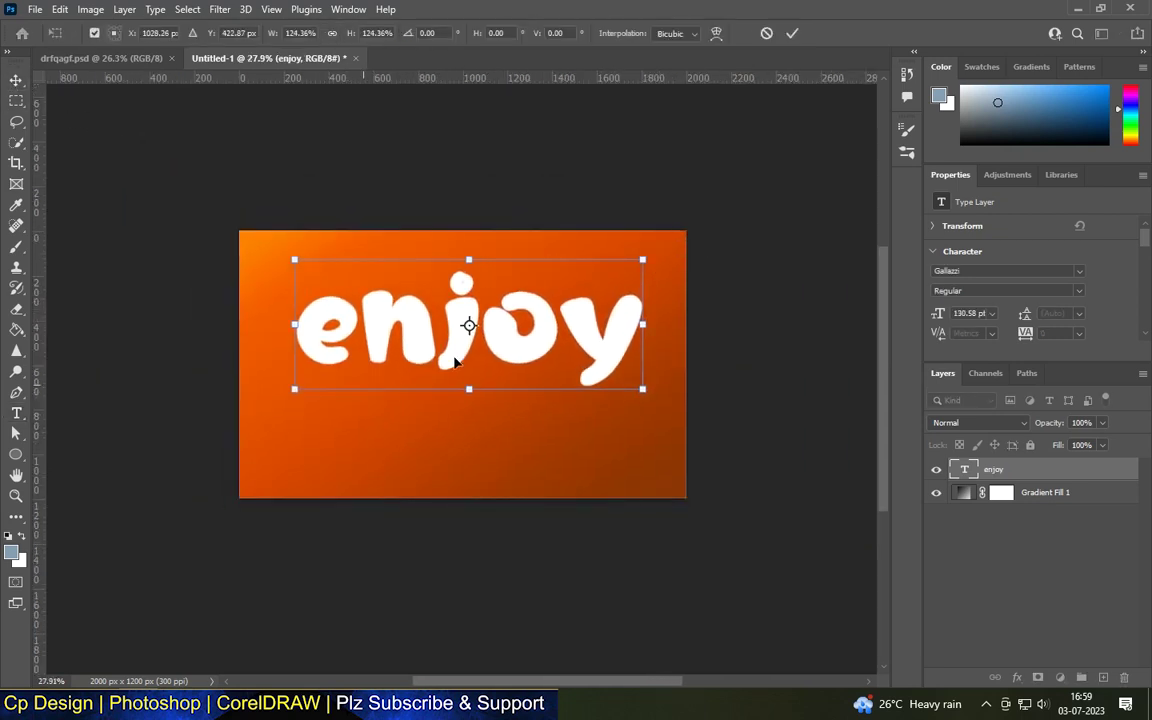
drag(455, 322, 460, 366)
scroll(472, 331, up, 1)
key(Return)
Capitalise the first letter so the text reads 'Enjoy'.
key(t)
click(267, 392)
key(shift+Right)
text(E)
click(16, 80)
Set the Enjoy text to the Almety font and centre it on the canvas.
click(1079, 271)
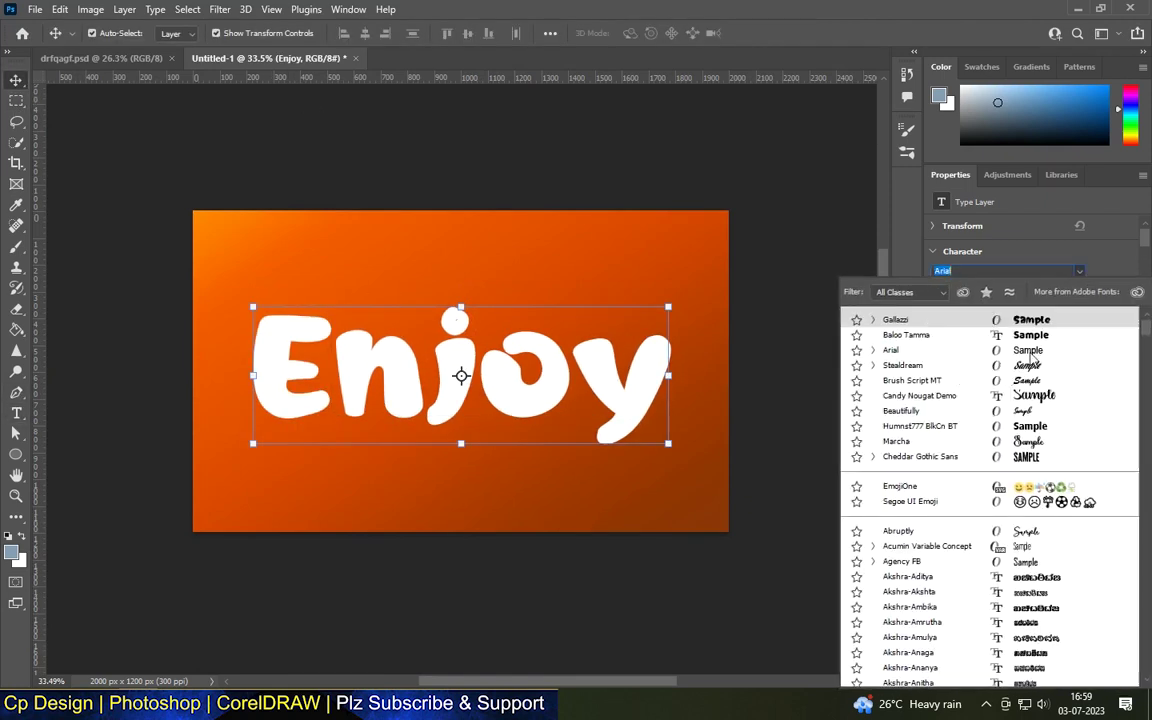
scroll(433, 405, up, 1)
click(1079, 271)
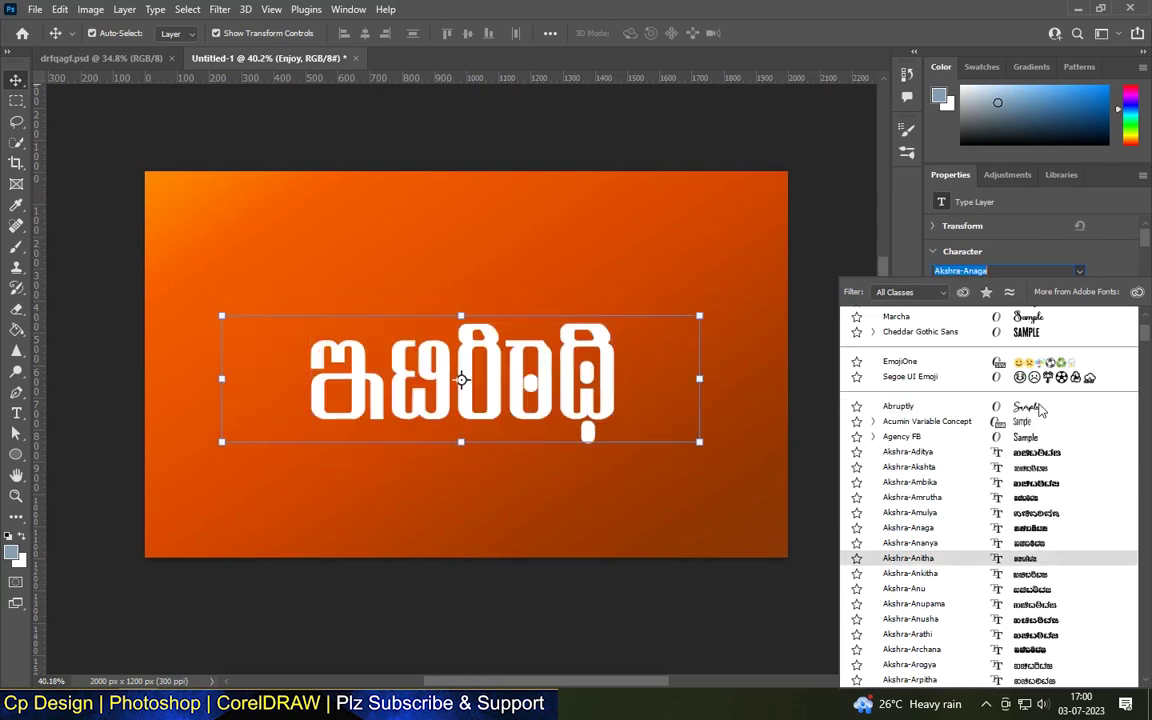
scroll(1038, 560, down, 5)
scroll(1038, 590, down, 1)
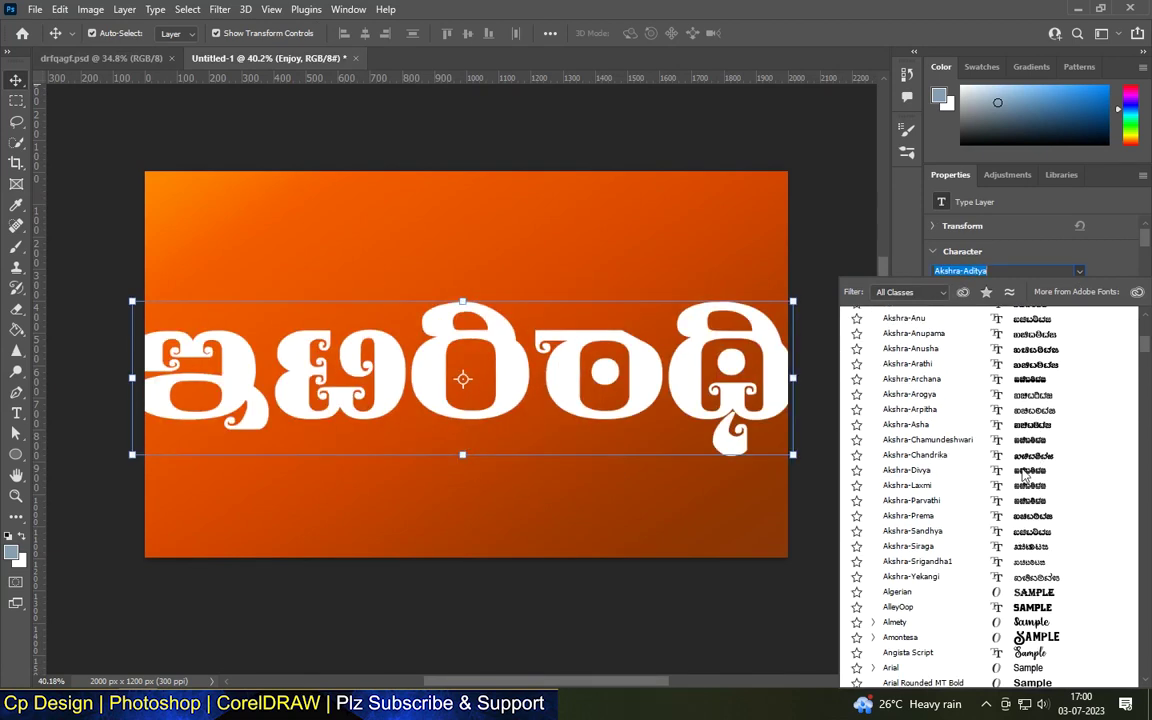
click(1028, 622)
drag(510, 363, 516, 376)
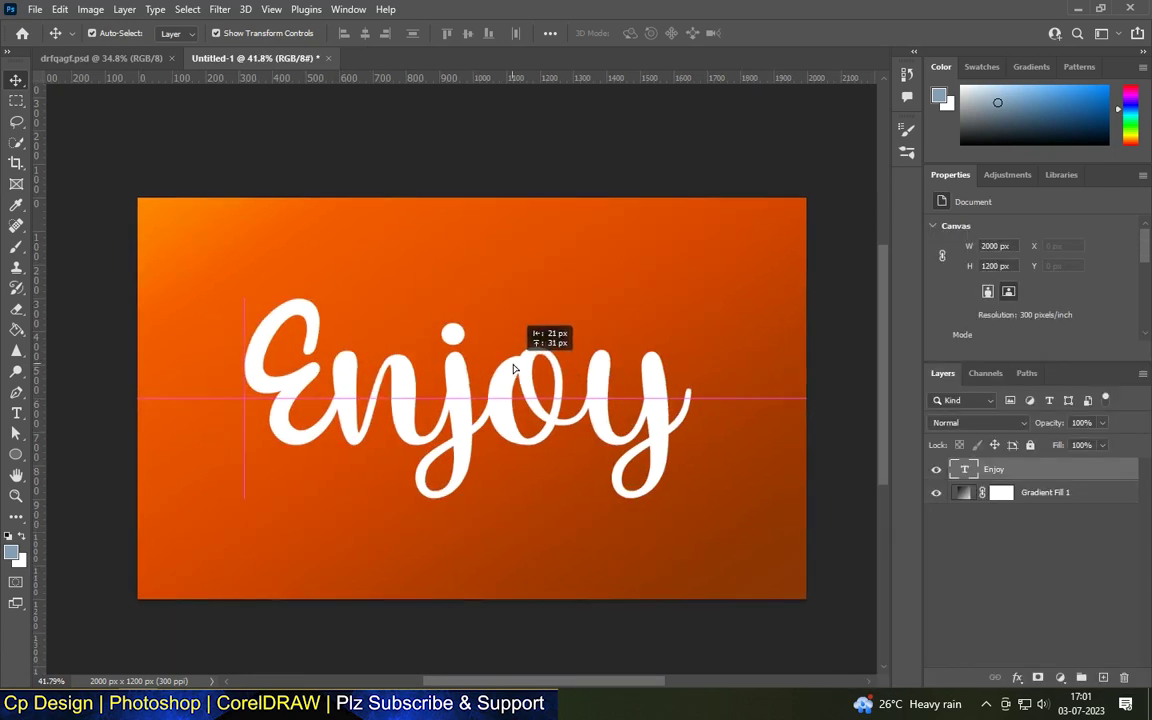
drag(555, 378, 506, 397)
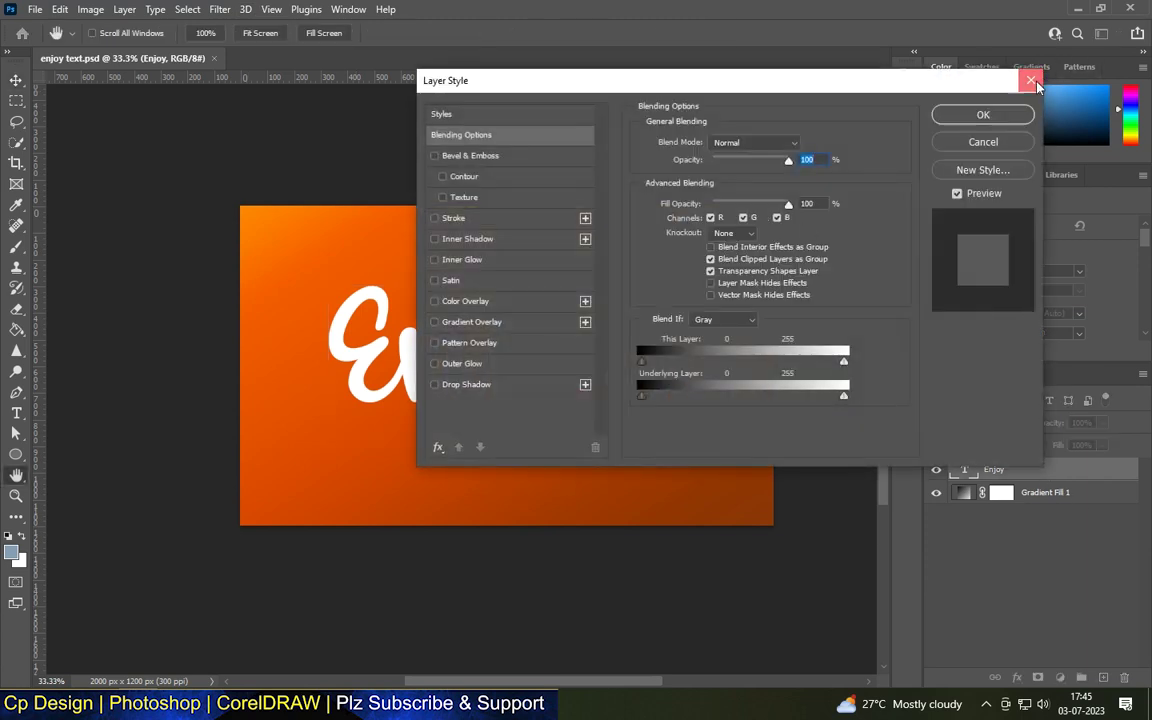
Duplicate the Enjoy layer, hide the copy, and enable a drop shadow on the original.
key(Escape)
key(ctrl+j)
click(990, 492)
click(936, 469)
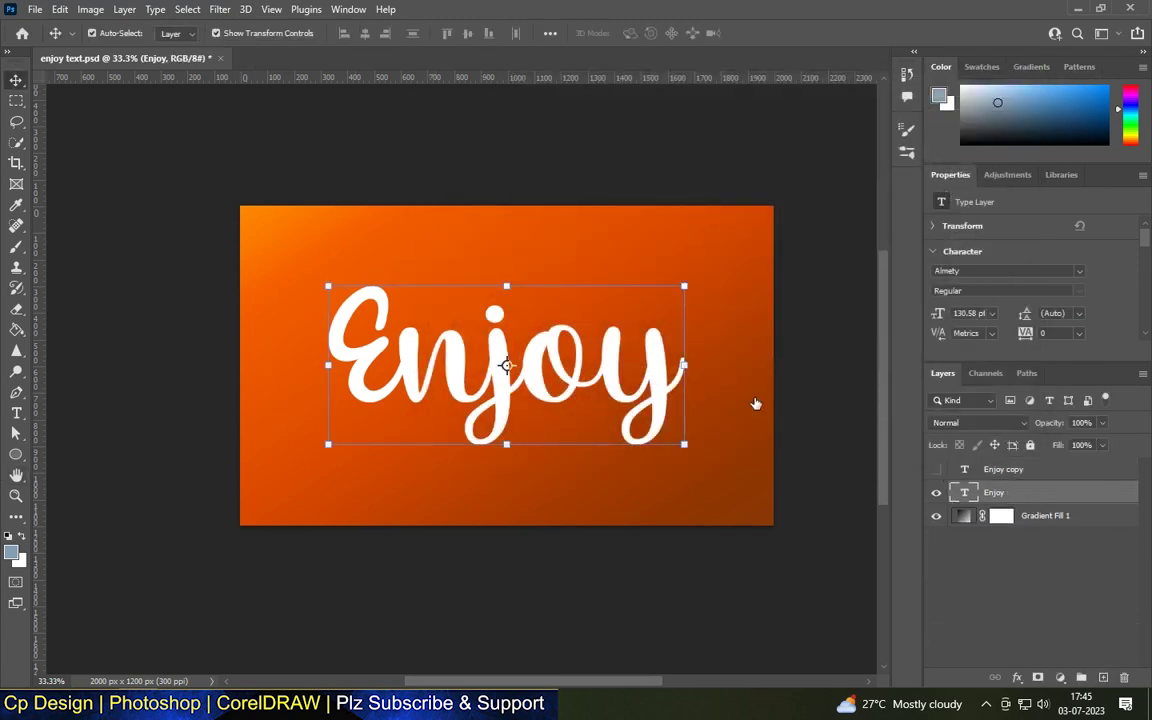
click(482, 388)
Set the drop shadow colour to dark brown 441700.
mouse_move(628, 85)
mouse_down()
mouse_move(781, 77)
mouse_move(744, 88)
mouse_up()
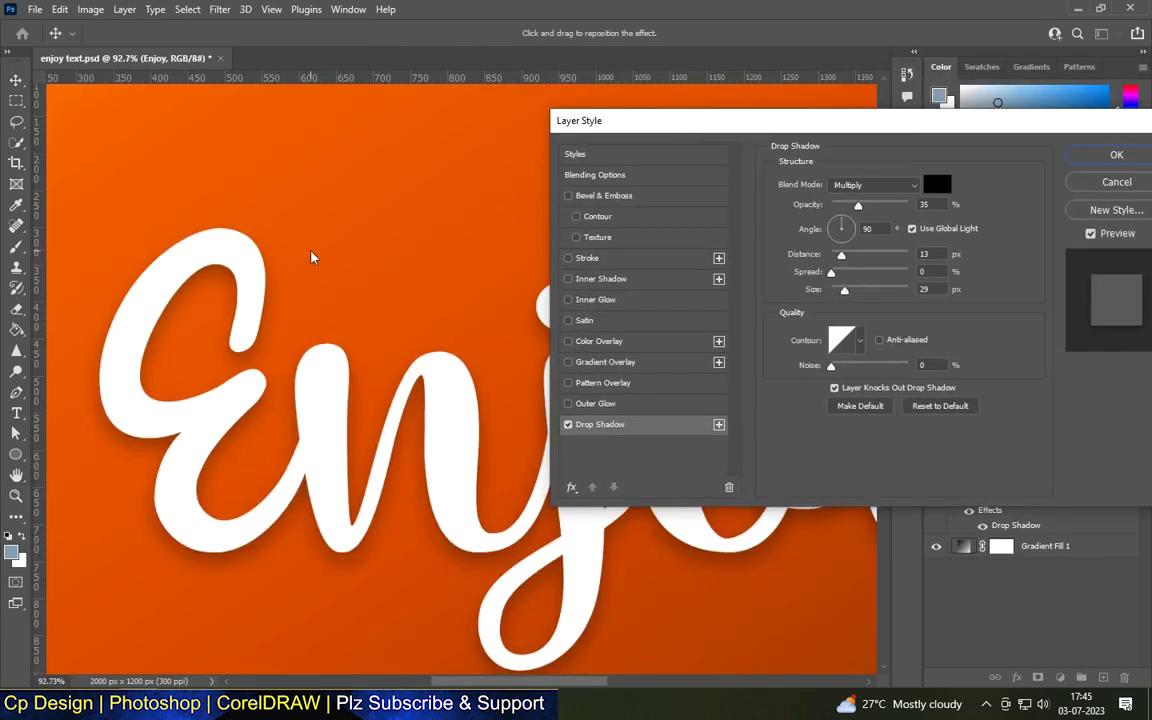
scroll(314, 255, up, 2)
click(931, 181)
text(441700)
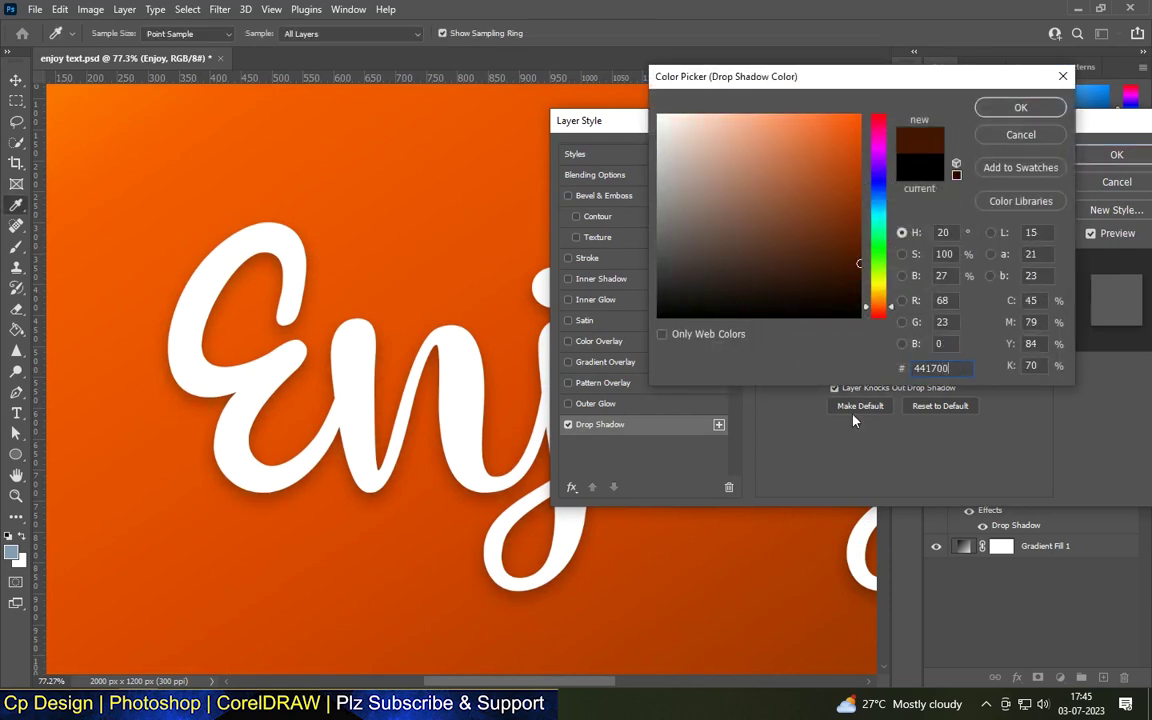
key(Return)
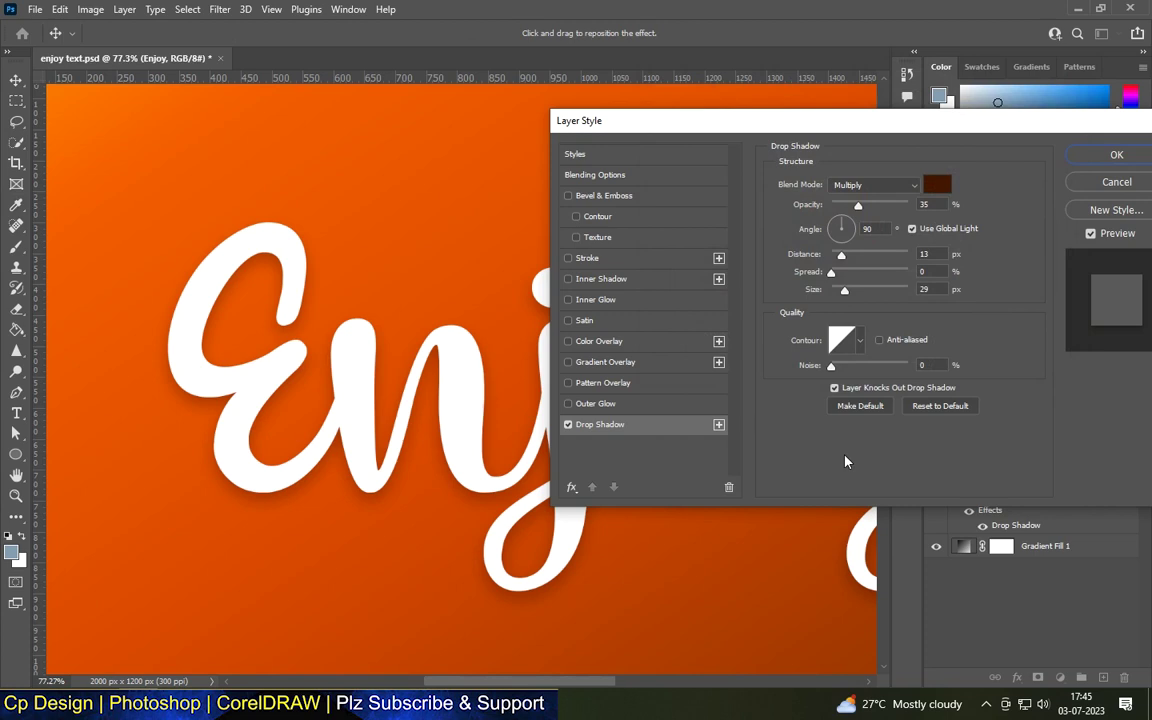
Give the shadow 70% opacity, 120° angle, 5 px distance, 8 px size, and add a second shadow.
double_click(926, 204)
text(70)
key(Tab)
text(120)
key(Tab)
text(5)
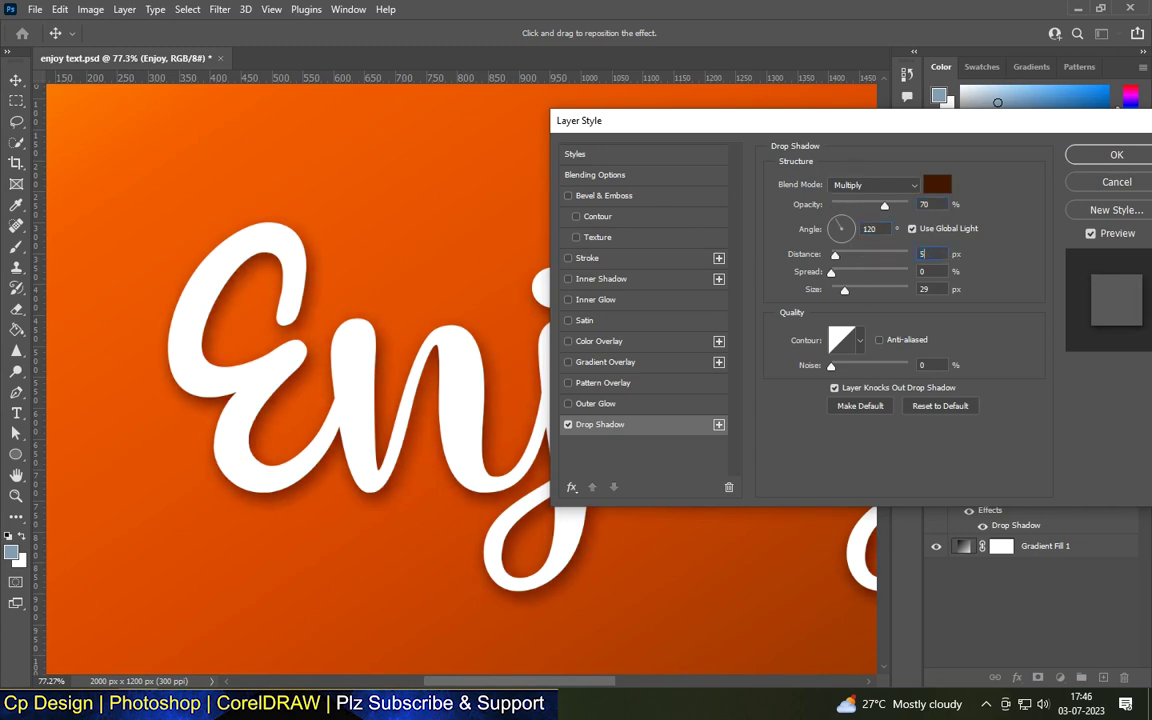
text(8)
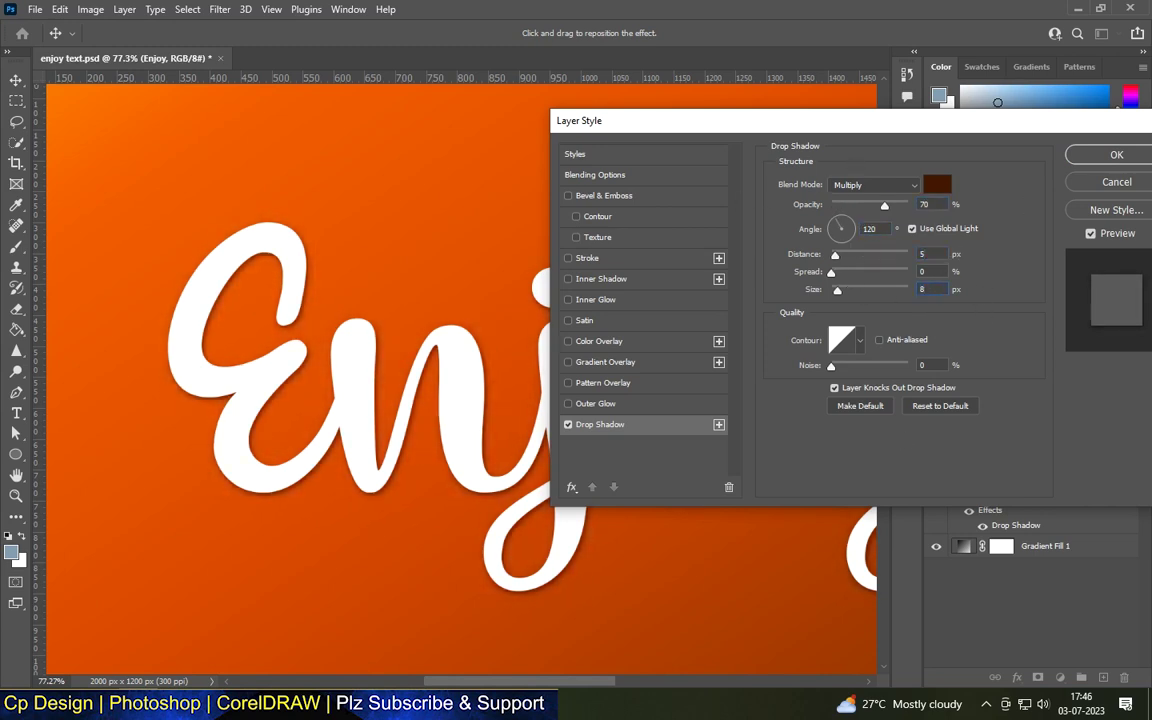
click(719, 425)
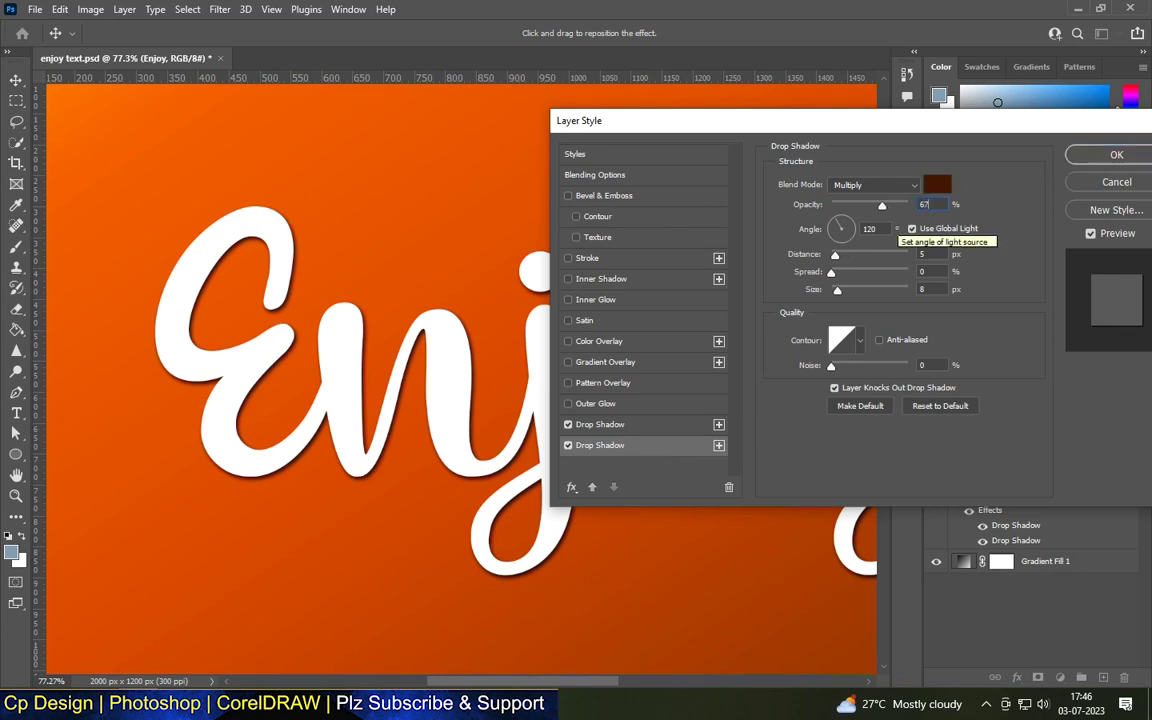
click(866, 185)
Keep the second shadow Multiply dark brown with size 18, and add a third shadow.
click(937, 184)
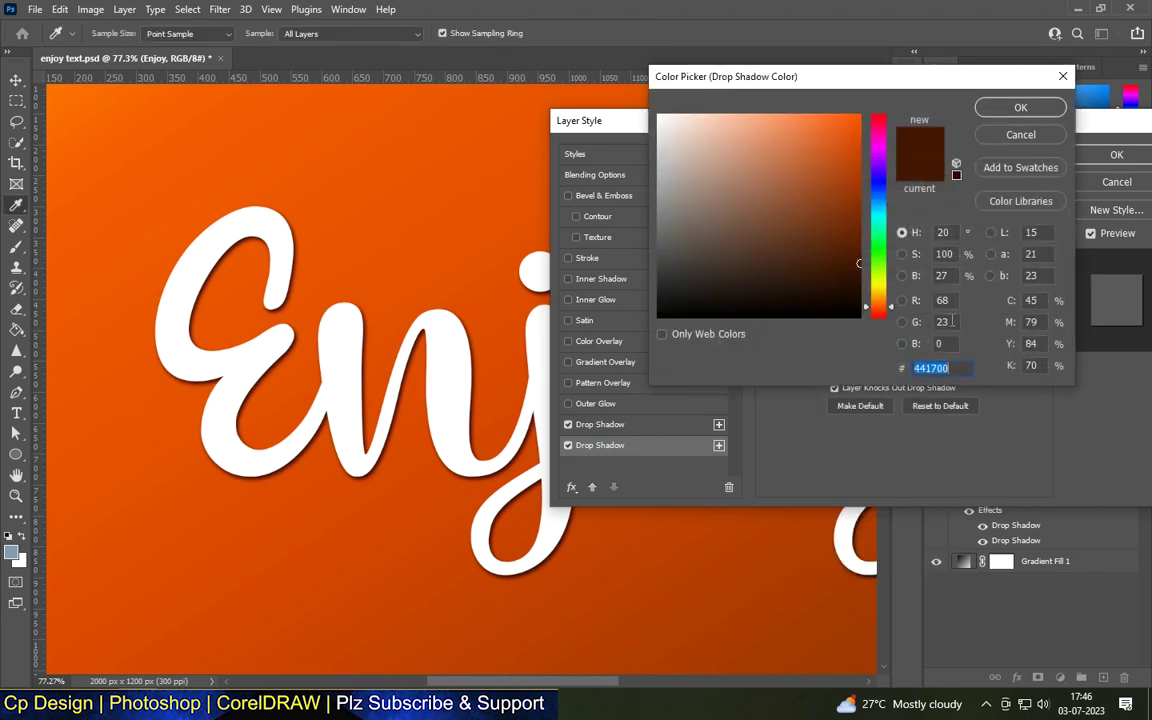
key(Return)
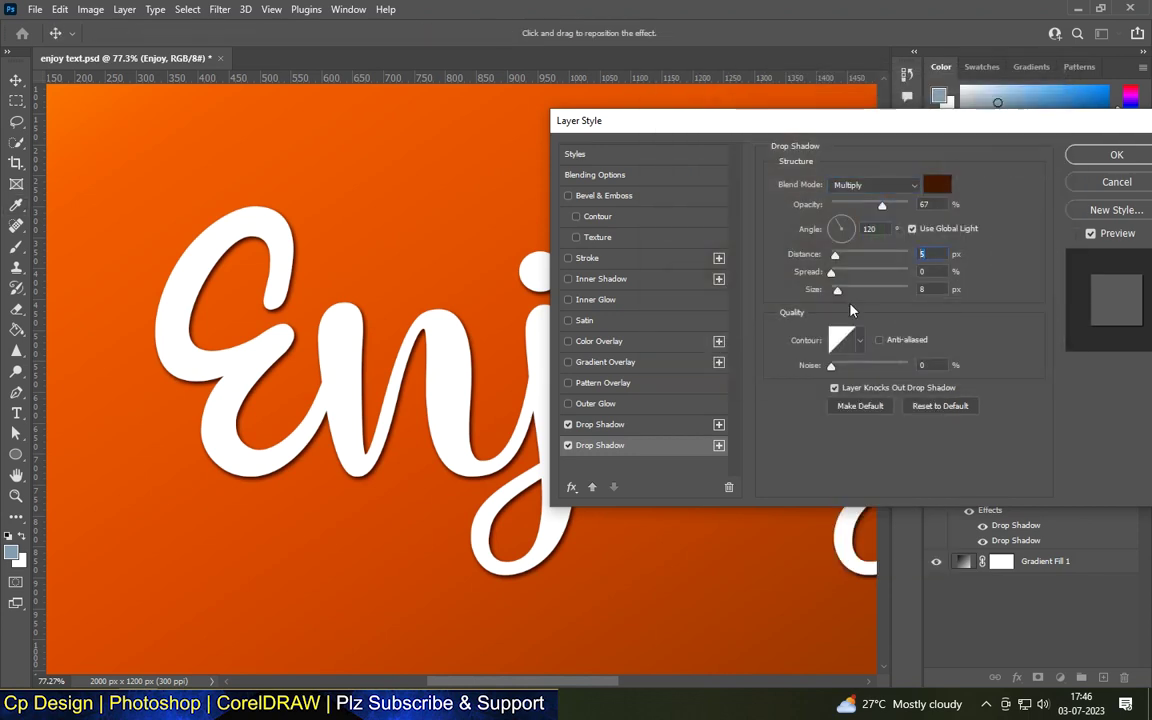
key(Tab)
key(Tab)
text(18)
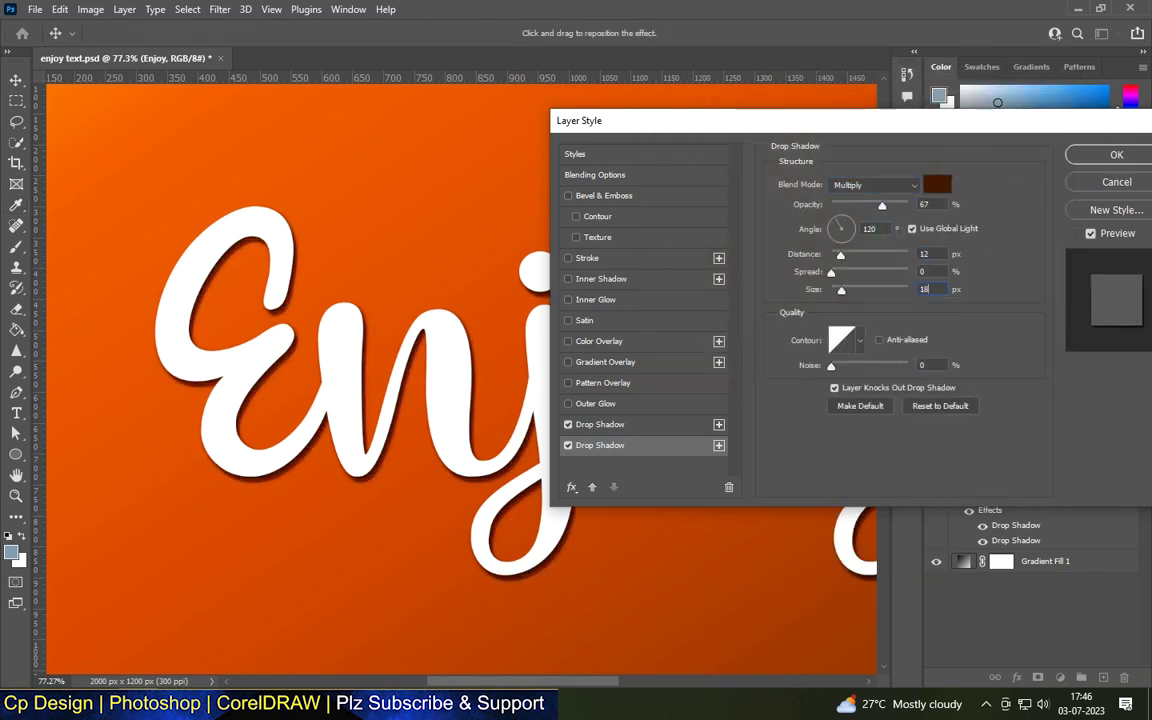
click(718, 424)
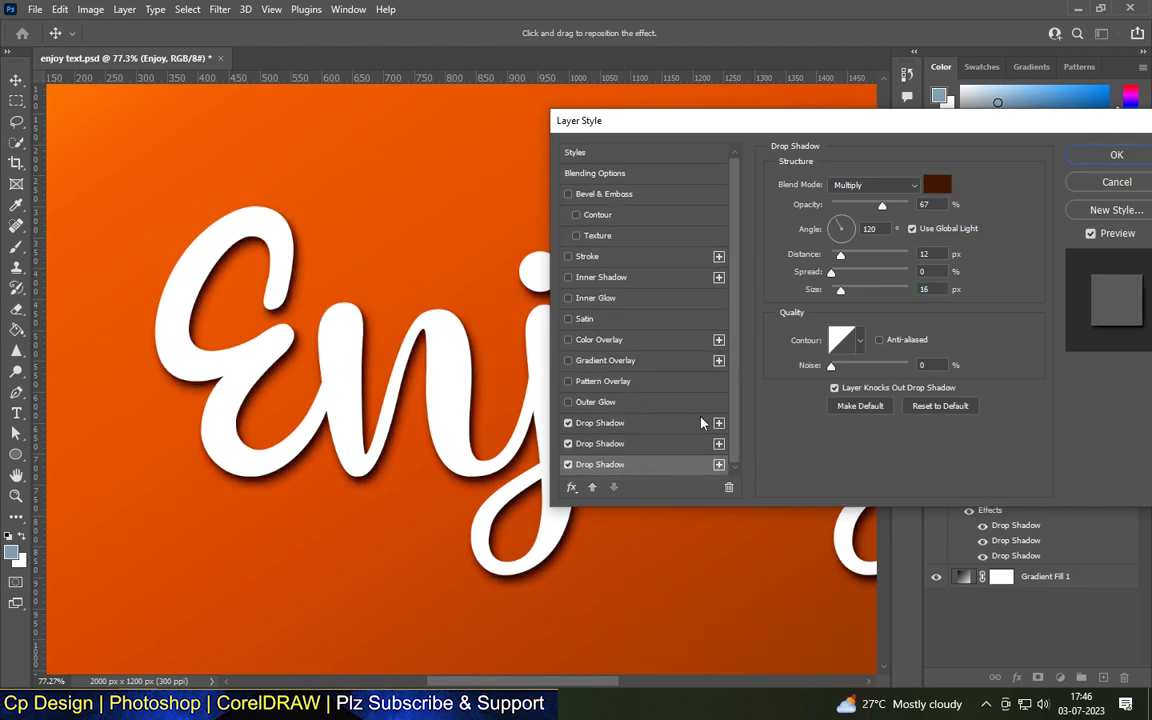
Set the third shadow to 69% opacity and 65 px distance.
drag(800, 205, 804, 205)
key(Tab)
key(Tab)
key(shift+Up)
text(65)
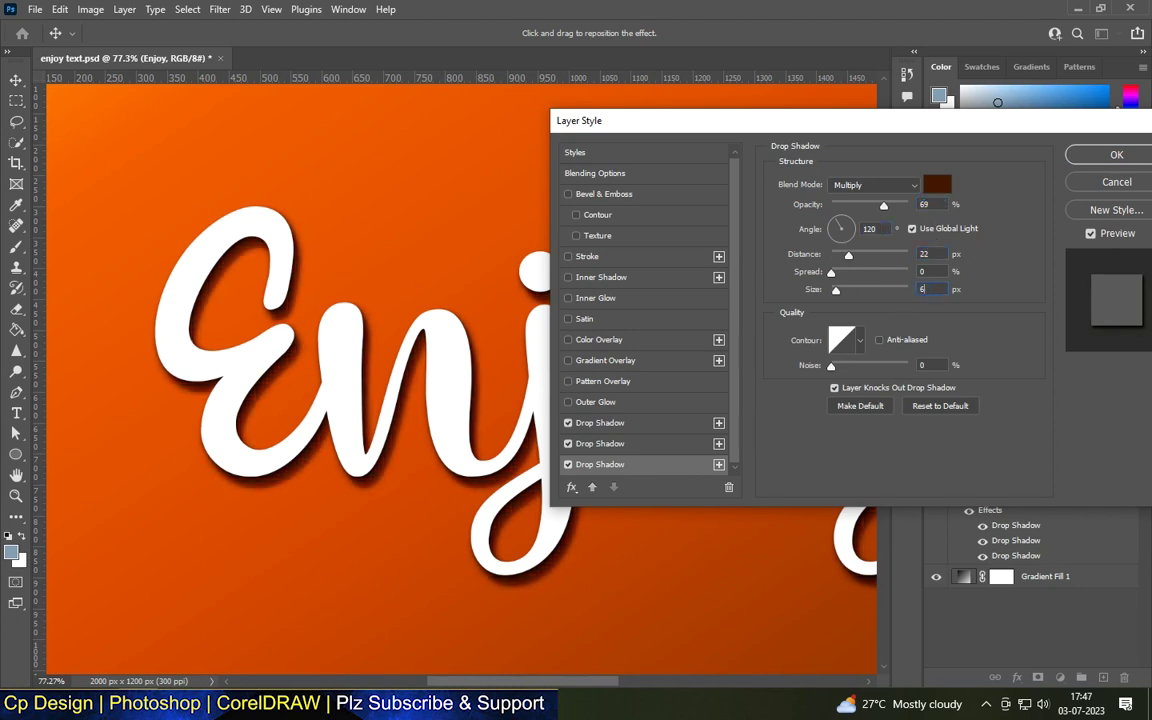
drag(836, 126, 822, 92)
Add a fourth drop shadow and set its size to 92 px.
click(704, 426)
click(636, 430)
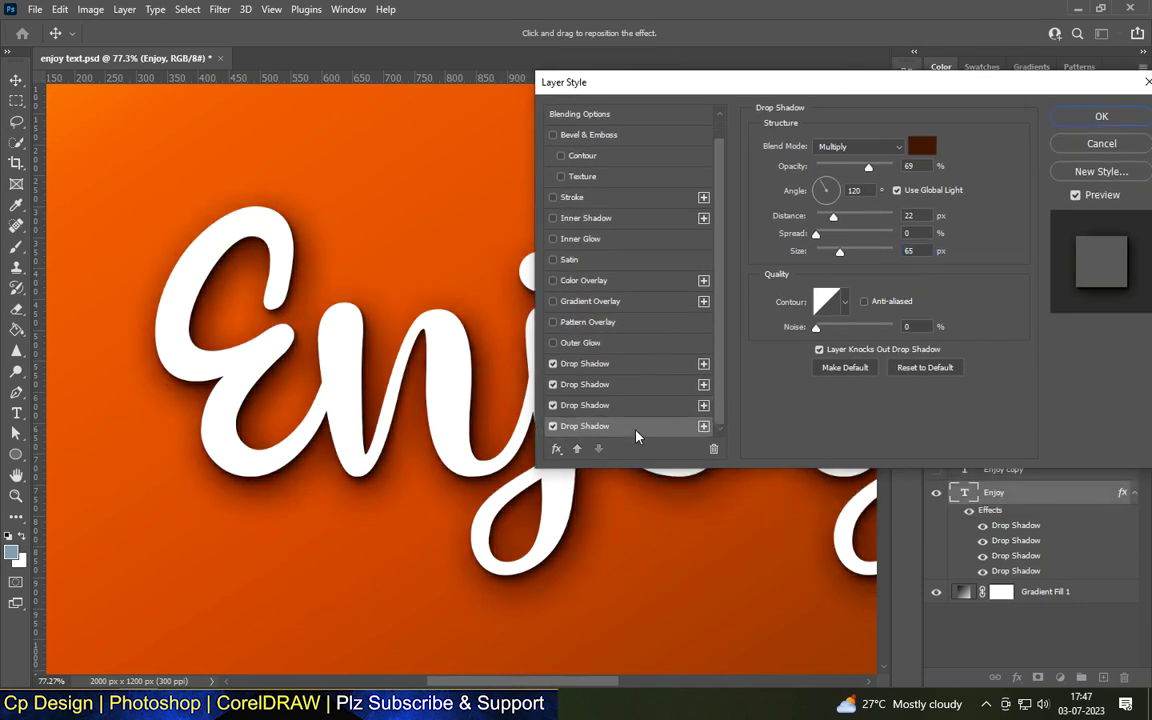
text(53)
text(30)
double_click(909, 250)
text(92)
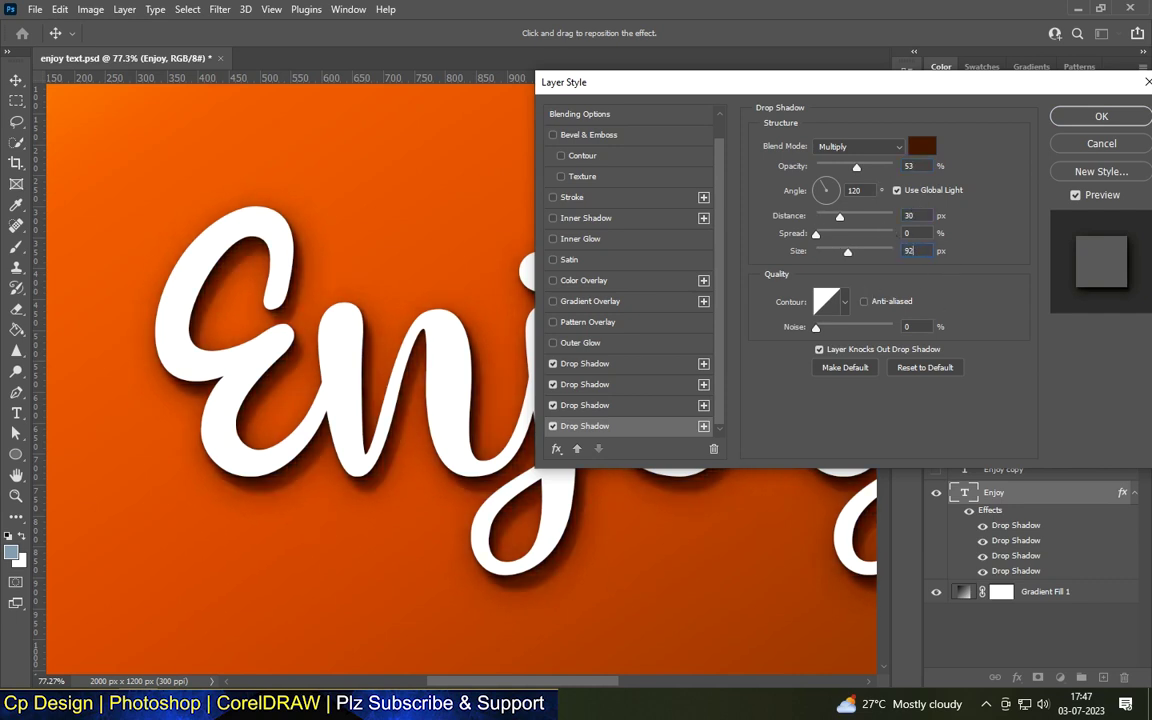
Add a fifth drop shadow at 35% opacity and 45 px distance, then a sixth.
click(703, 426)
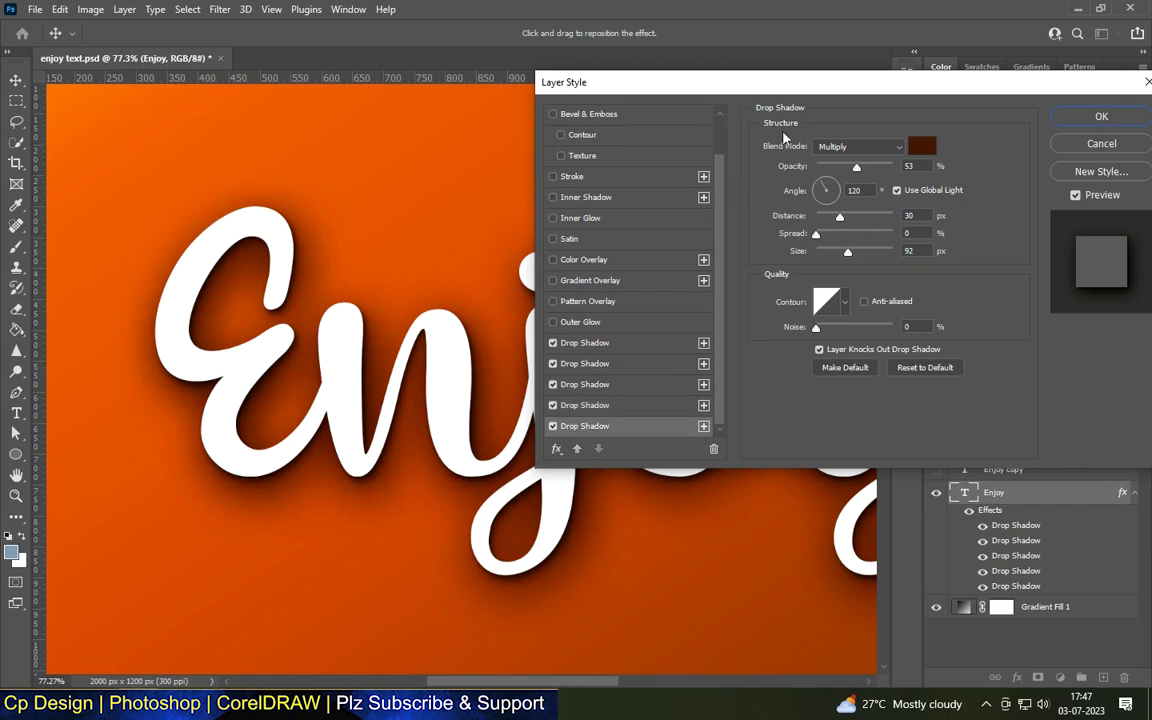
double_click(909, 165)
text(35)
key(Tab)
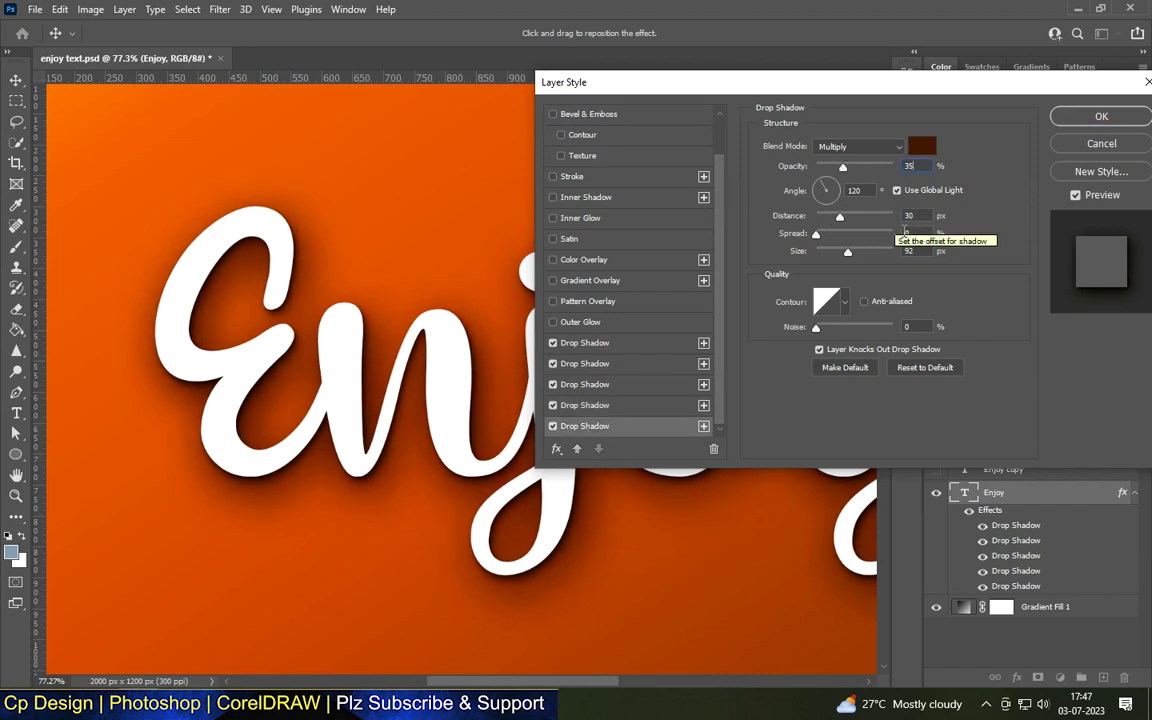
text(45)
key(Tab)
key(Tab)
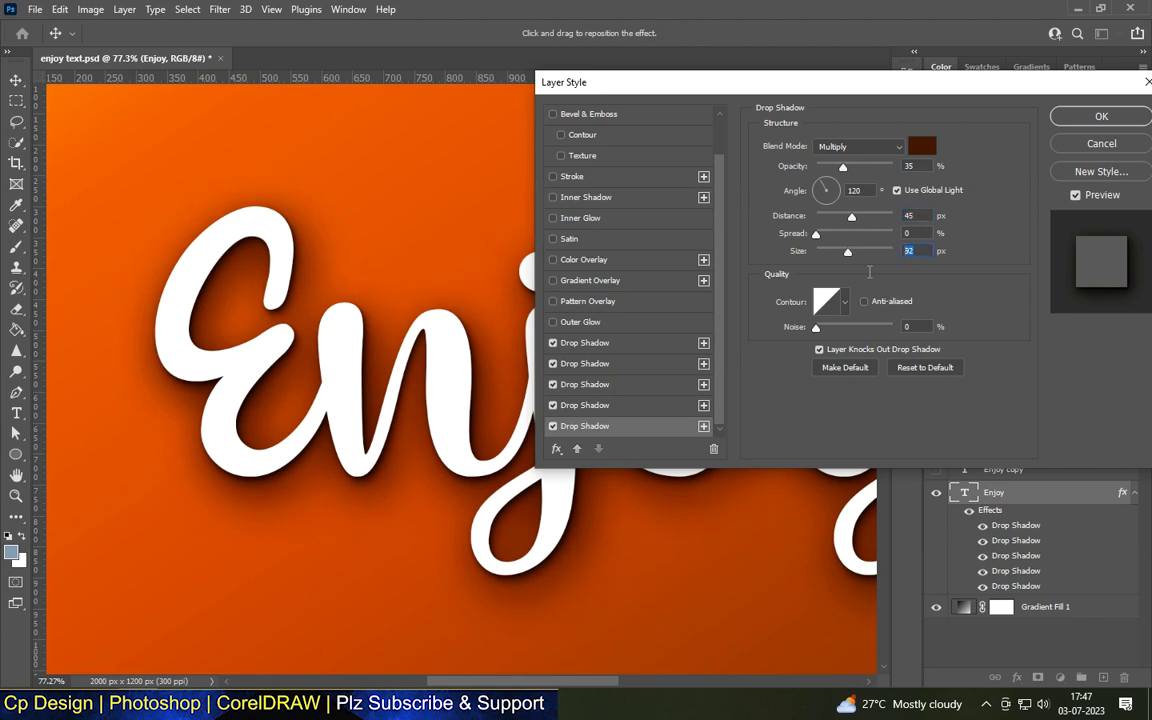
click(705, 427)
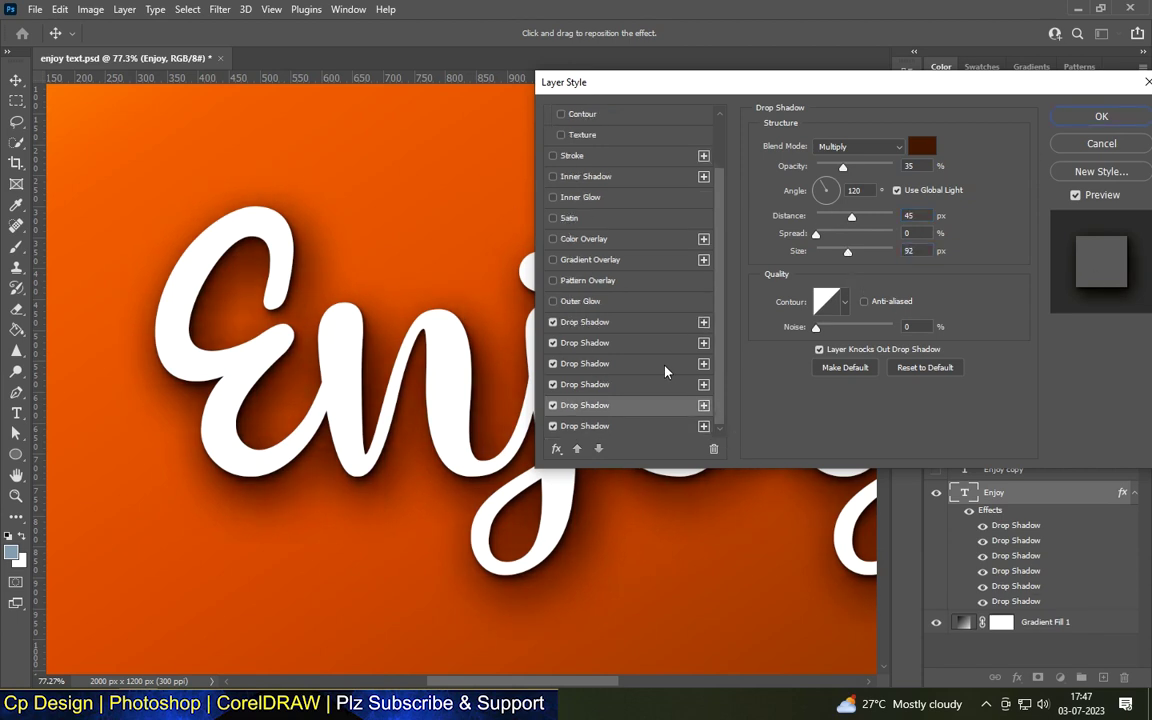
Set the sixth drop shadow to 24% opacity, 65 px distance, 65 px size.
click(630, 405)
click(592, 433)
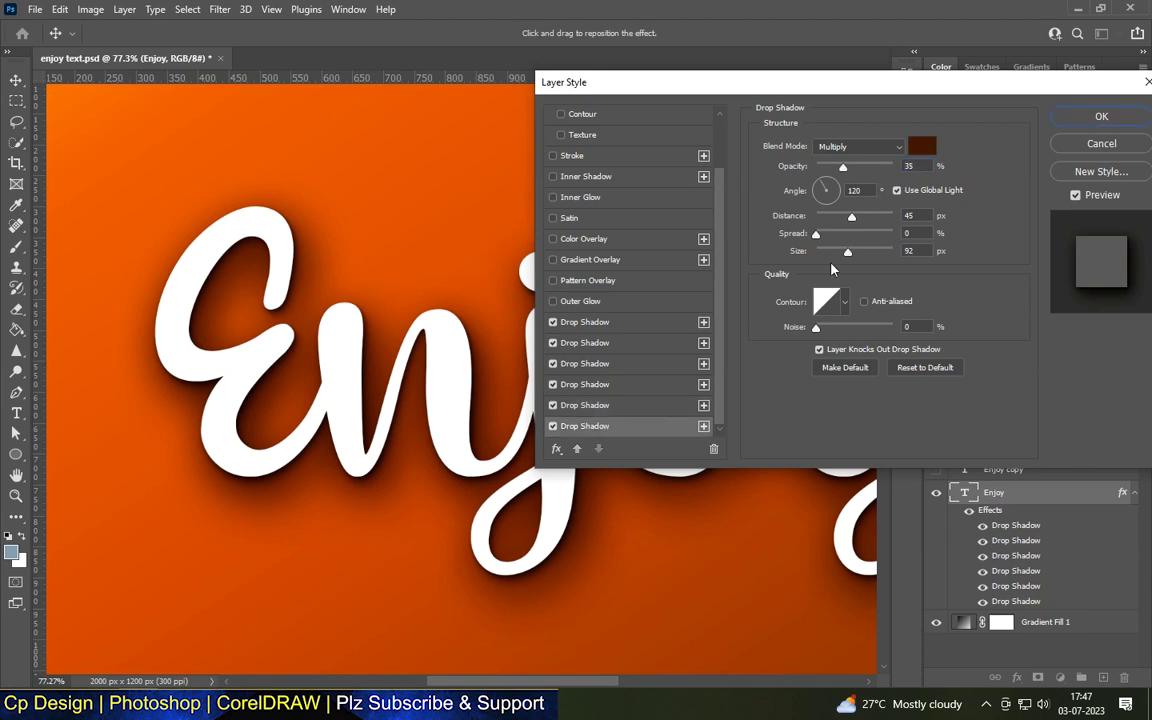
text(24)
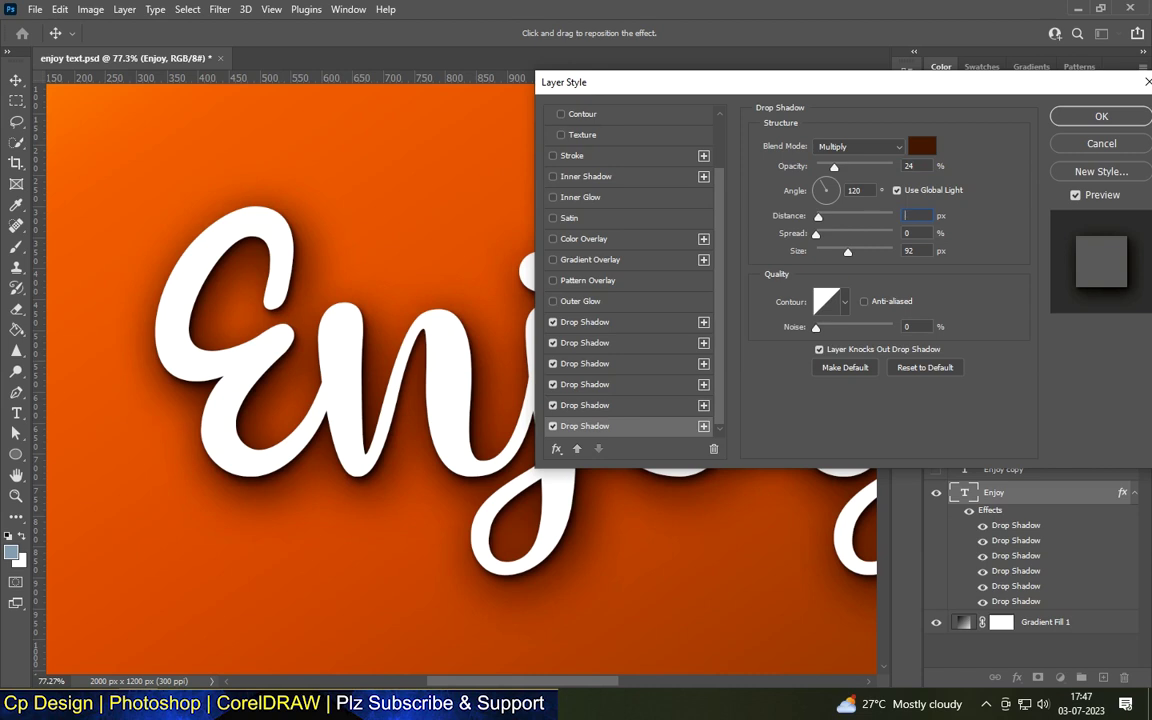
text(68)
Add a seventh drop shadow at 15% opacity, 93 px distance, 68 px size, and apply the styles.
click(703, 426)
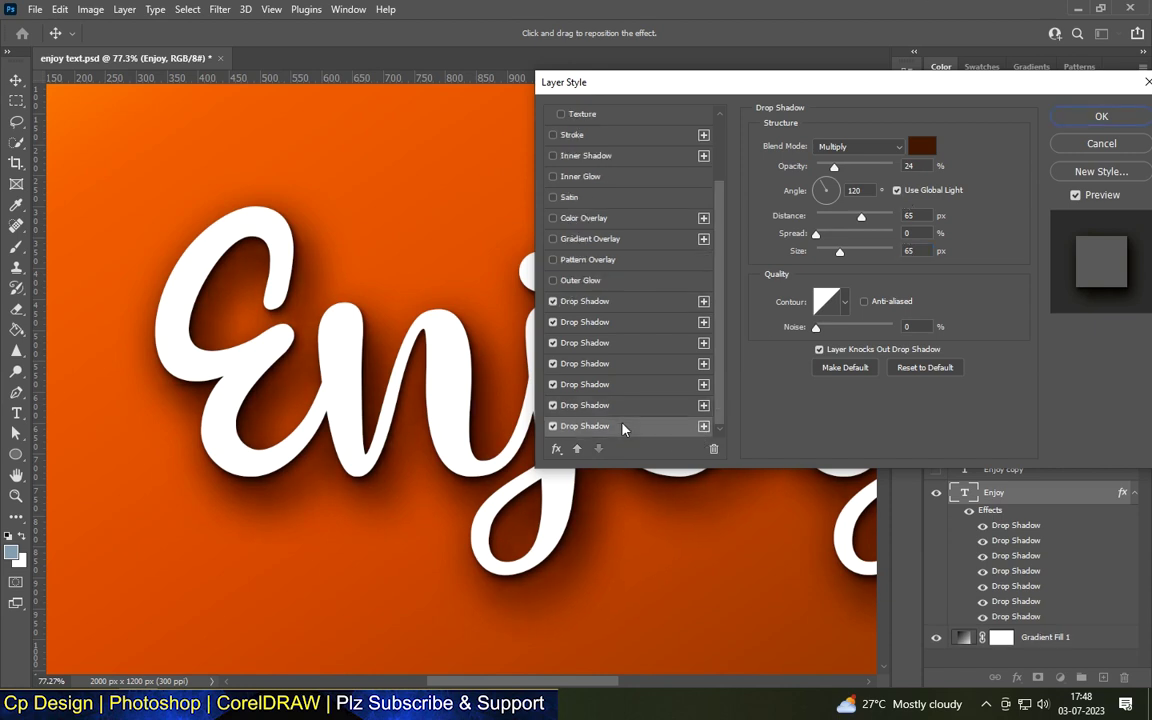
double_click(925, 165)
text(15)
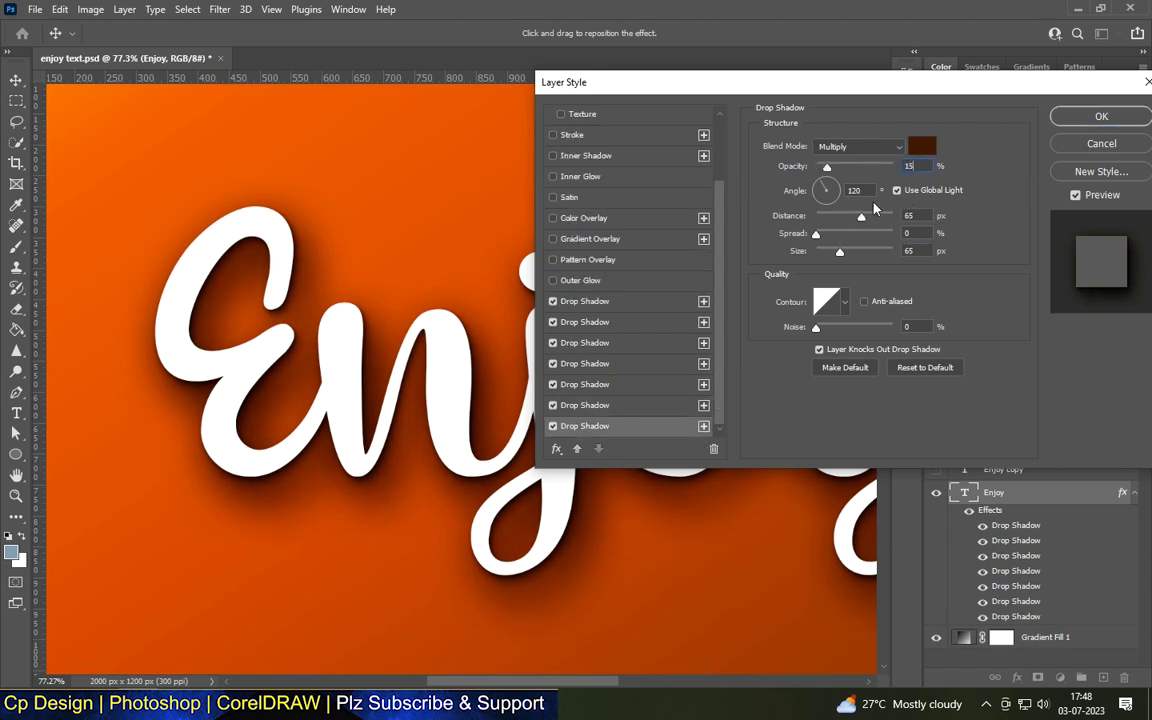
text(93)
key(Tab)
key(Tab)
text(68)
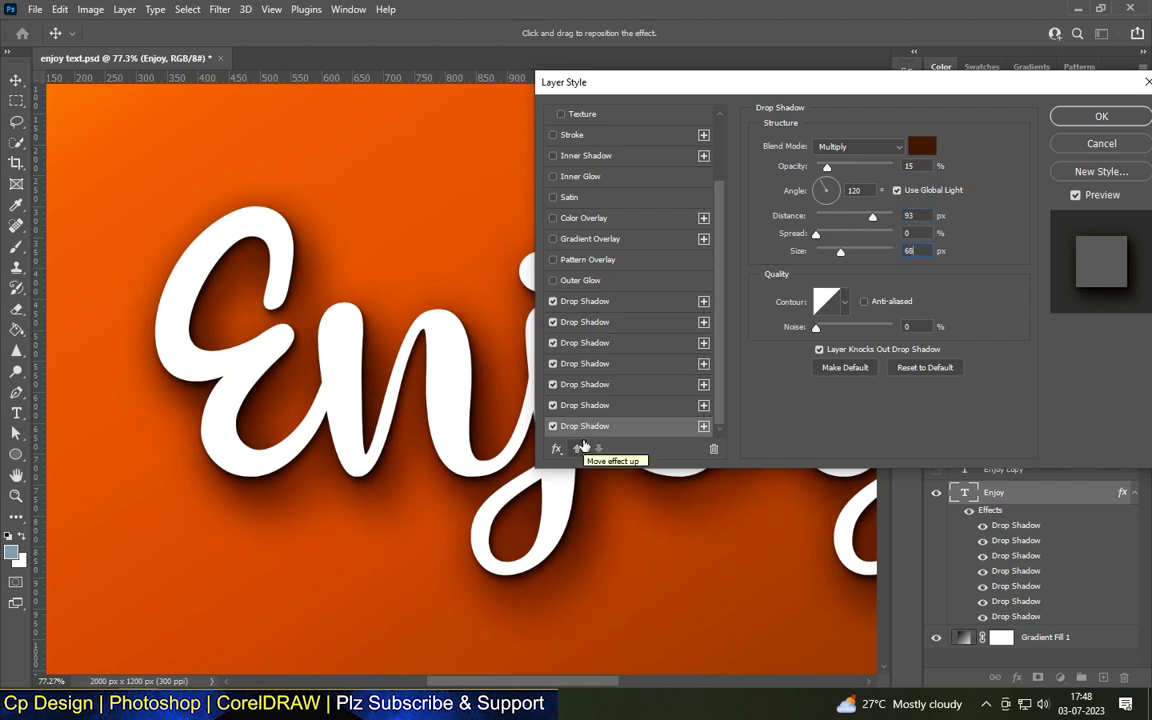
key(Return)
Make the Enjoy copy layer visible and select it.
scroll(507, 550, down, 5)
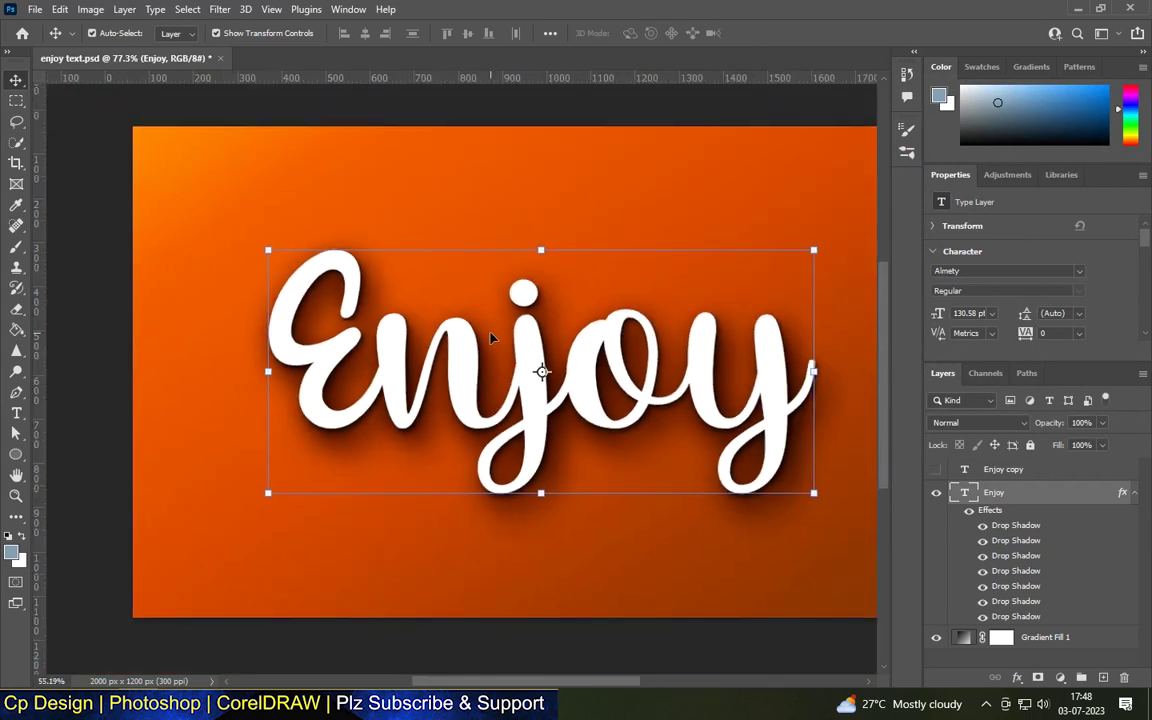
click(507, 550)
scroll(378, 334, up, 5)
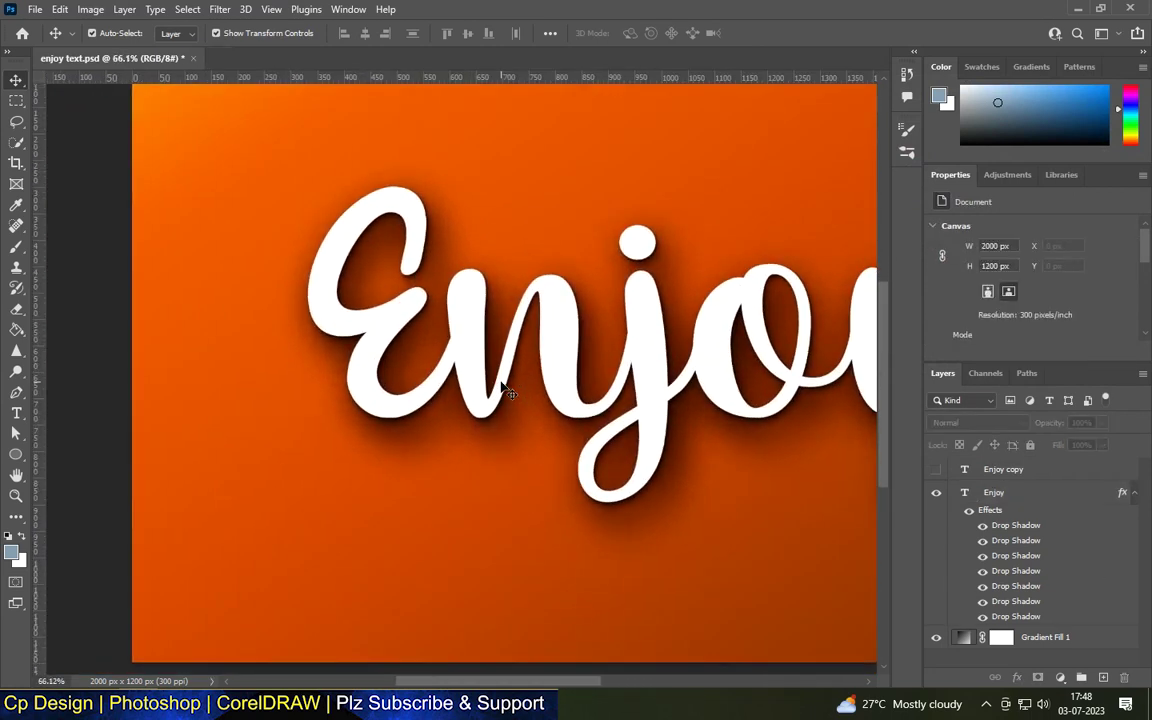
scroll(519, 383, down, 3)
scroll(519, 383, up, 2)
click(549, 401)
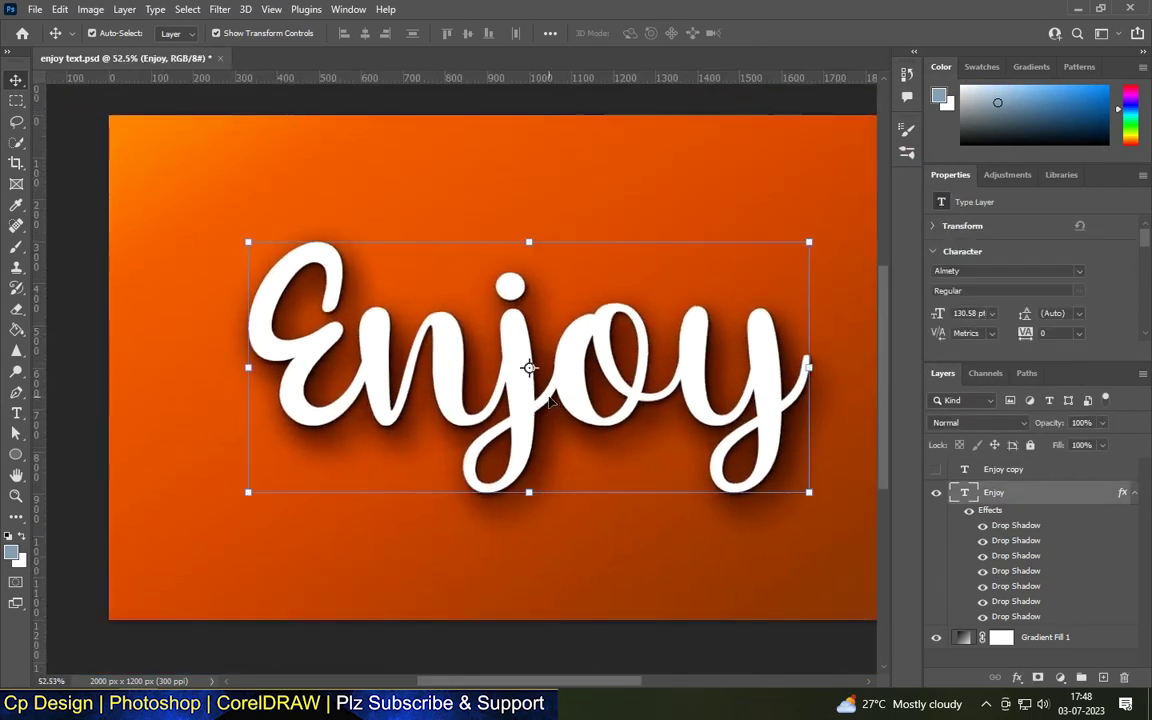
click(936, 469)
click(1003, 469)
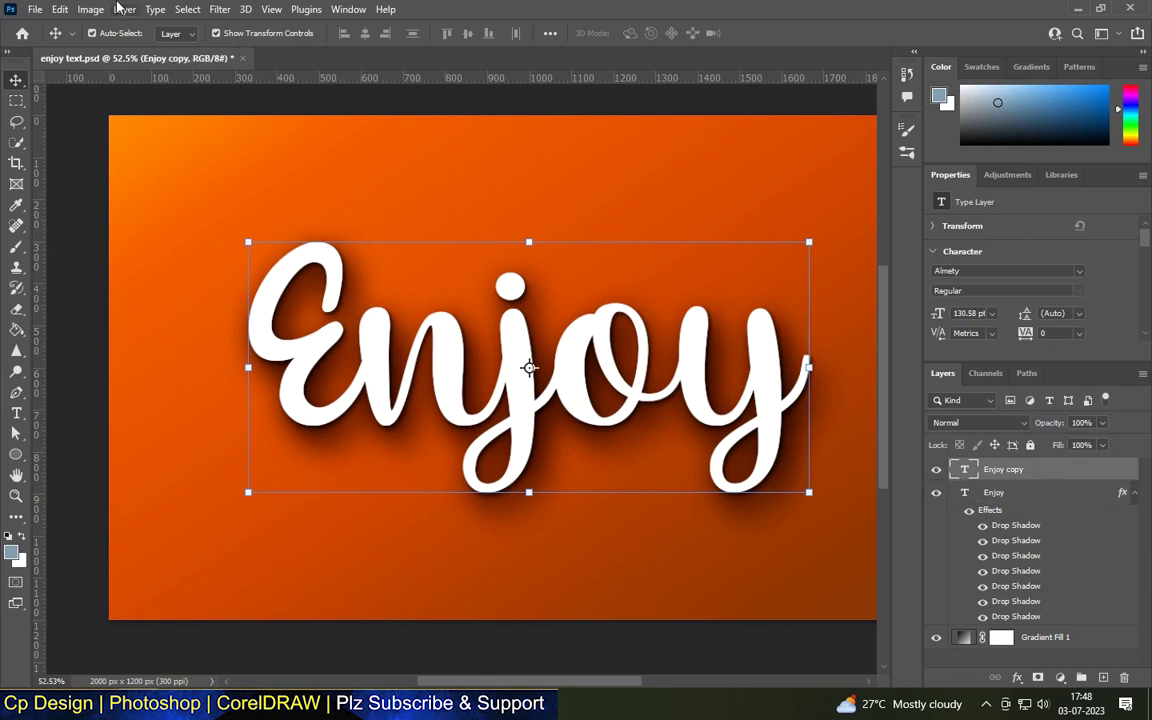
Add an Inner Bevel to Enjoy copy with 939% depth and 38 px size.
double_click(1050, 469)
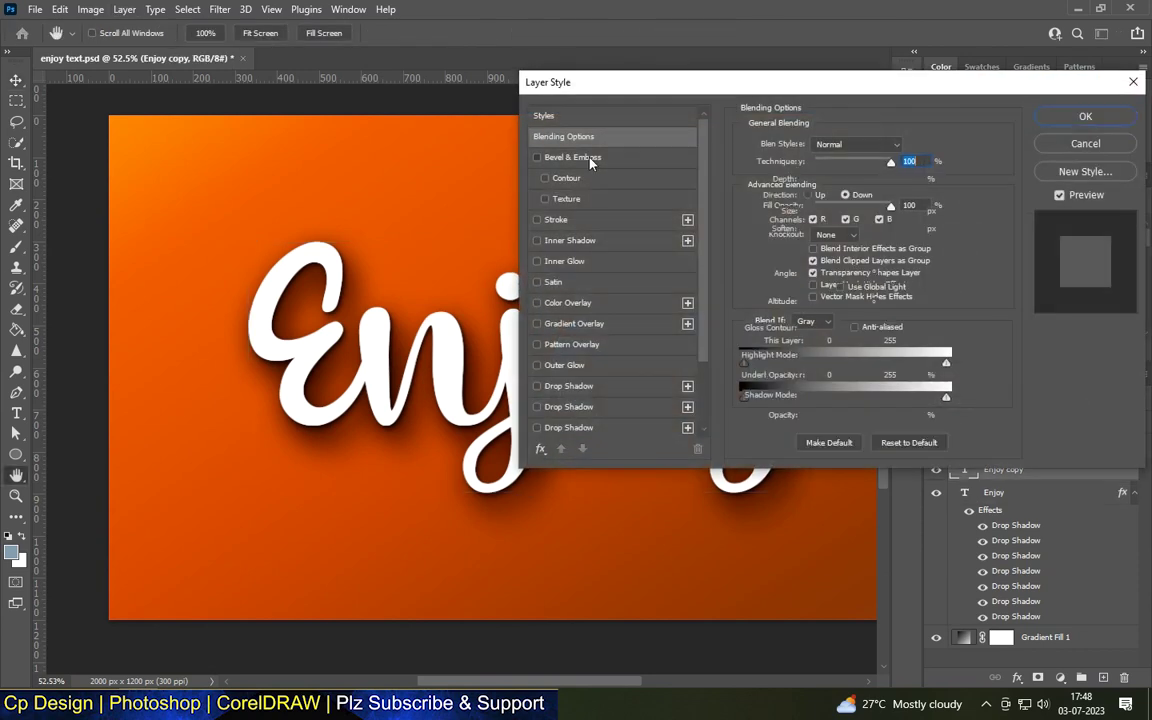
click(572, 158)
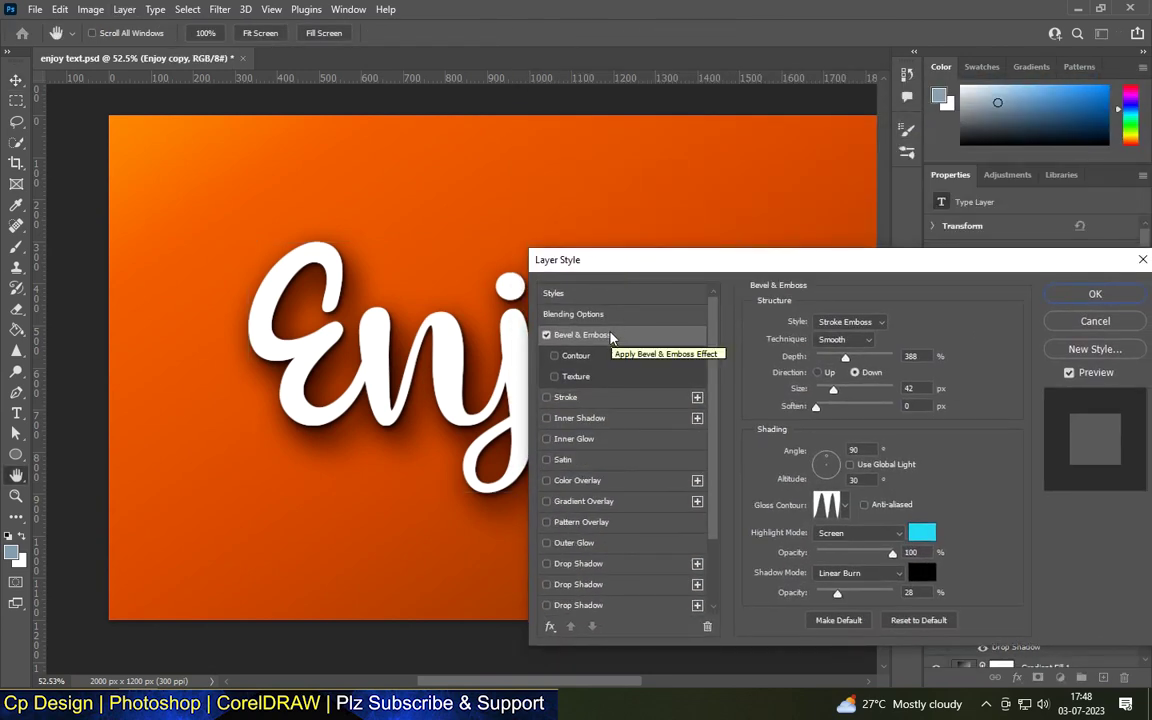
click(850, 321)
click(846, 342)
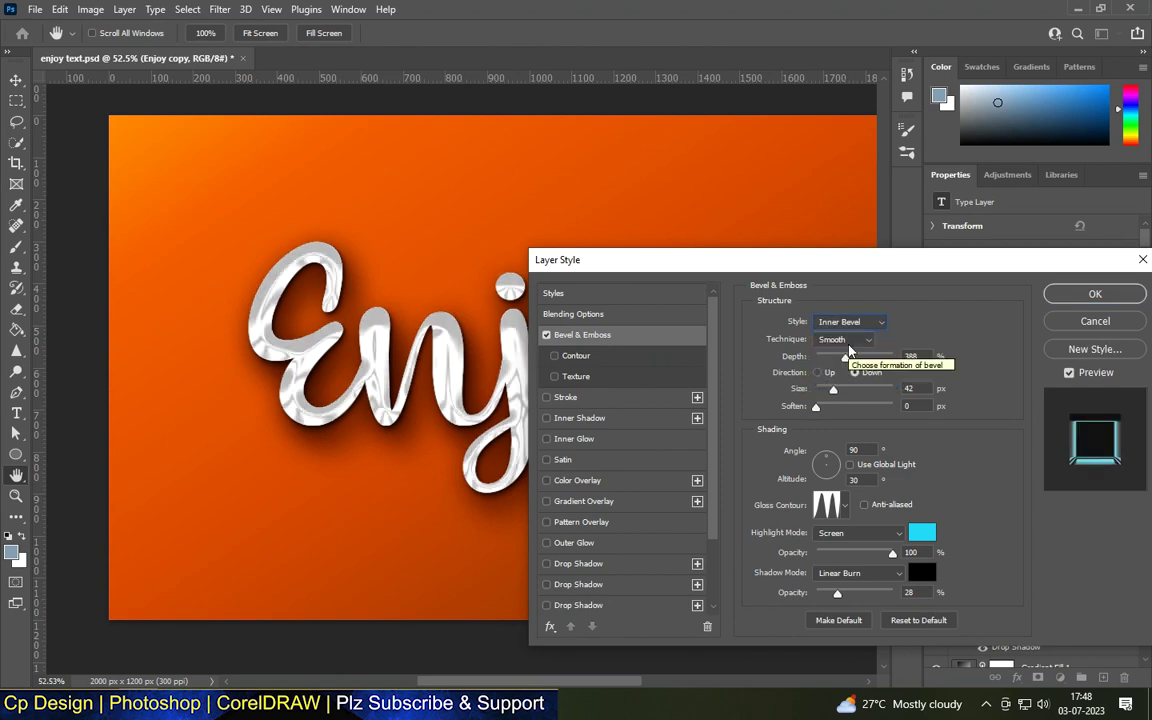
click(912, 357)
key(BackSpace)
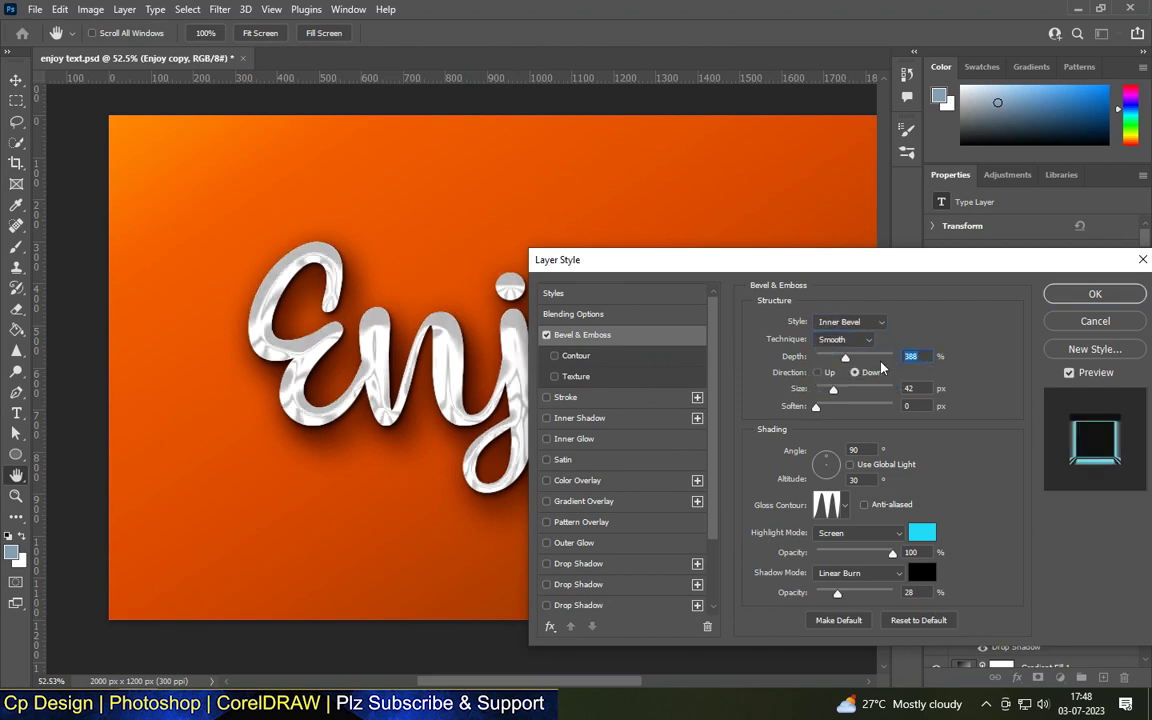
text(939)
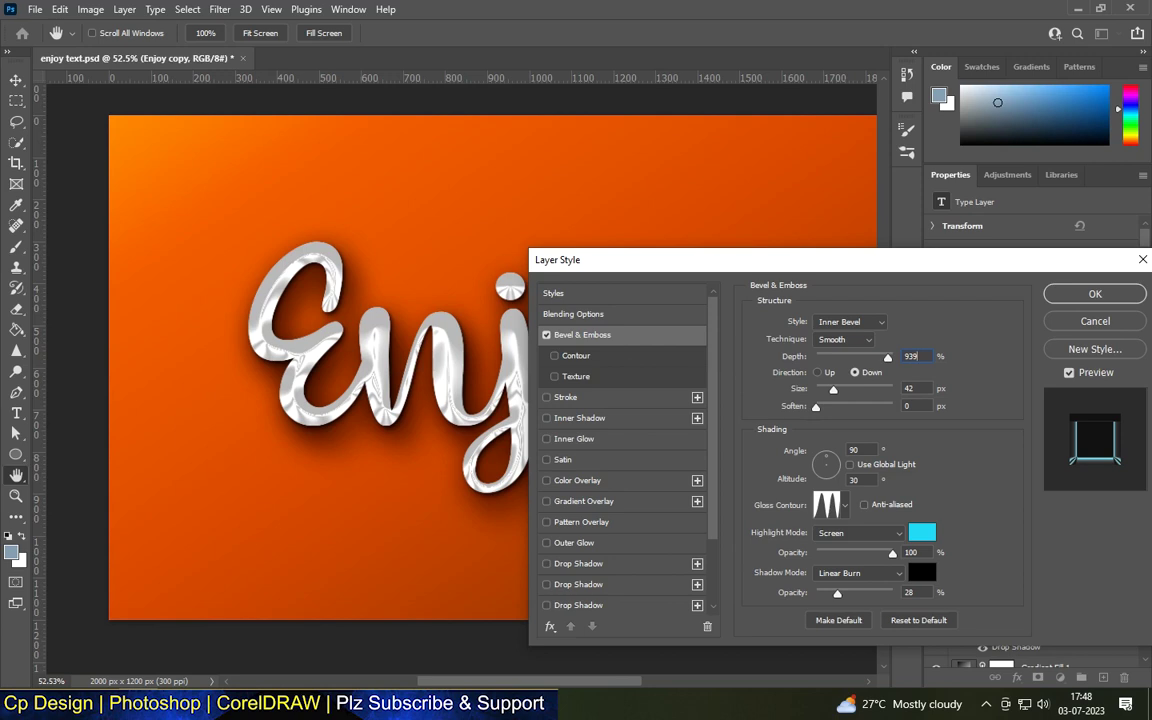
drag(800, 388, 795, 373)
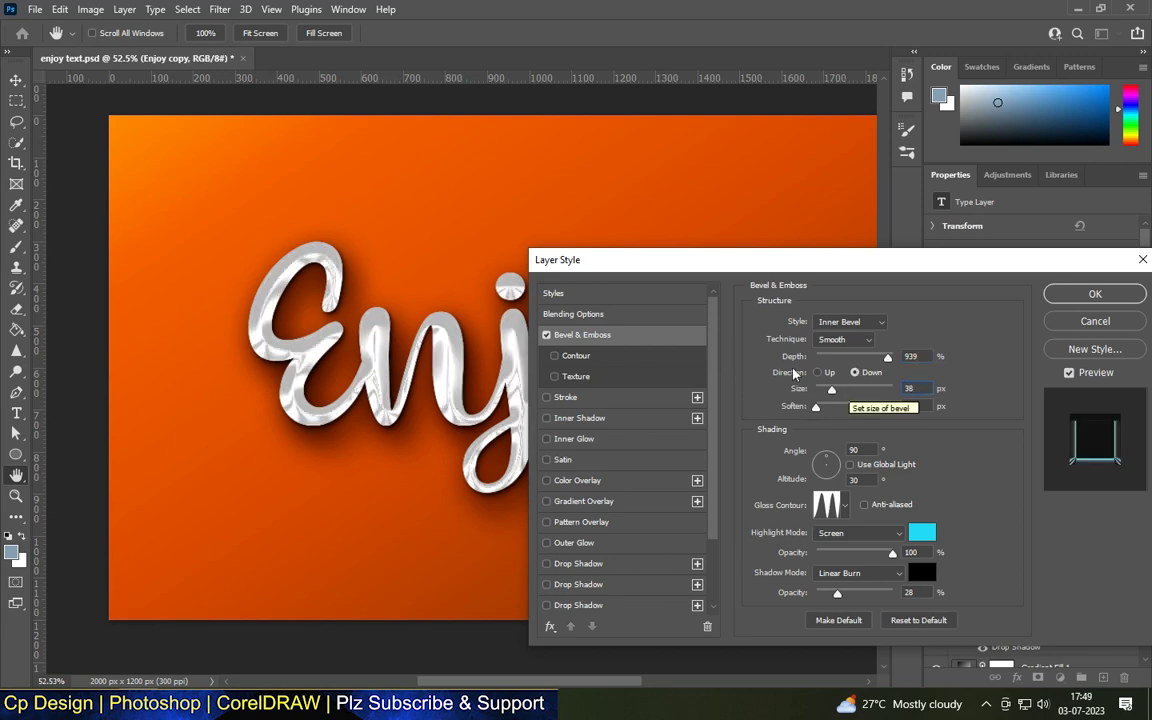
Set the bevel lighting angle to 120° with a spiky gloss contour.
double_click(855, 450)
text(120)
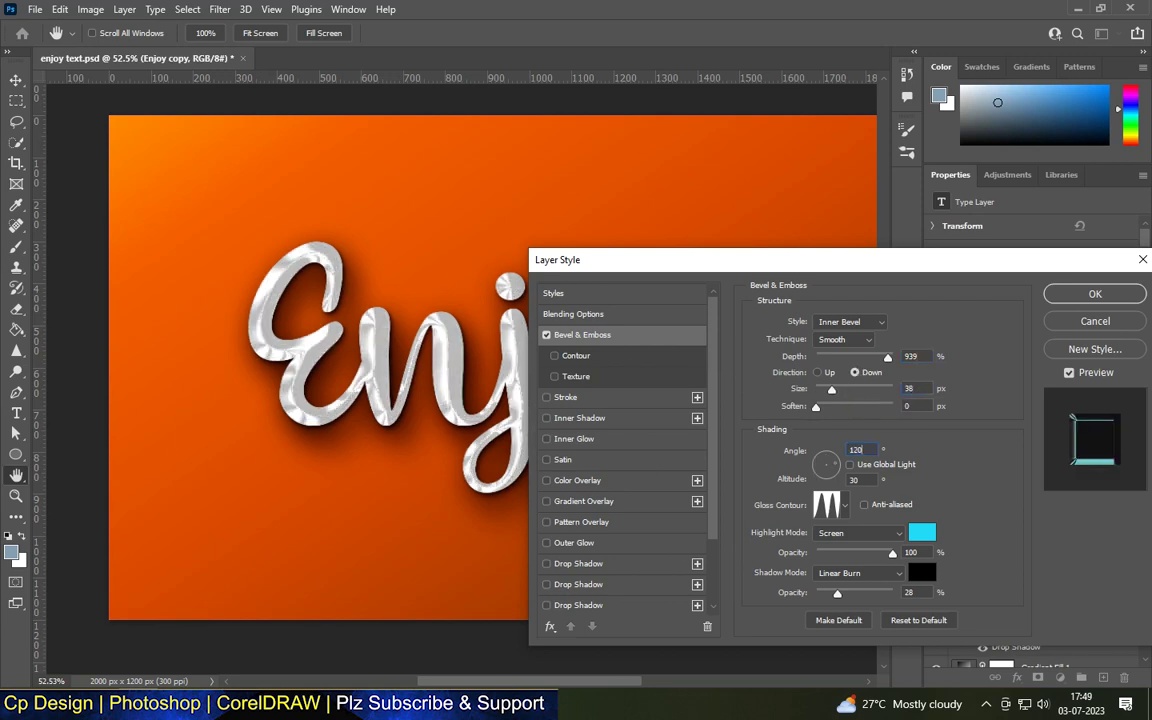
click(845, 505)
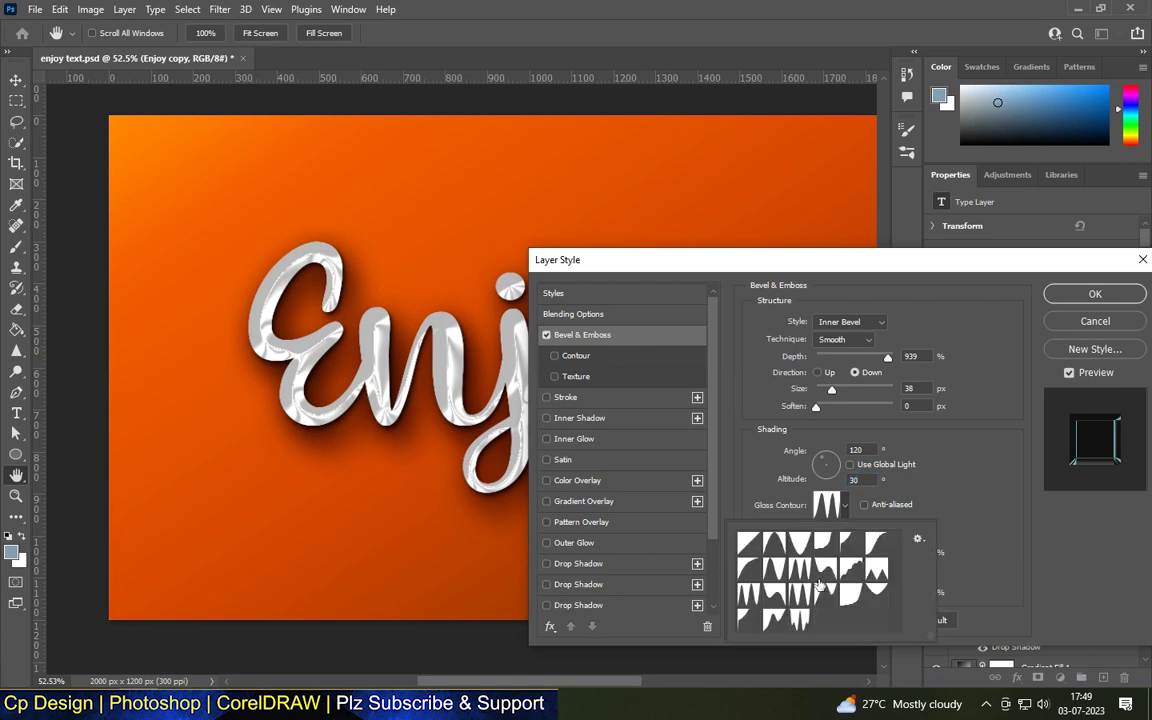
click(818, 585)
click(828, 490)
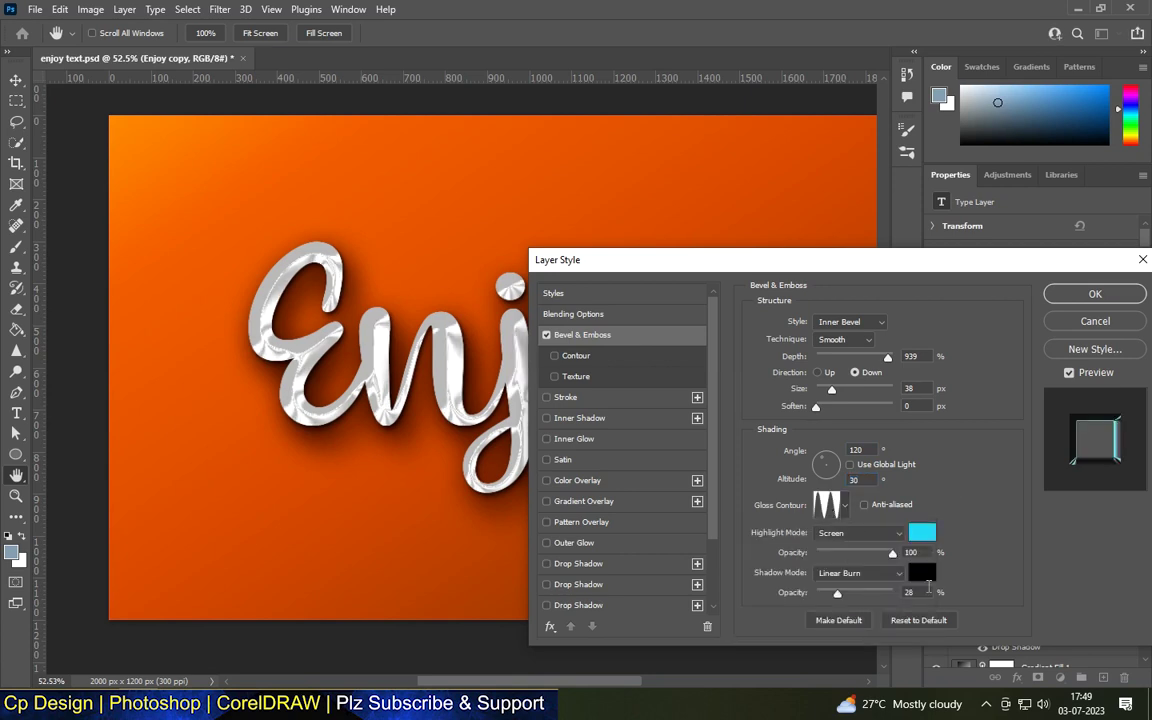
Make the bevel highlights white Color Dodge and keep shadows black Linear Burn.
click(922, 532)
click(660, 79)
click(1021, 108)
click(878, 533)
click(837, 434)
click(857, 575)
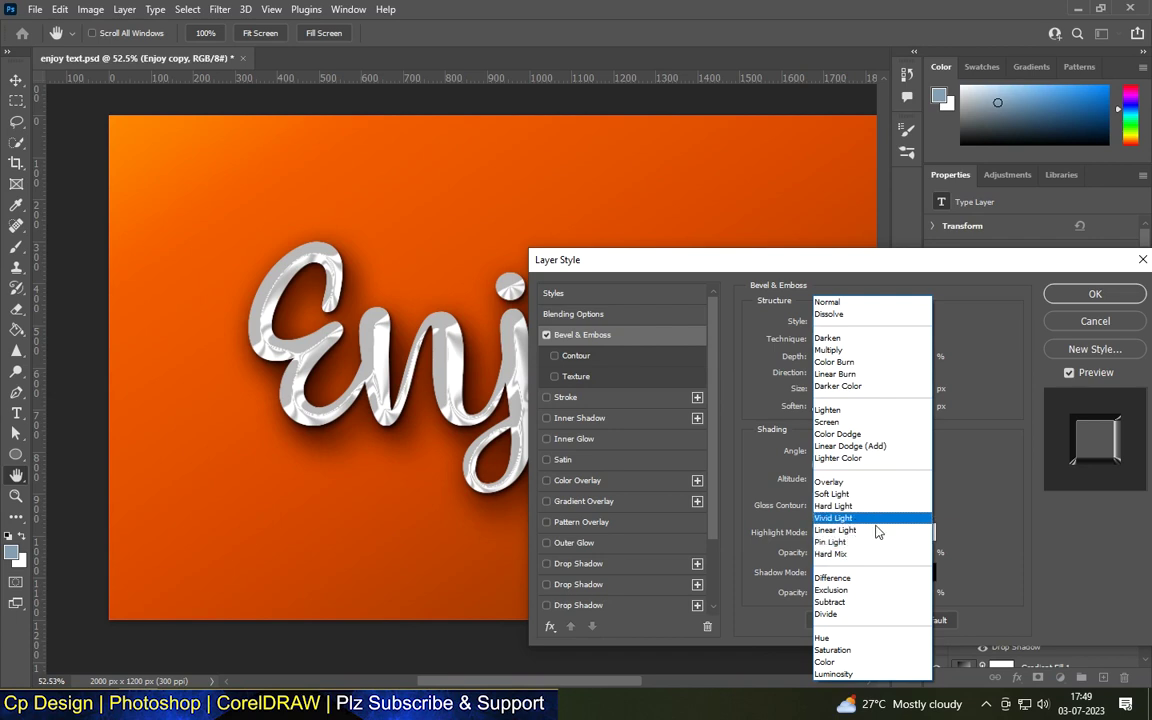
click(831, 375)
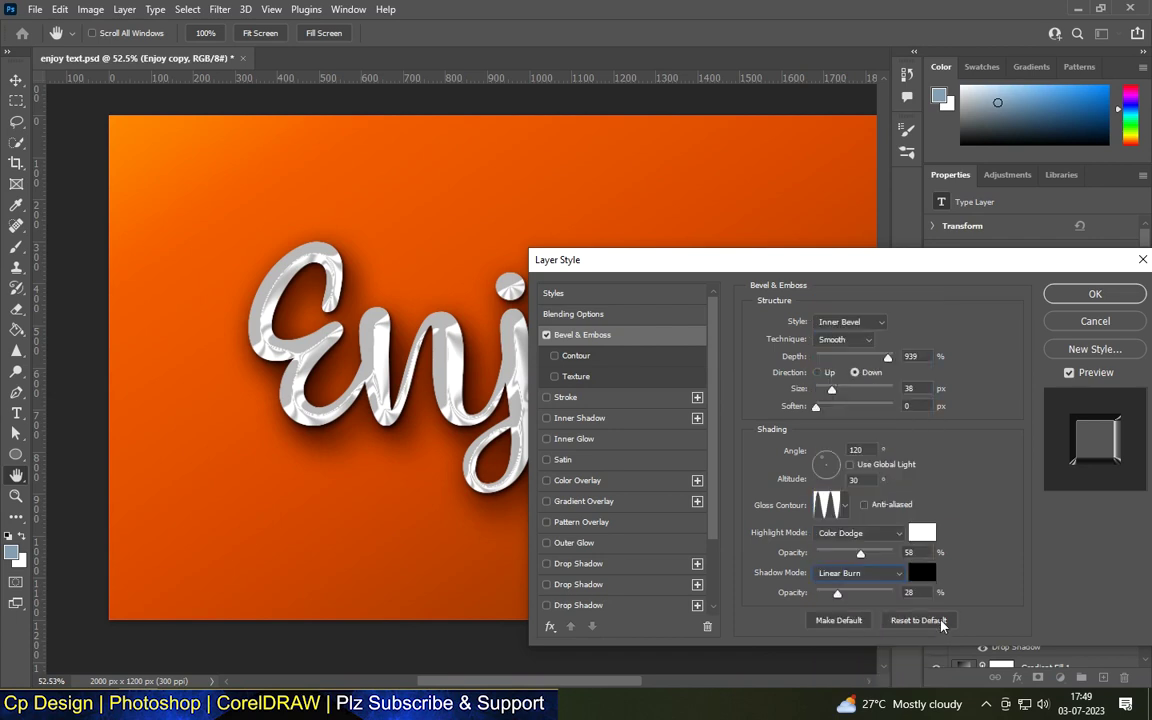
click(921, 572)
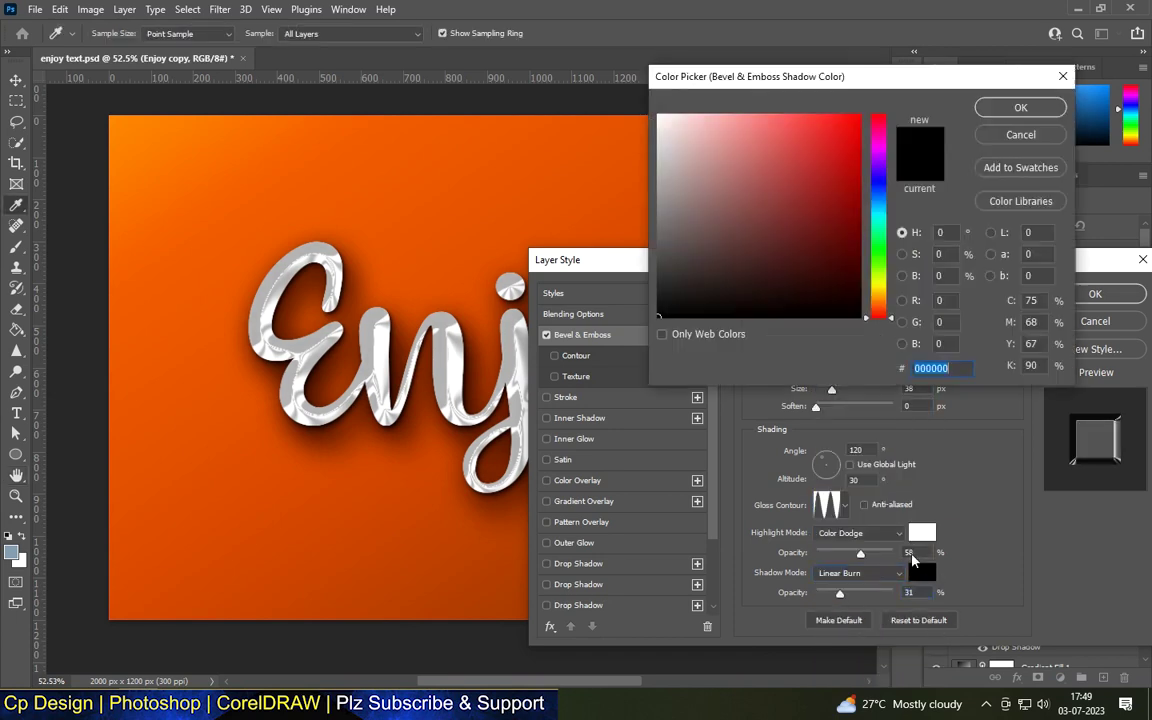
key(Escape)
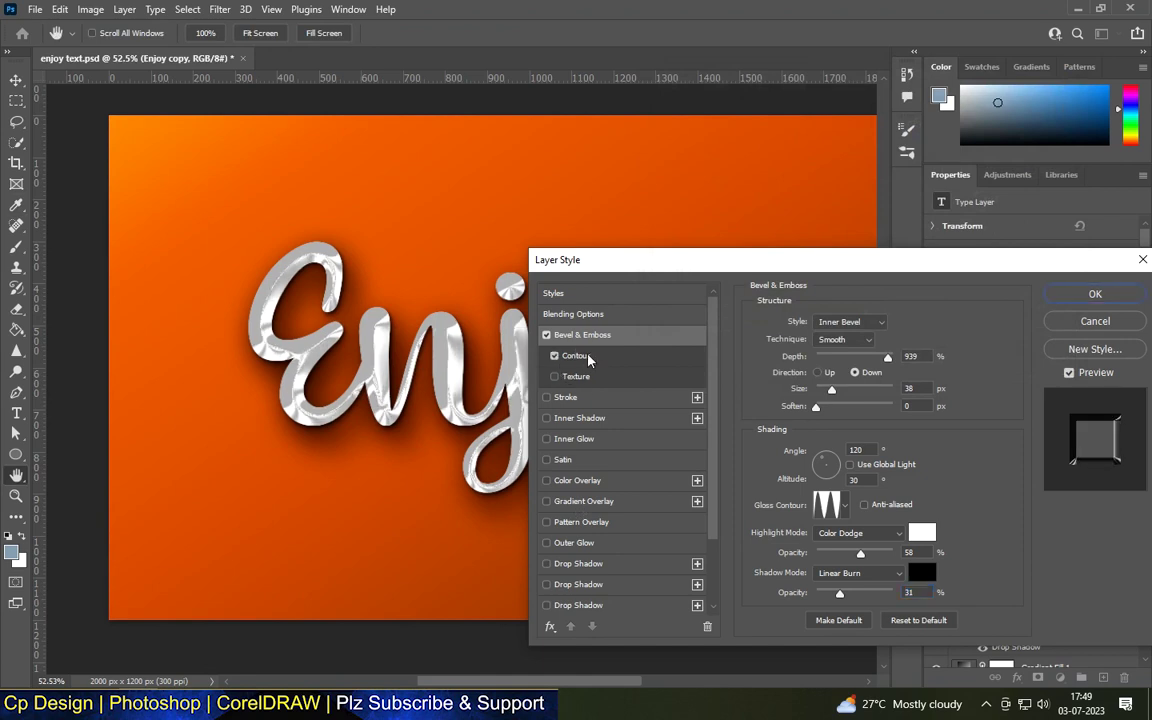
Enable the bevel contour, add a light grey #cccccc Color Overlay, and apply the styles.
click(585, 356)
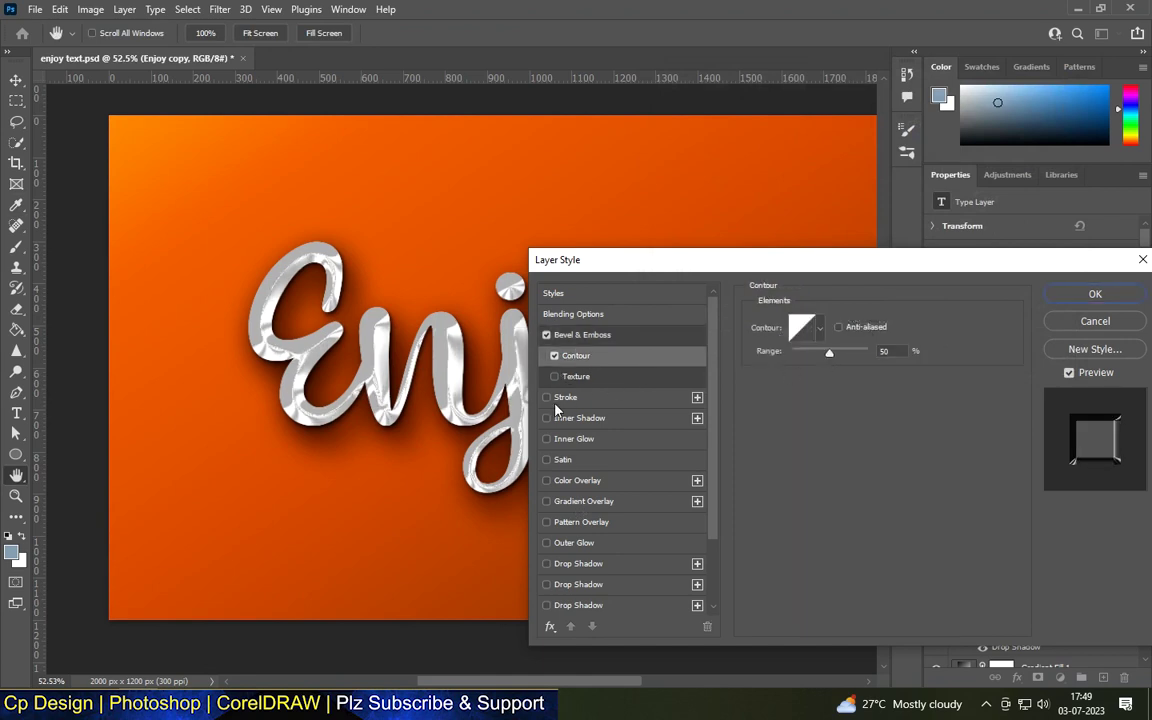
click(608, 482)
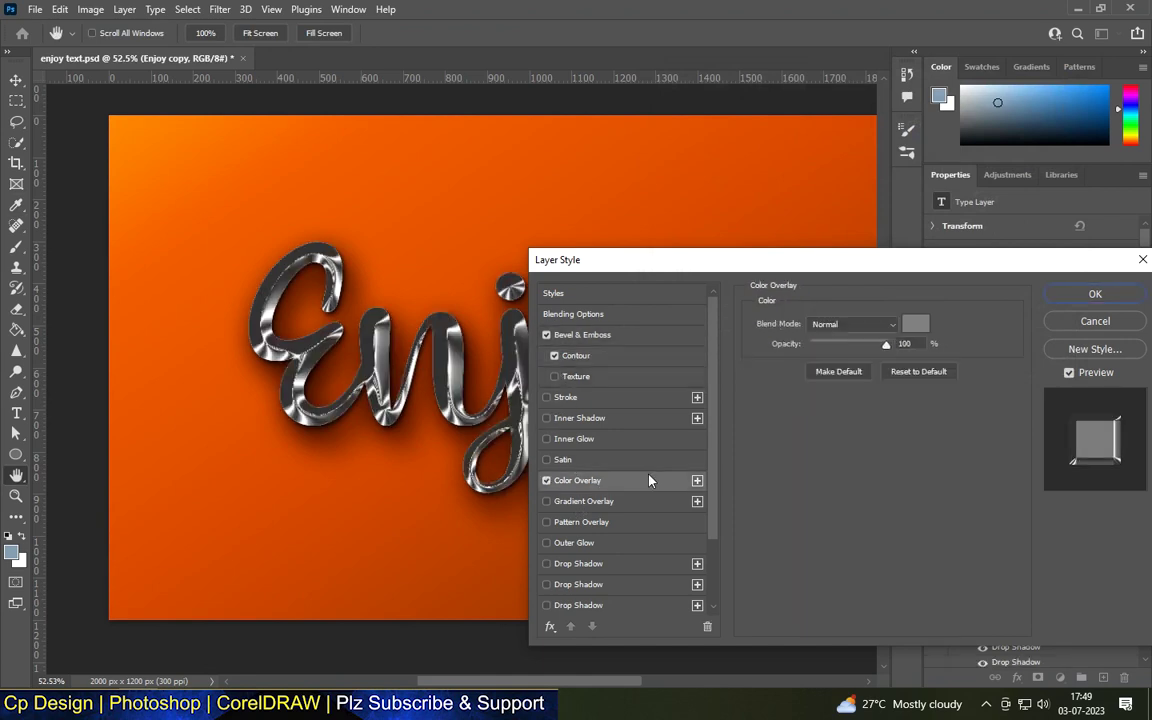
click(916, 323)
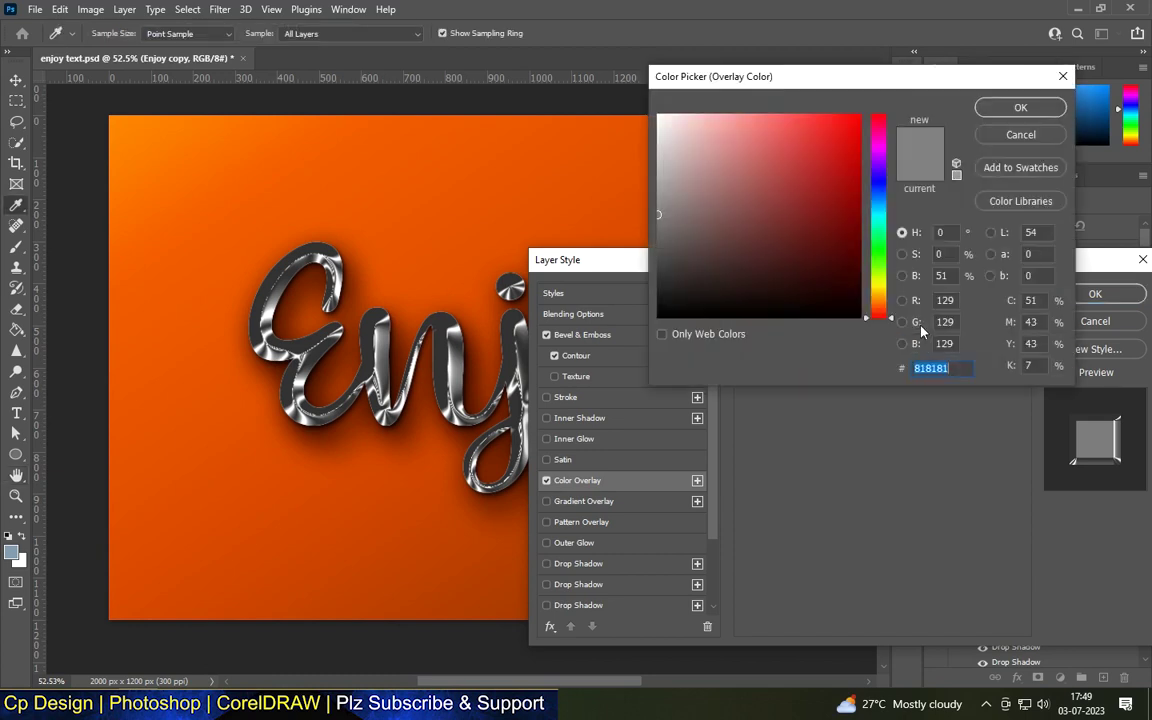
text(cccccc)
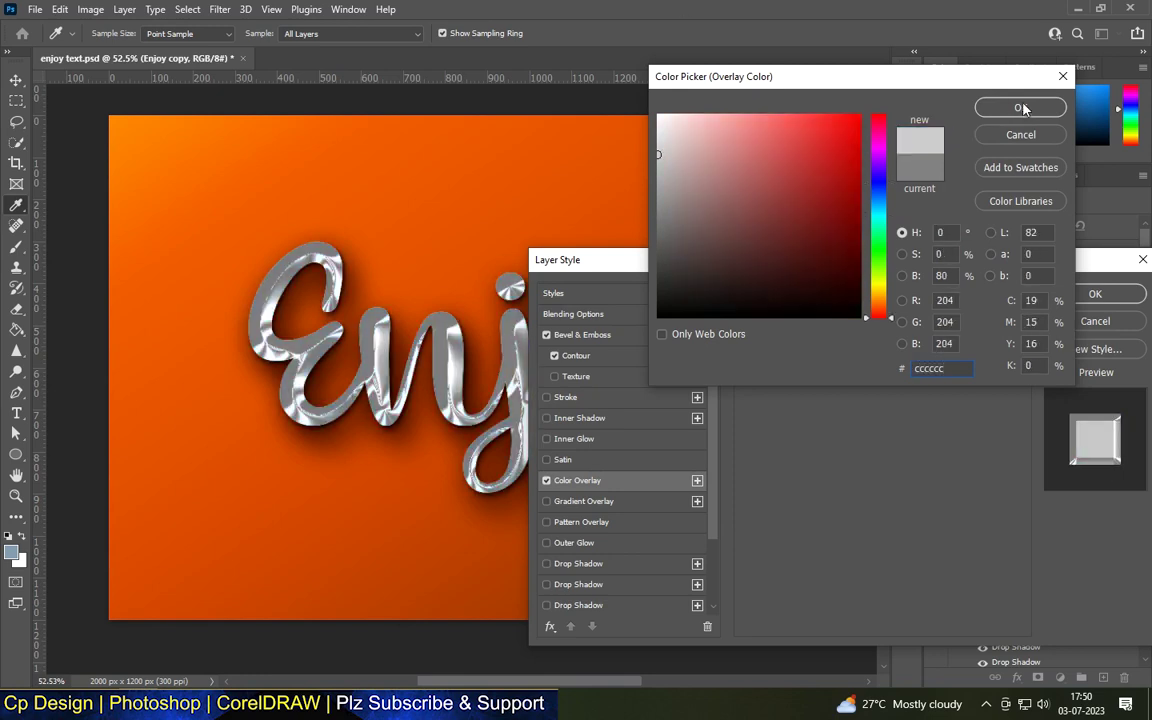
click(1020, 107)
drag(707, 260, 761, 178)
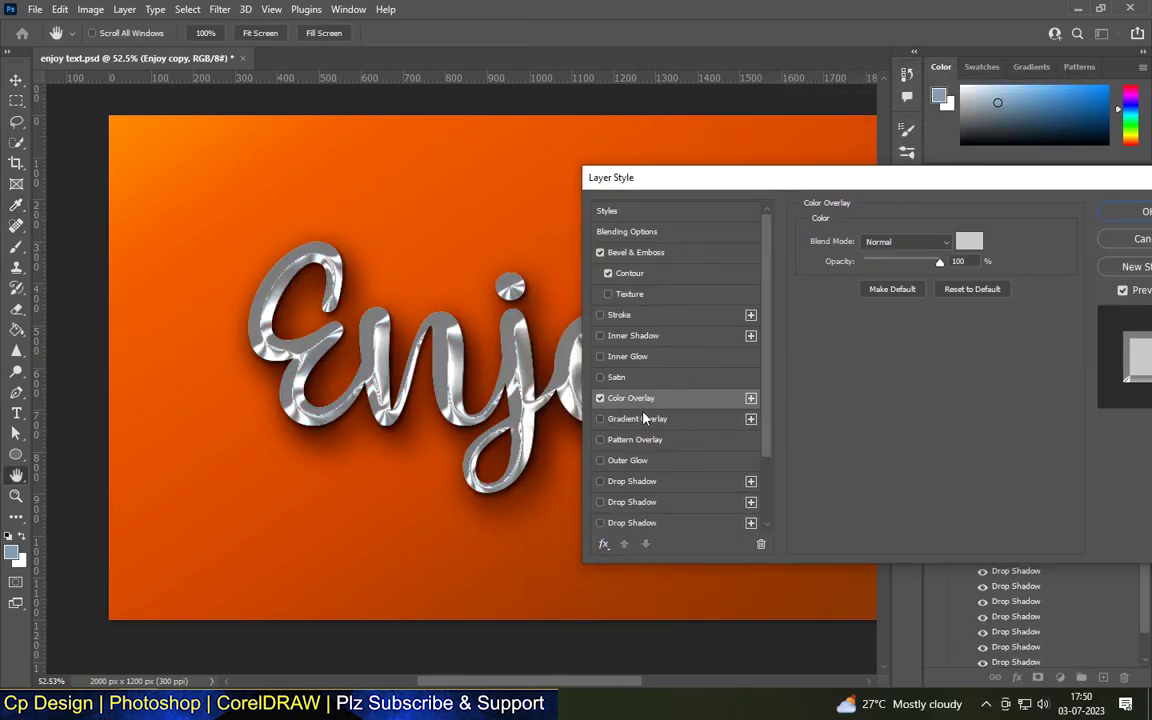
drag(738, 177, 560, 155)
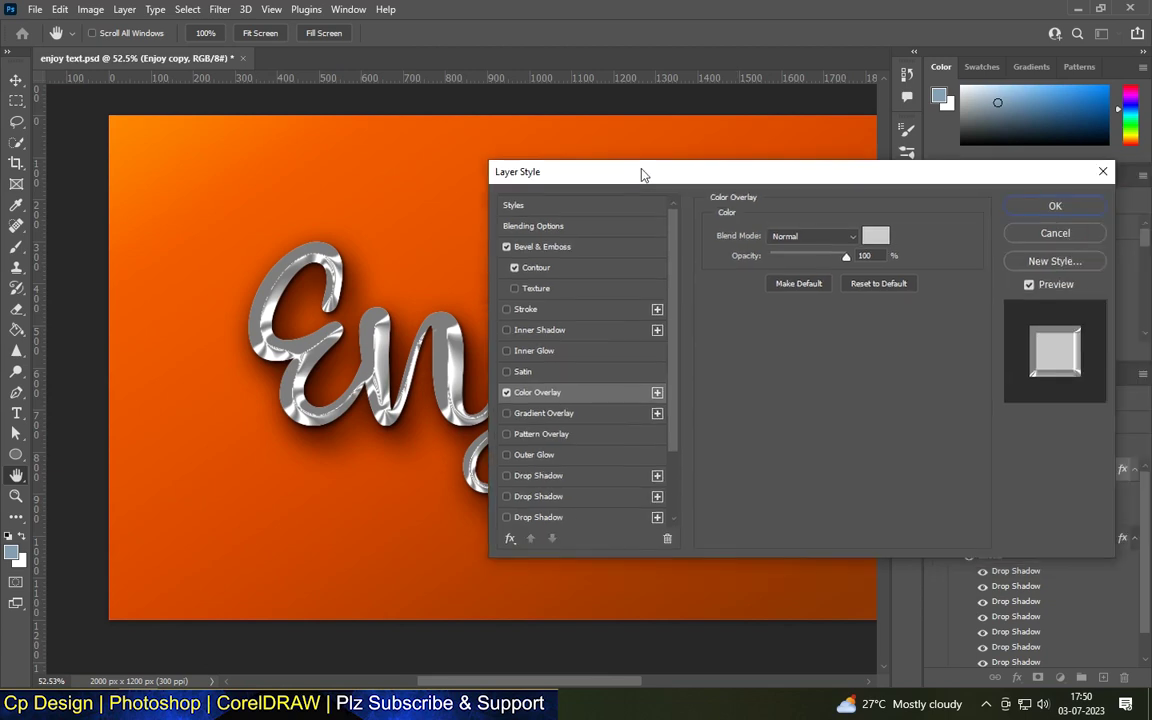
click(958, 197)
click(1136, 539)
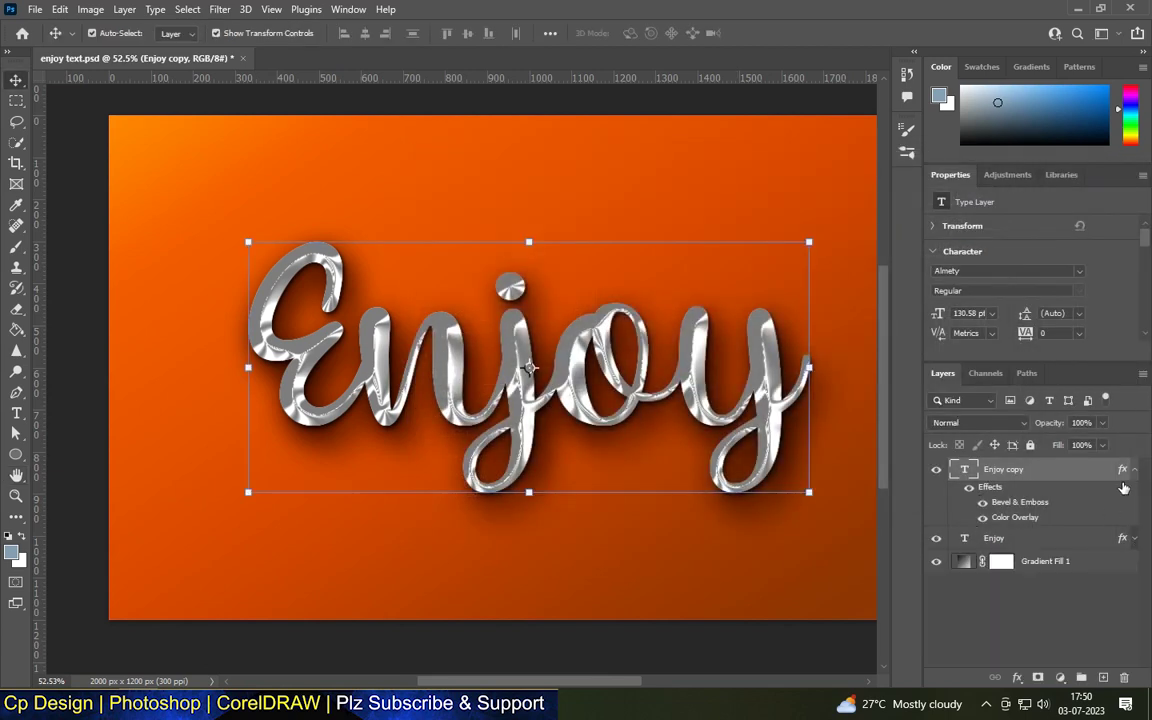
Create an empty layer group named 'shadow'.
right_click(1041, 545)
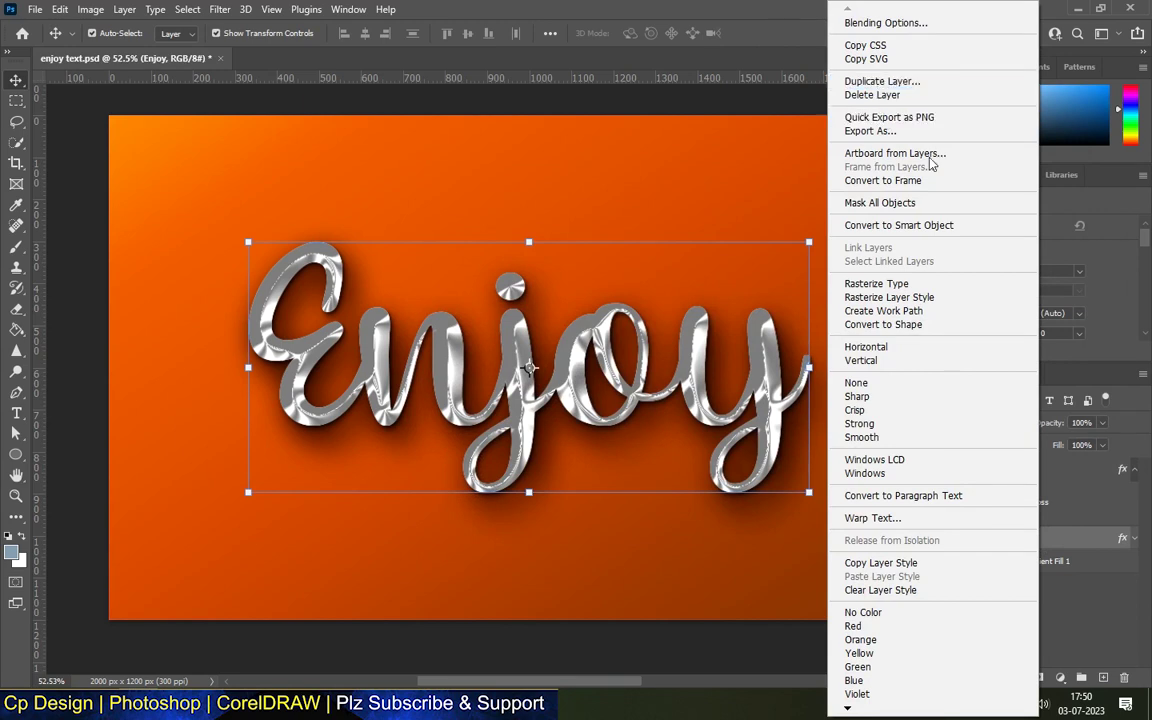
click(1079, 540)
key(ctrl+g)
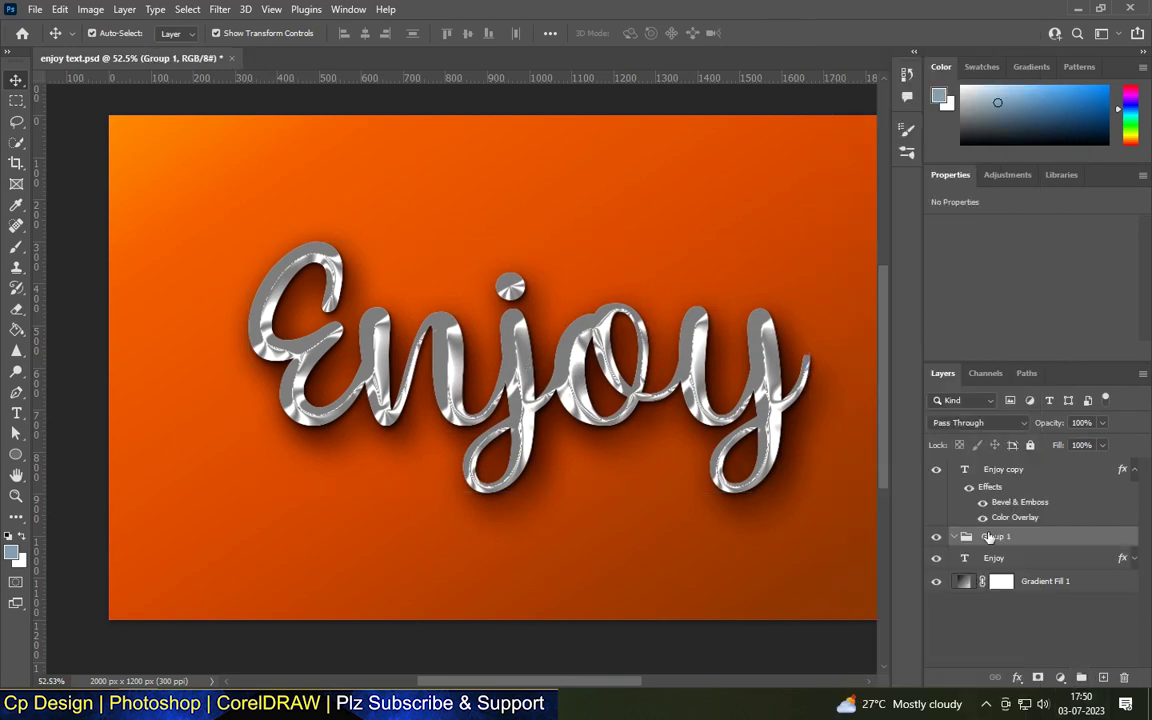
text(t)
text(shadow)
click(1134, 469)
key(ctrl+plus)
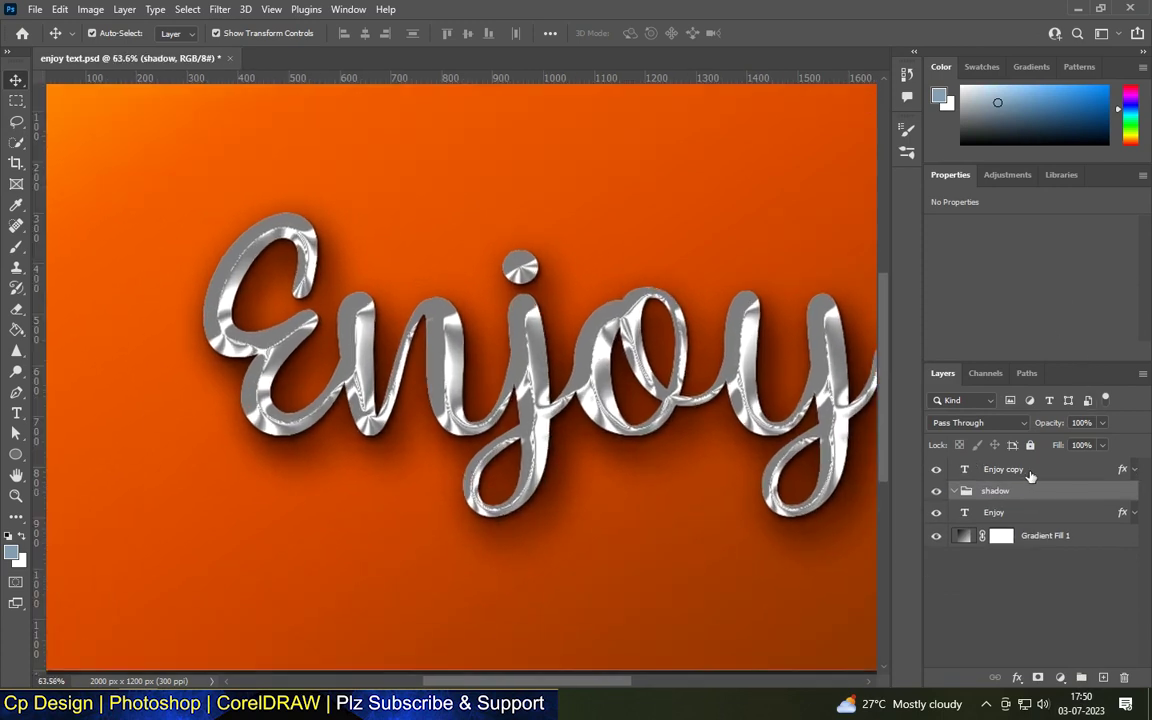
Duplicate the Enjoy copy layer nudged up-left, repeating the offset to stack copies through copy 8.
click(1040, 471)
key(ctrl+j)
key(ctrl+minus)
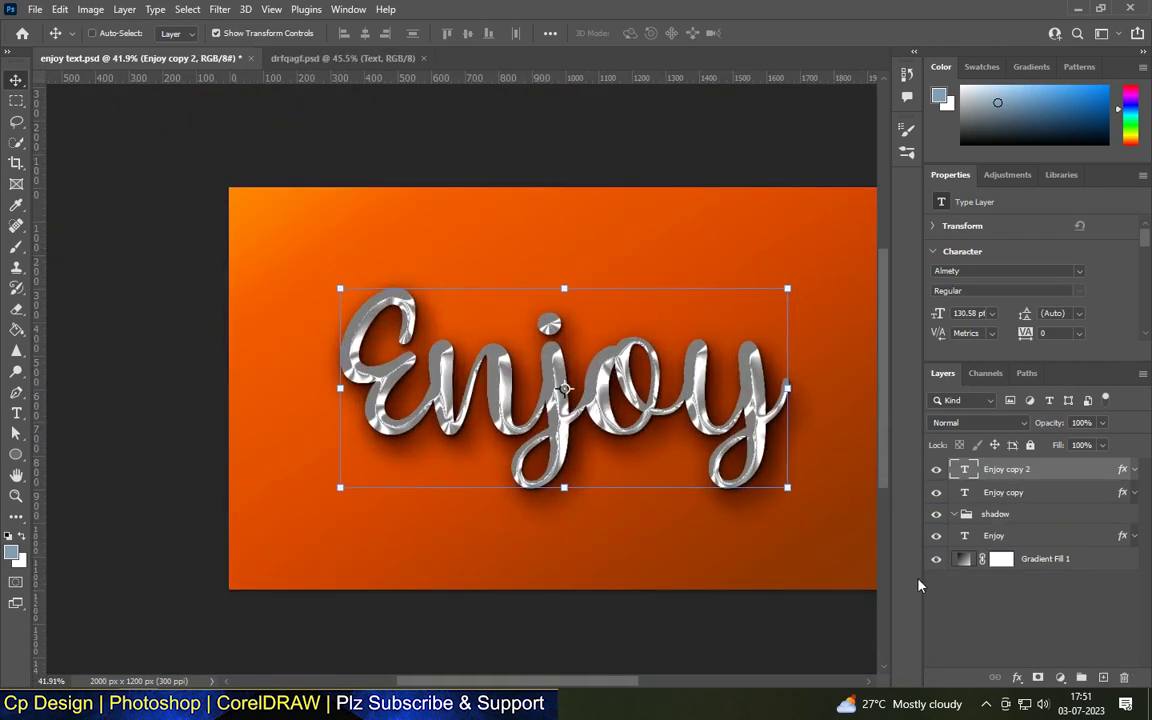
key(ctrl+t)
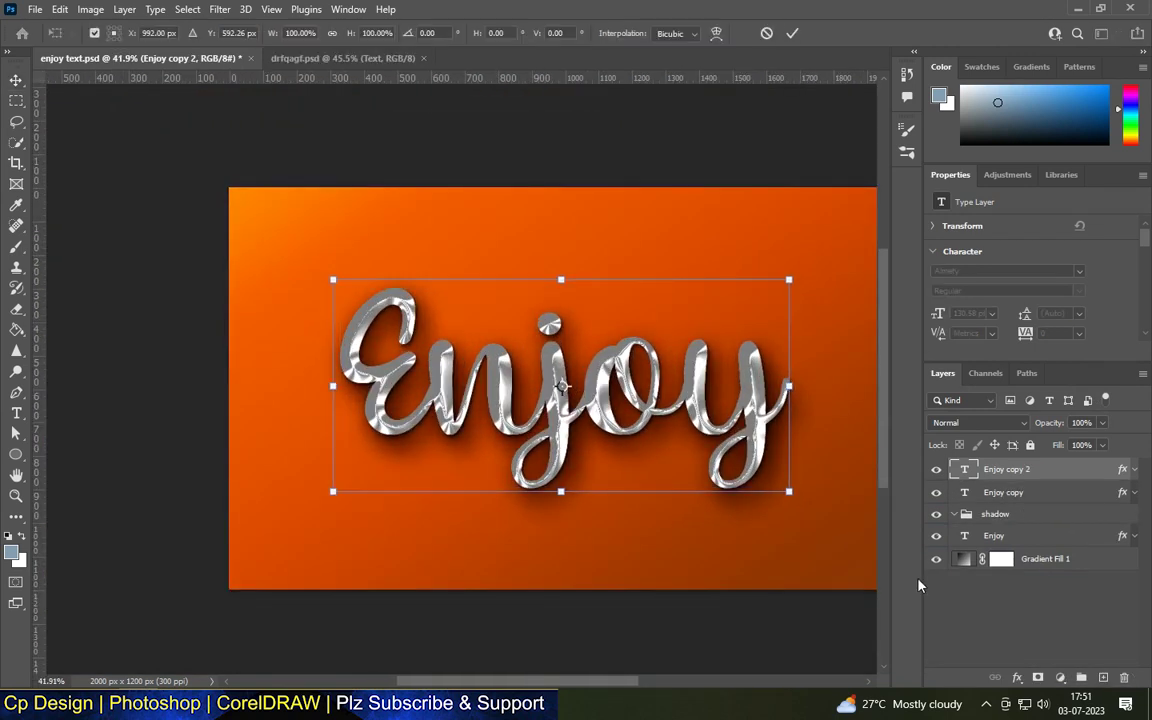
key(Left)
key(Up)
key(Return)
key(ctrl+shift+alt+t)
key(ctrl+shift+alt+t)
key(ctrl+shift+alt+t)
key(ctrl+shift+alt+t)
key(ctrl+shift+alt+t)
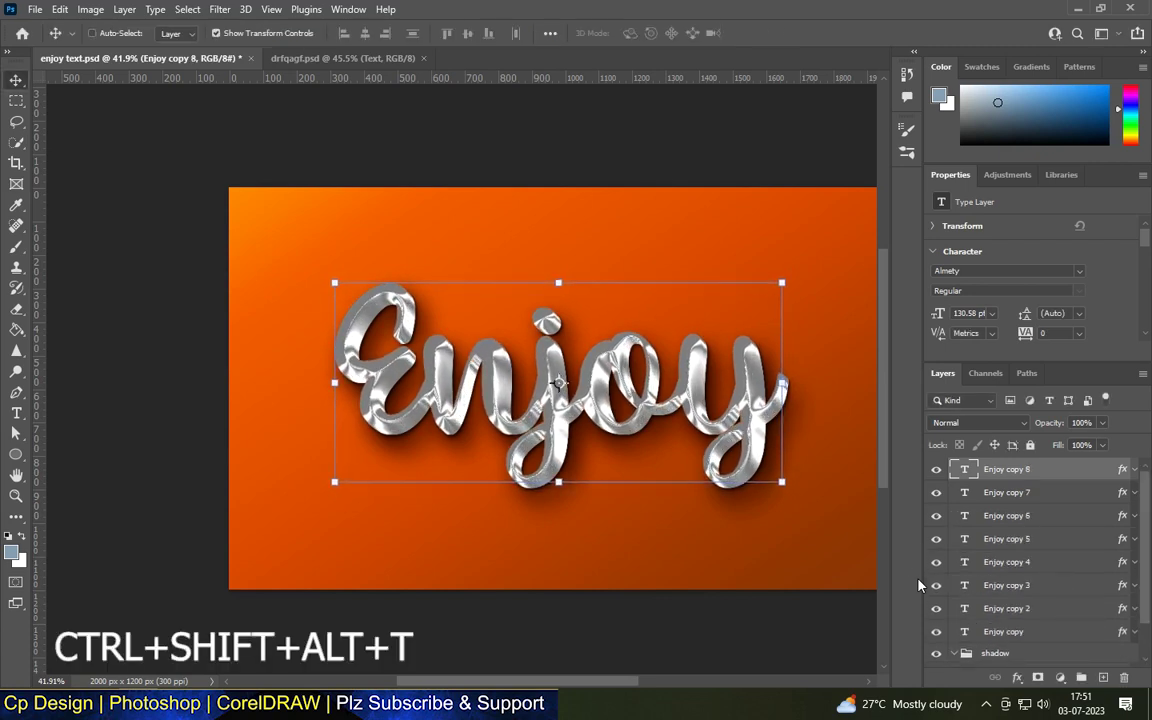
Group Enjoy copy through Enjoy copy 7 and name the group '3d effect 1'.
click(1006, 492)
shift+click(1003, 631)
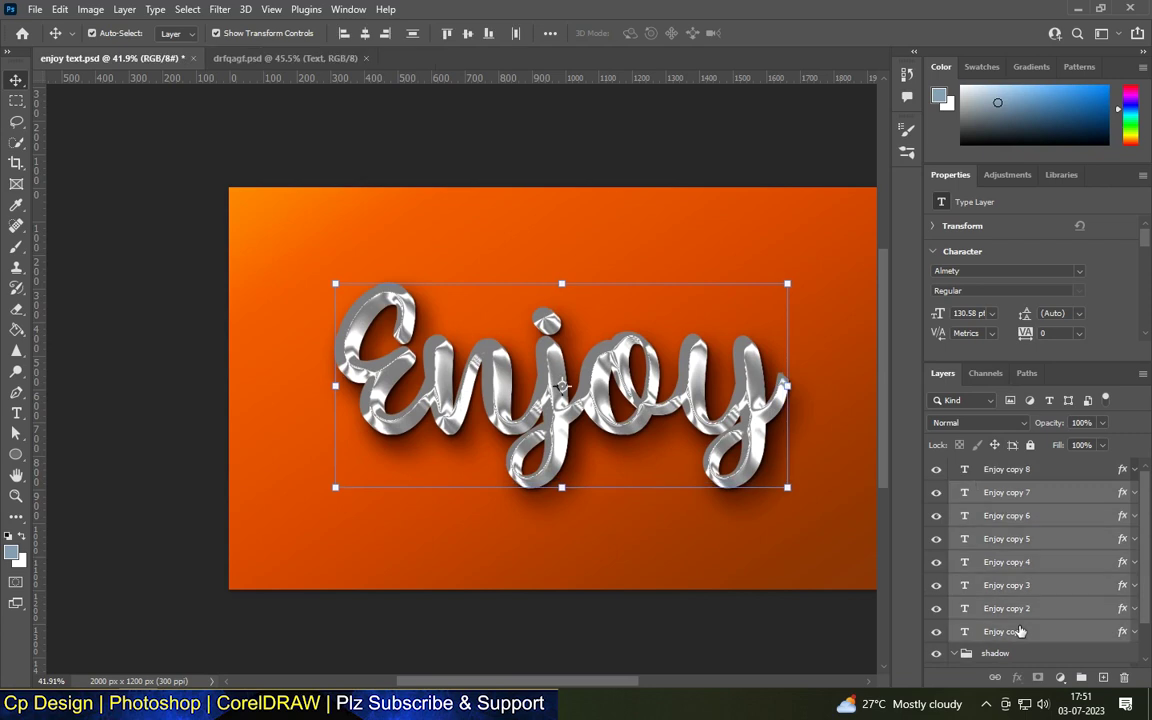
click(1083, 677)
double_click(996, 491)
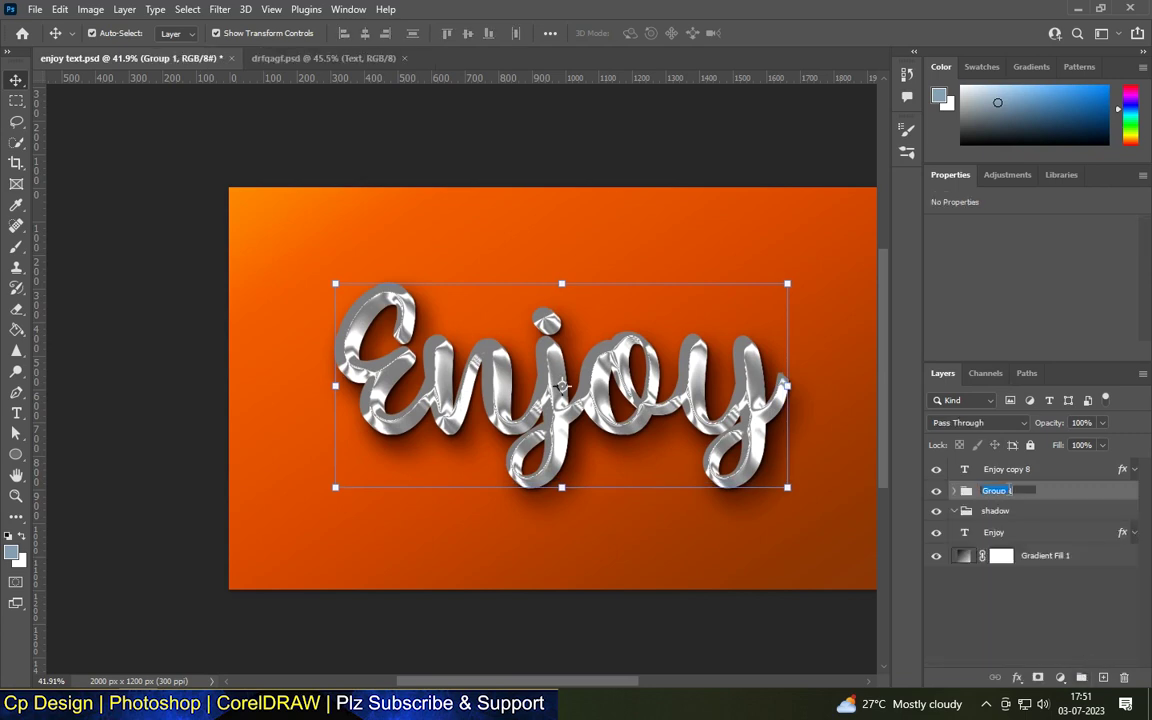
text(3)
text(d effect 1)
key(Return)
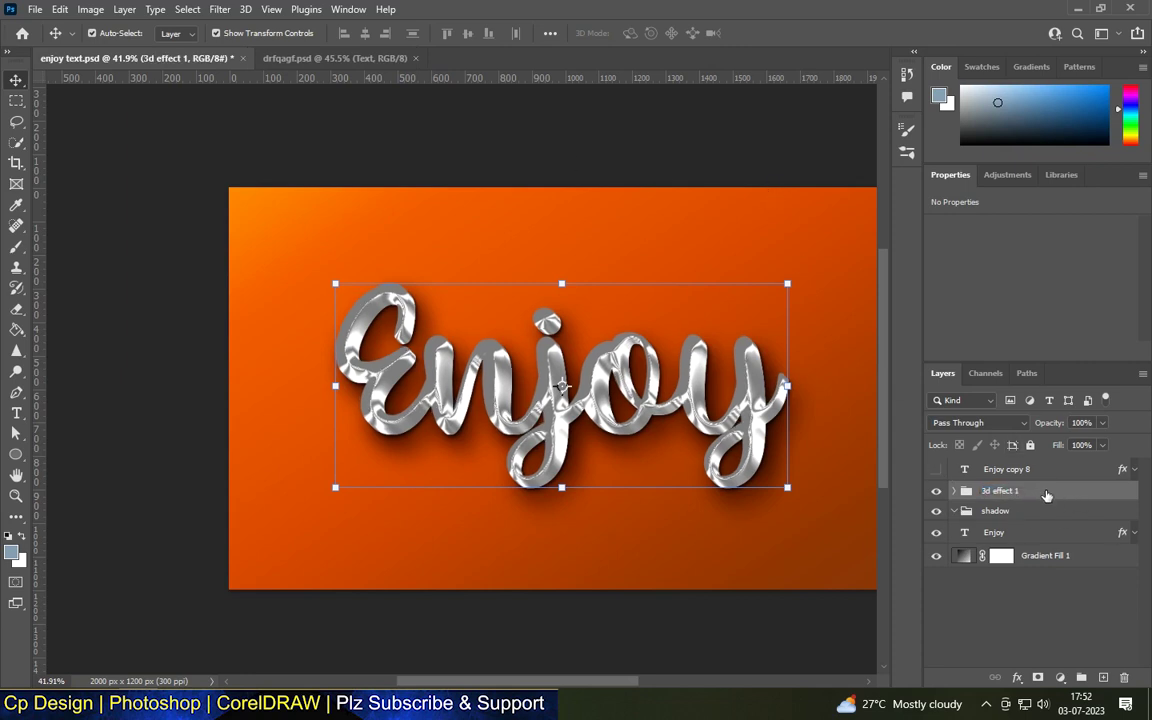
double_click(1054, 492)
Add Bevel & Emboss: depth 164, direction Up, size 16, soften 16, Screen highlight, shadow 12%.
drag(519, 170, 658, 177)
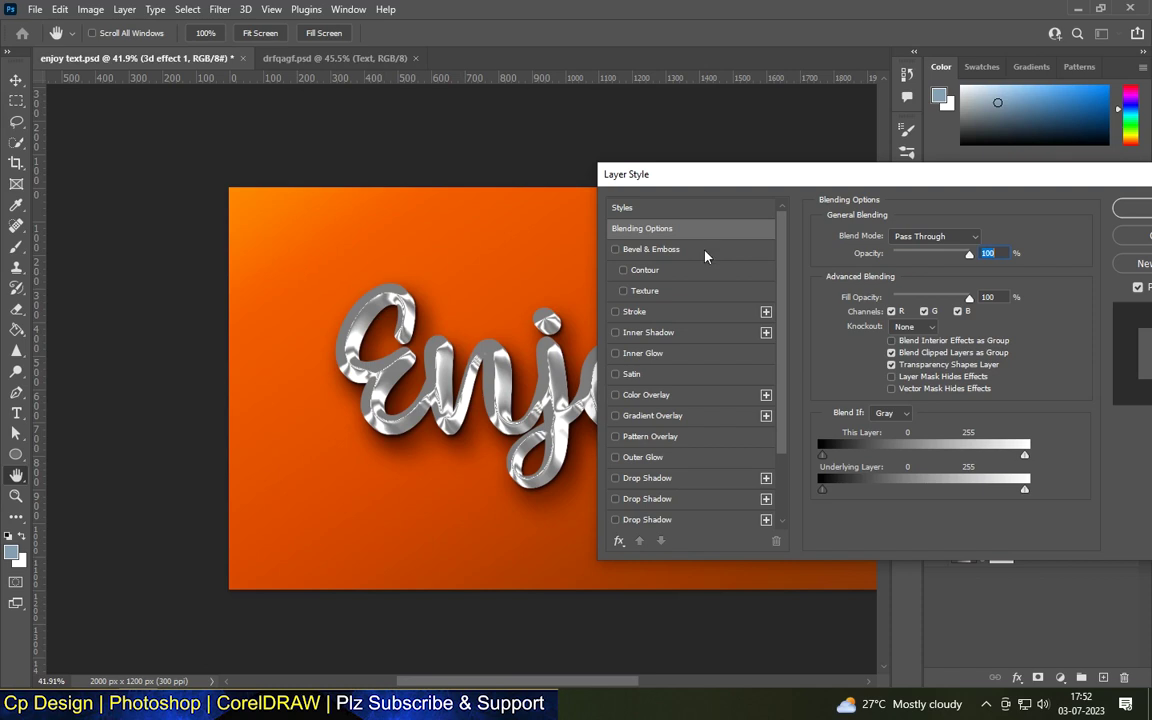
scroll(376, 252, up, 3)
scroll(376, 252, up, 3)
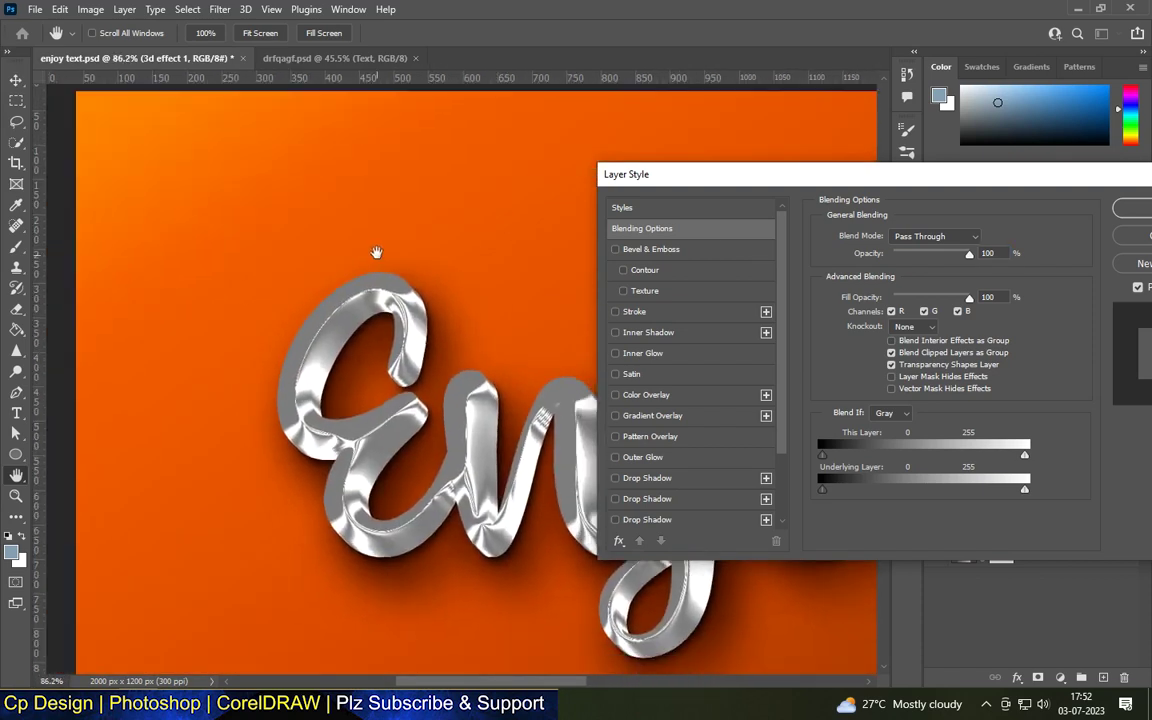
scroll(376, 252, down, 2)
click(616, 249)
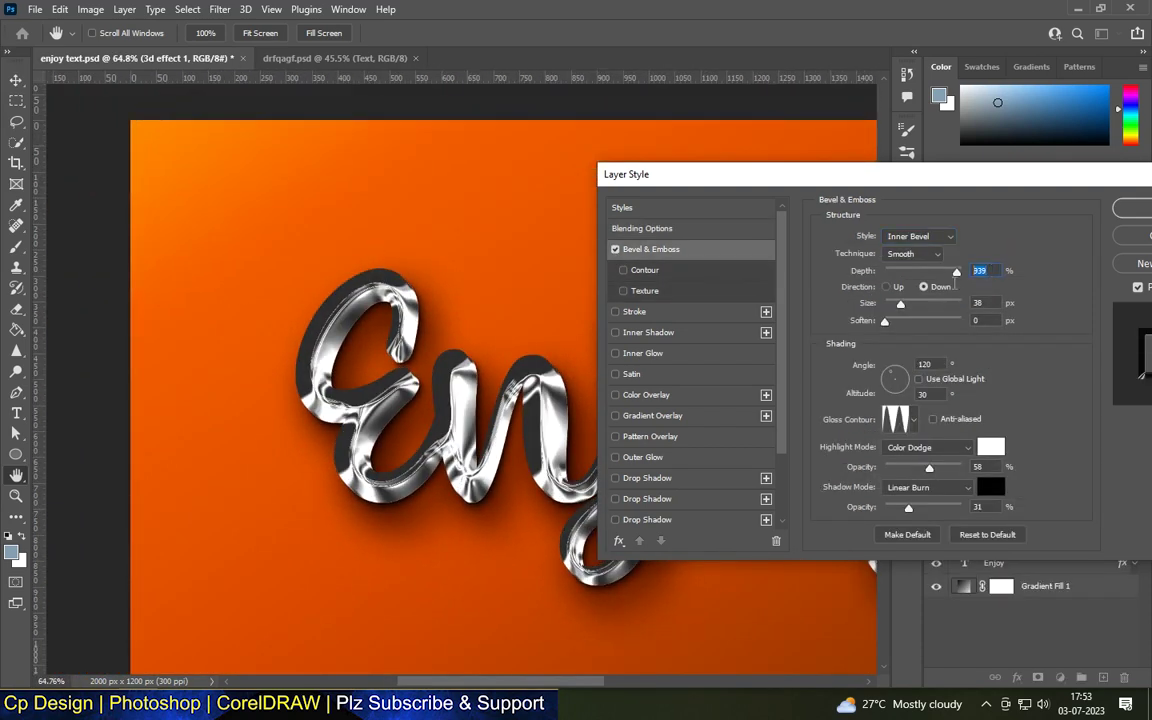
text(164)
key(Tab)
click(886, 287)
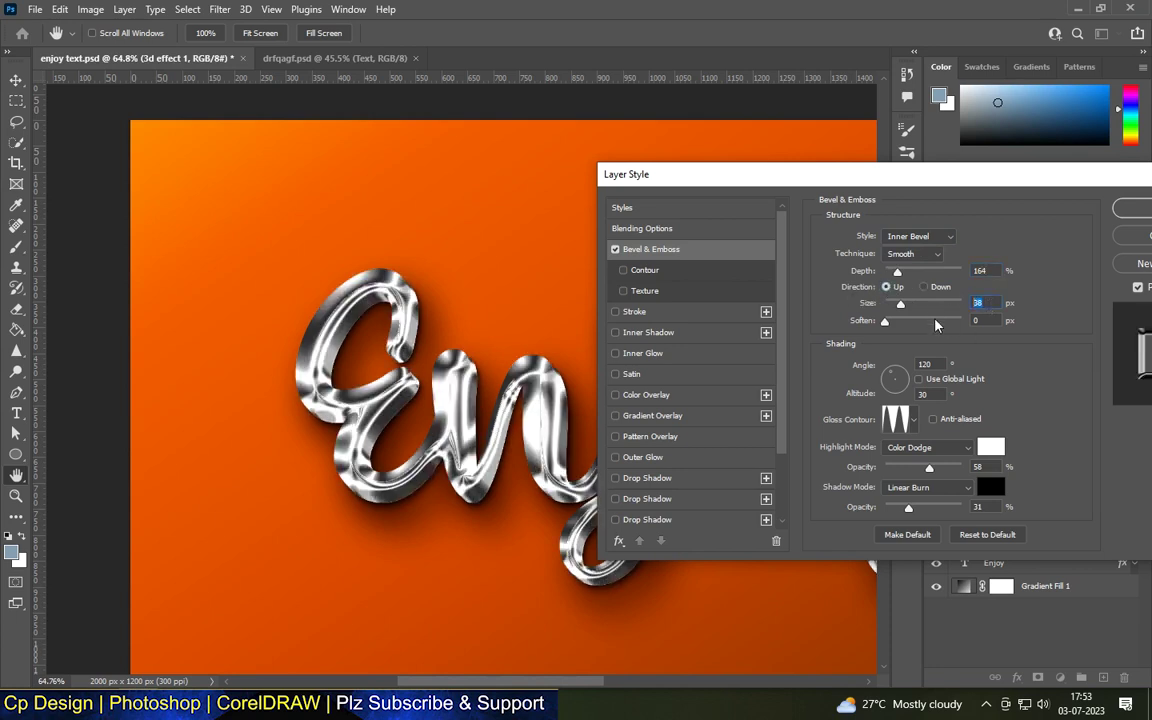
text(16)
key(Tab)
text(1)
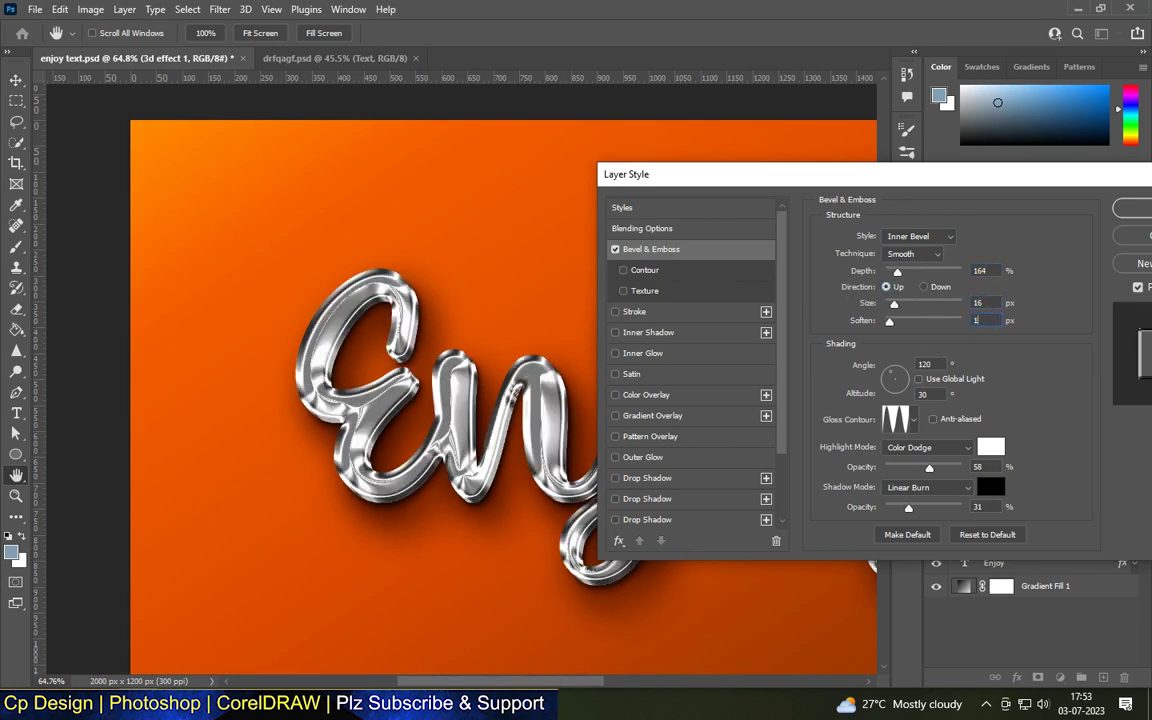
text(6)
key(Tab)
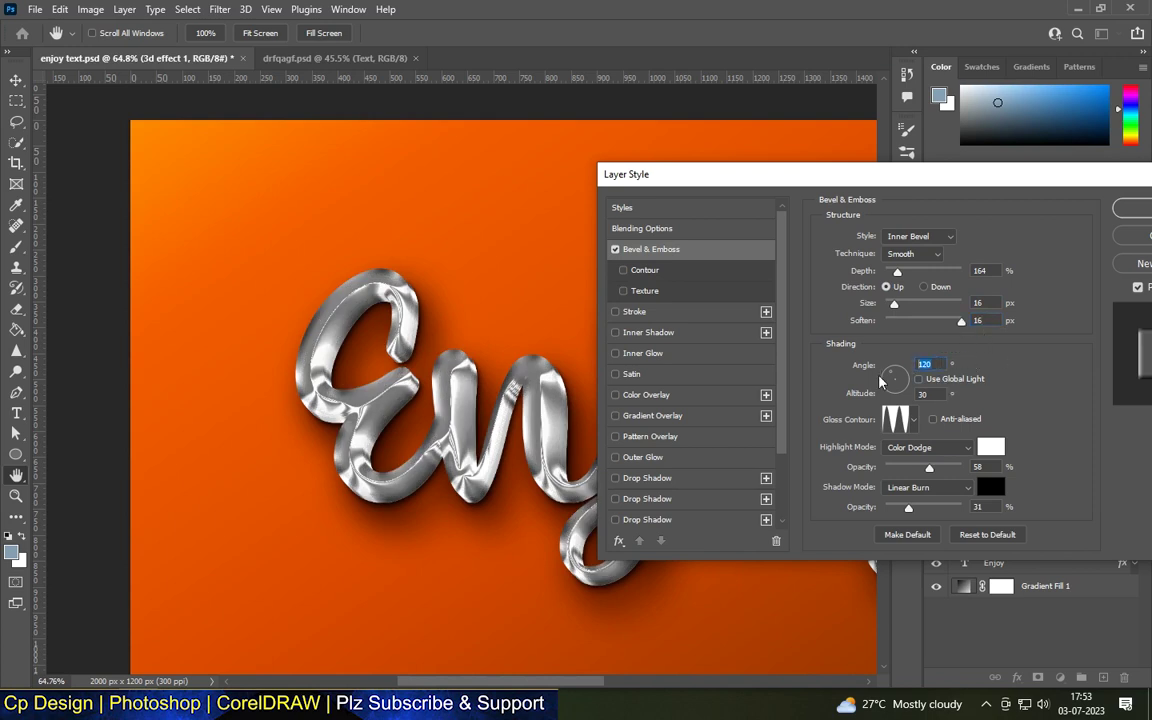
click(928, 447)
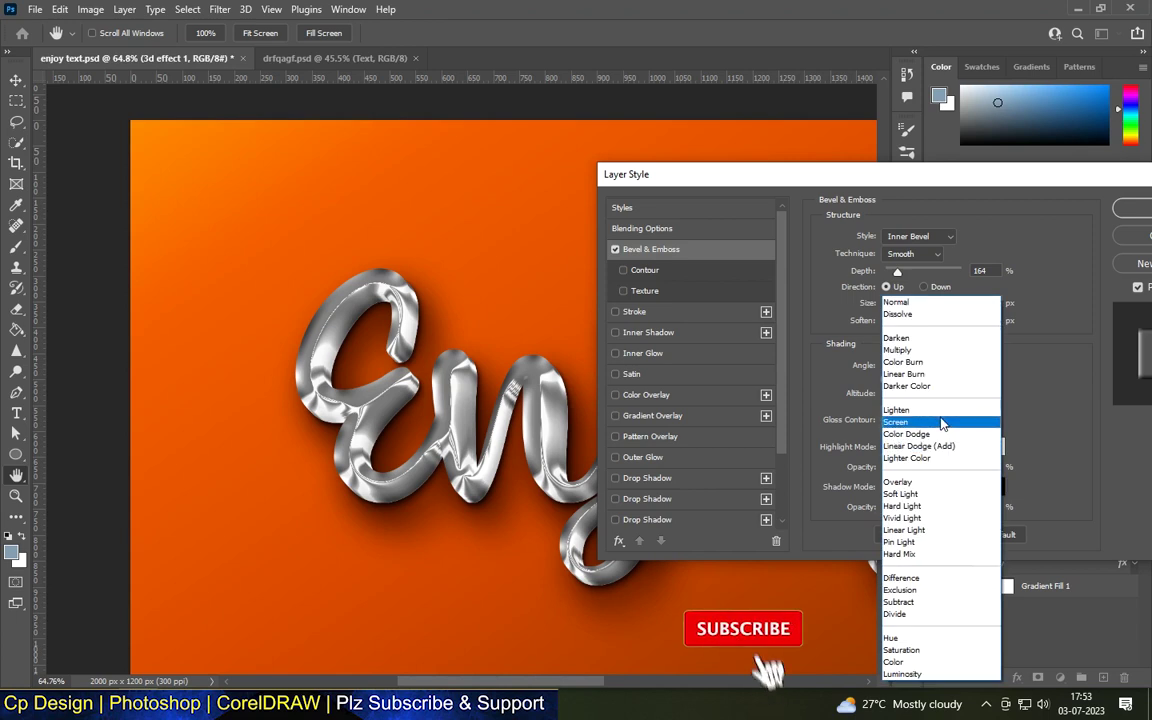
click(943, 423)
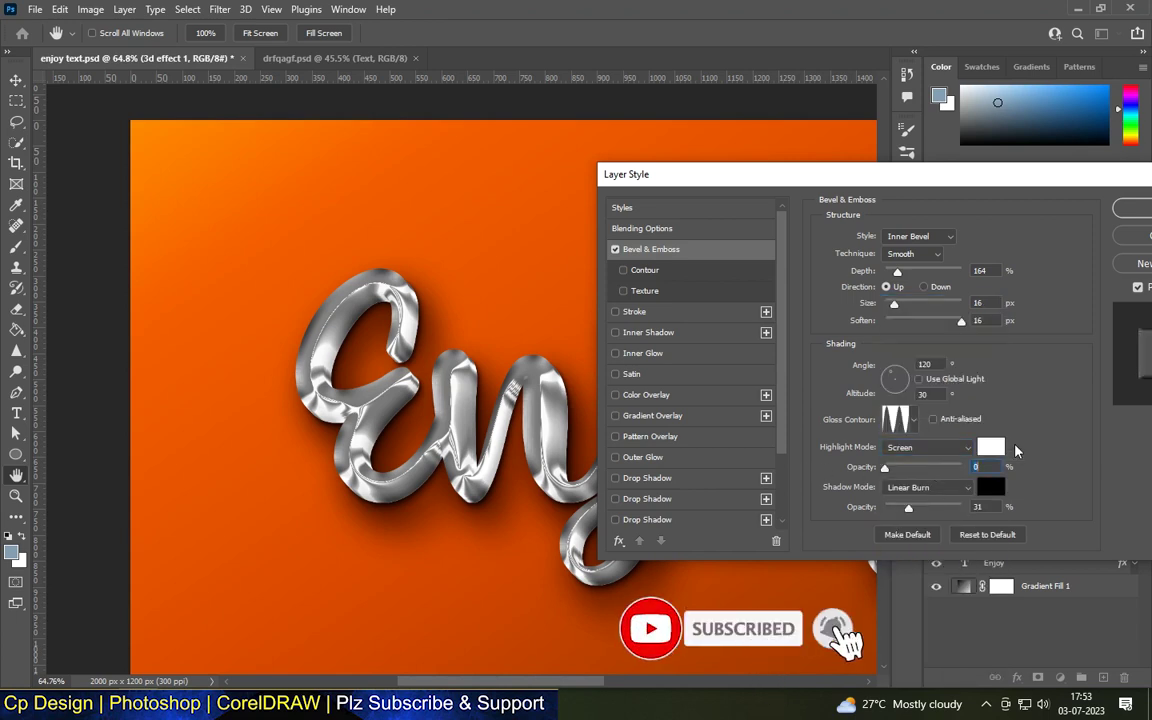
key(Tab)
text(12)
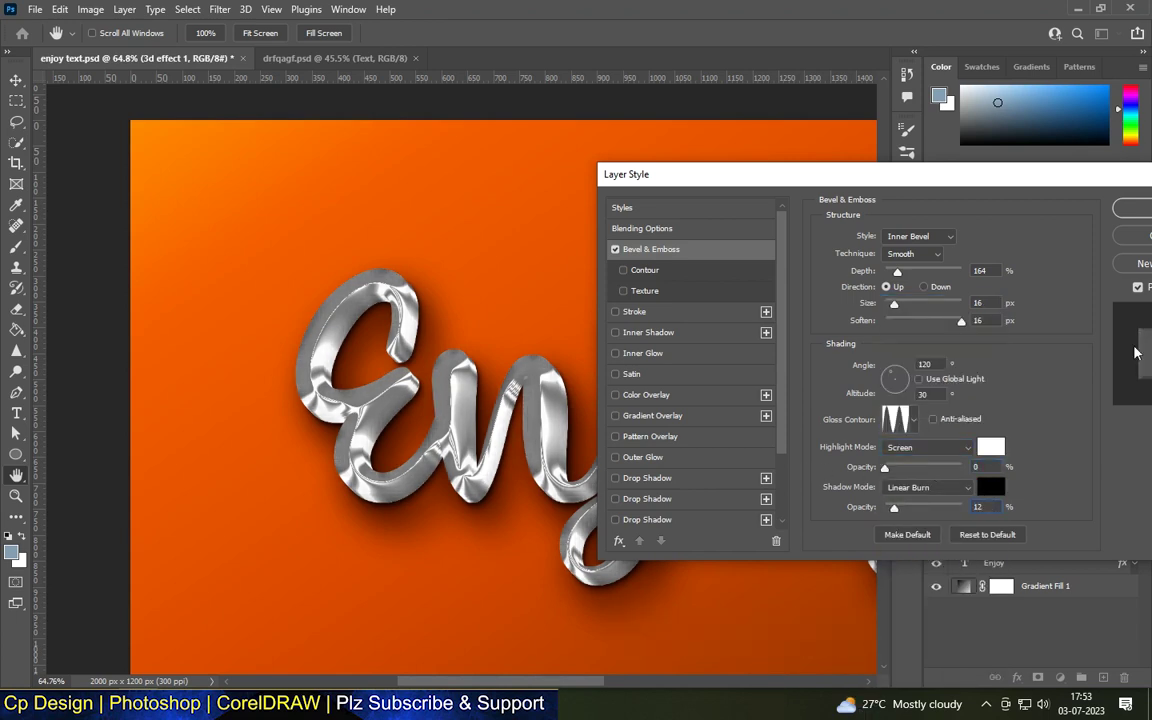
Add a #338bb9 blue Color Overlay in Linear Burn blend mode.
drag(771, 180, 713, 156)
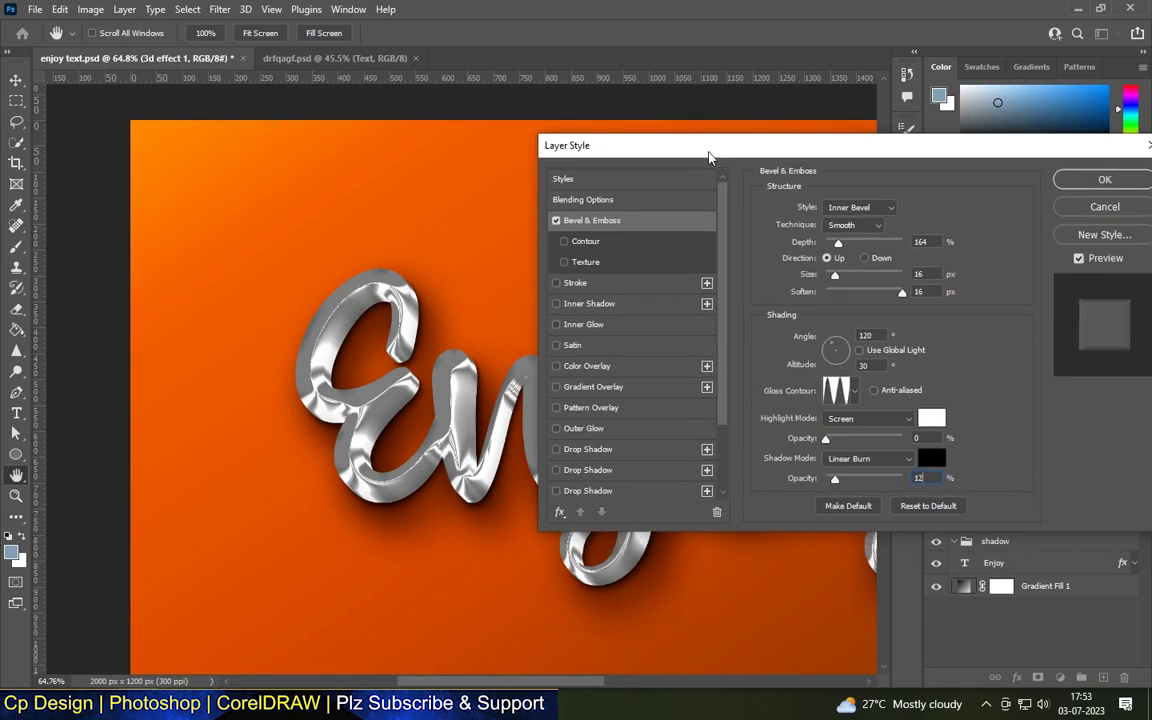
click(600, 368)
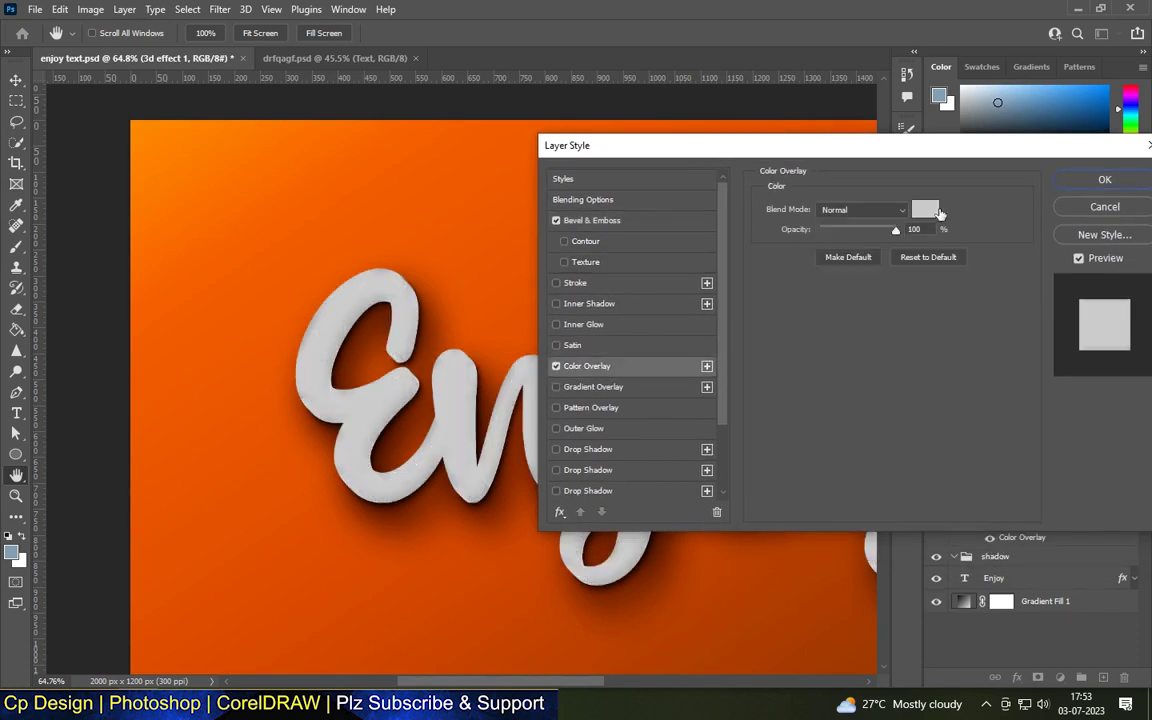
click(925, 209)
text(338)
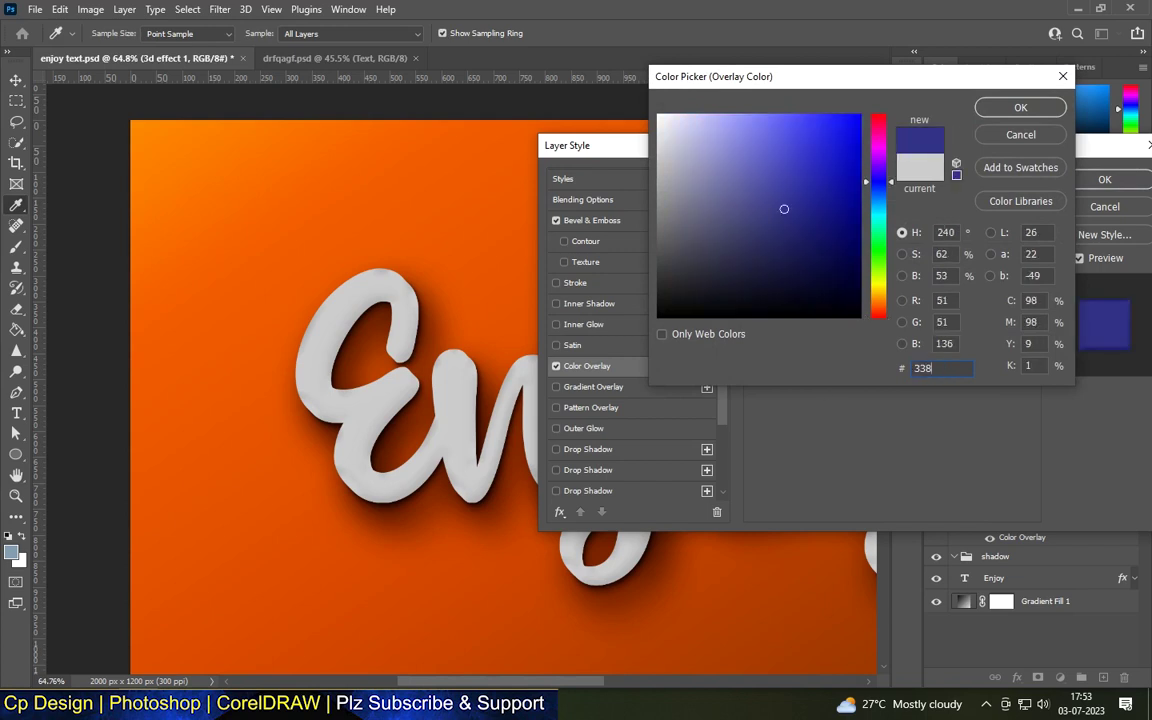
text(bb9)
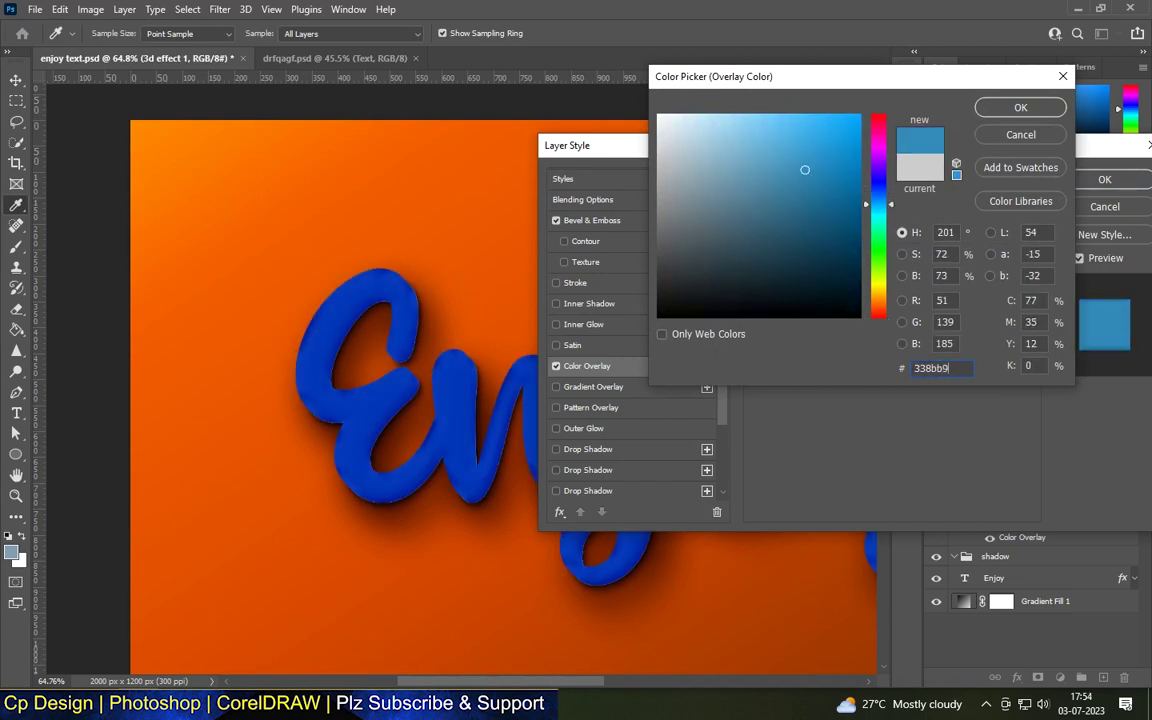
click(1021, 108)
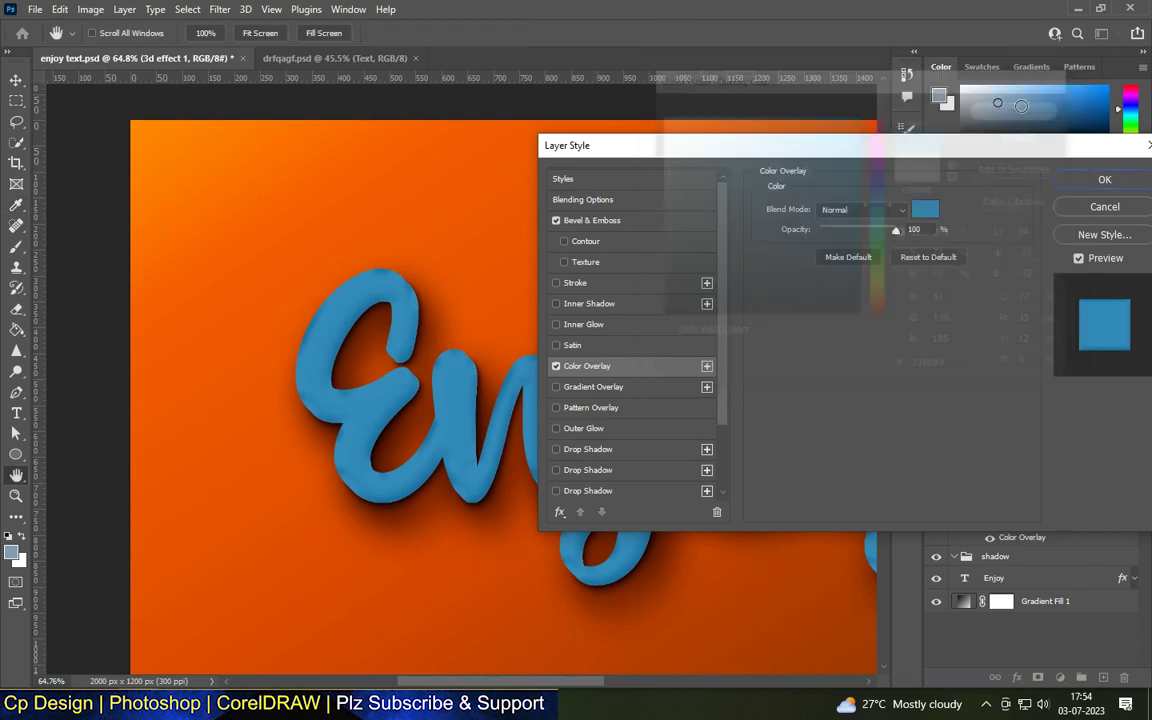
click(874, 210)
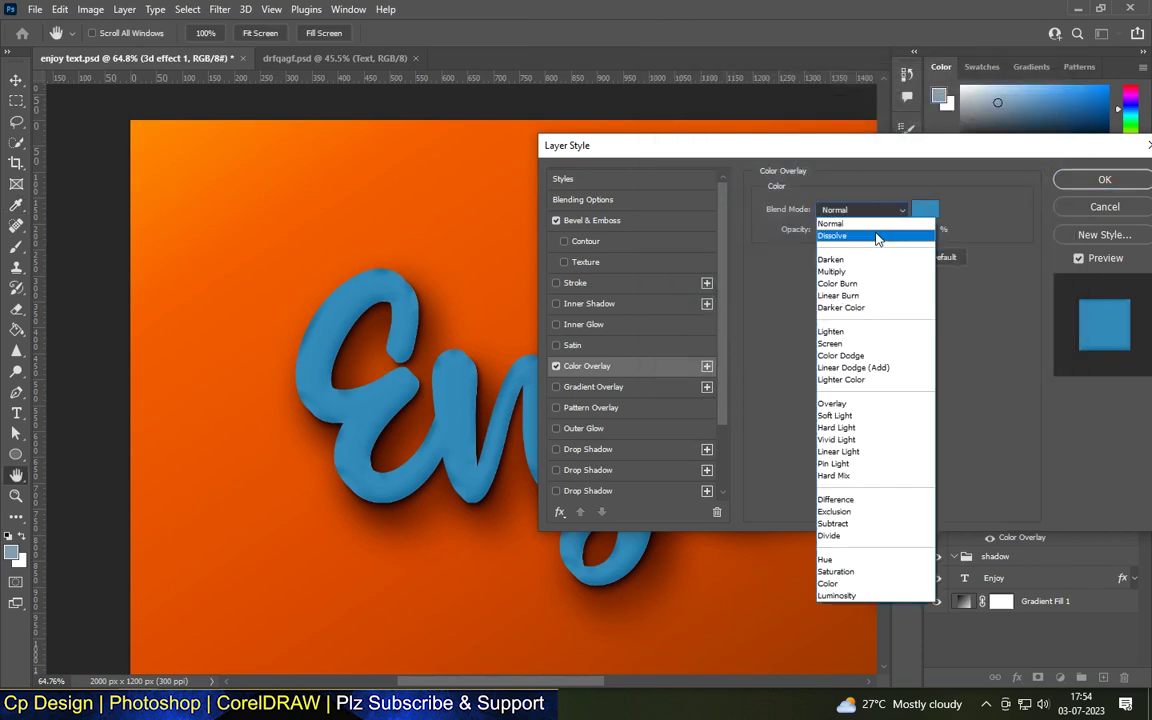
click(840, 295)
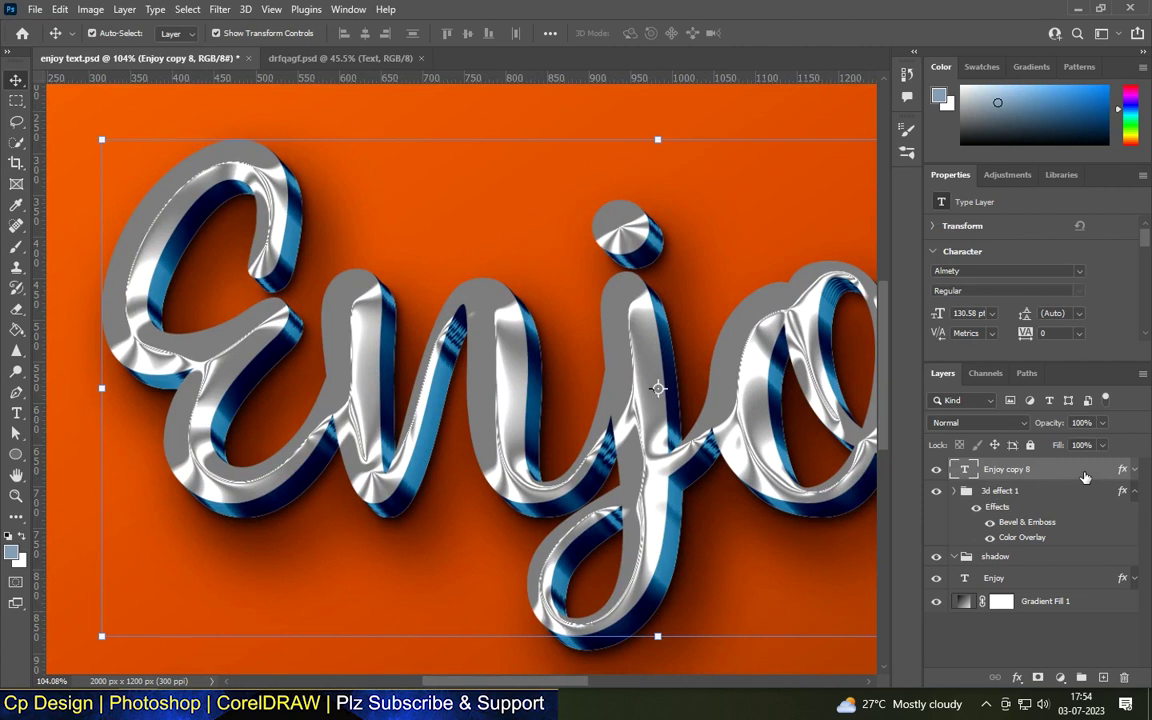
Review Enjoy copy 8's bevel and overlay settings, keep Color Dodge highlights, and apply the style.
double_click(1085, 476)
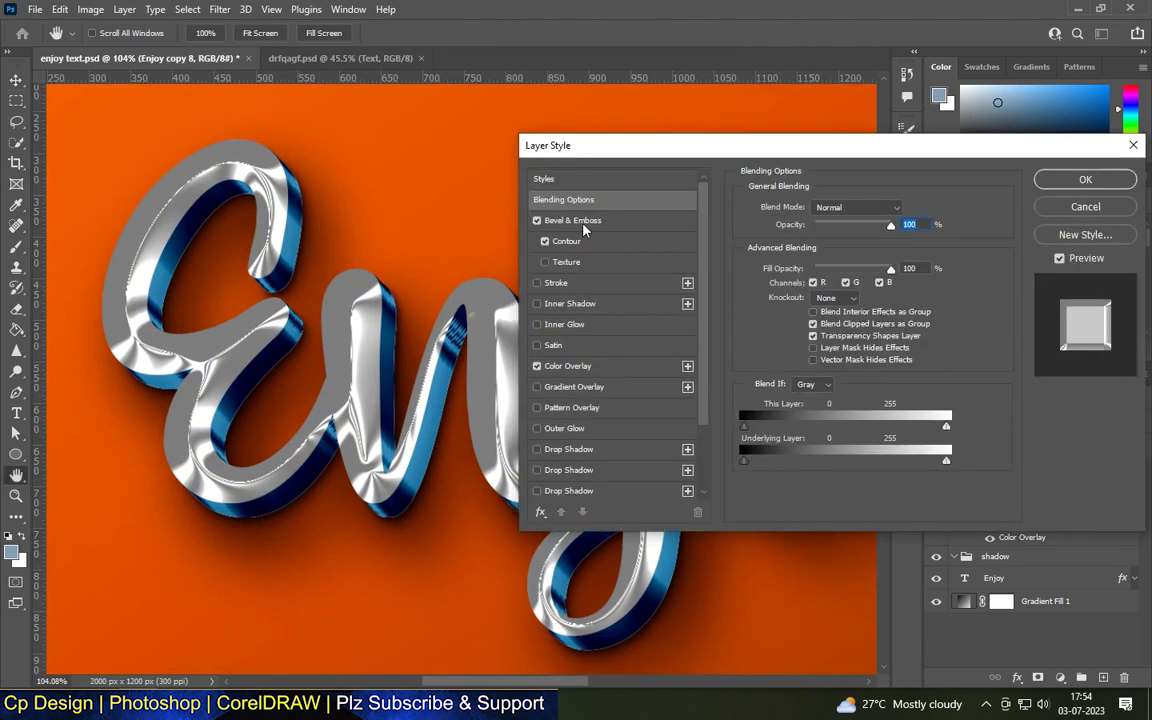
click(580, 221)
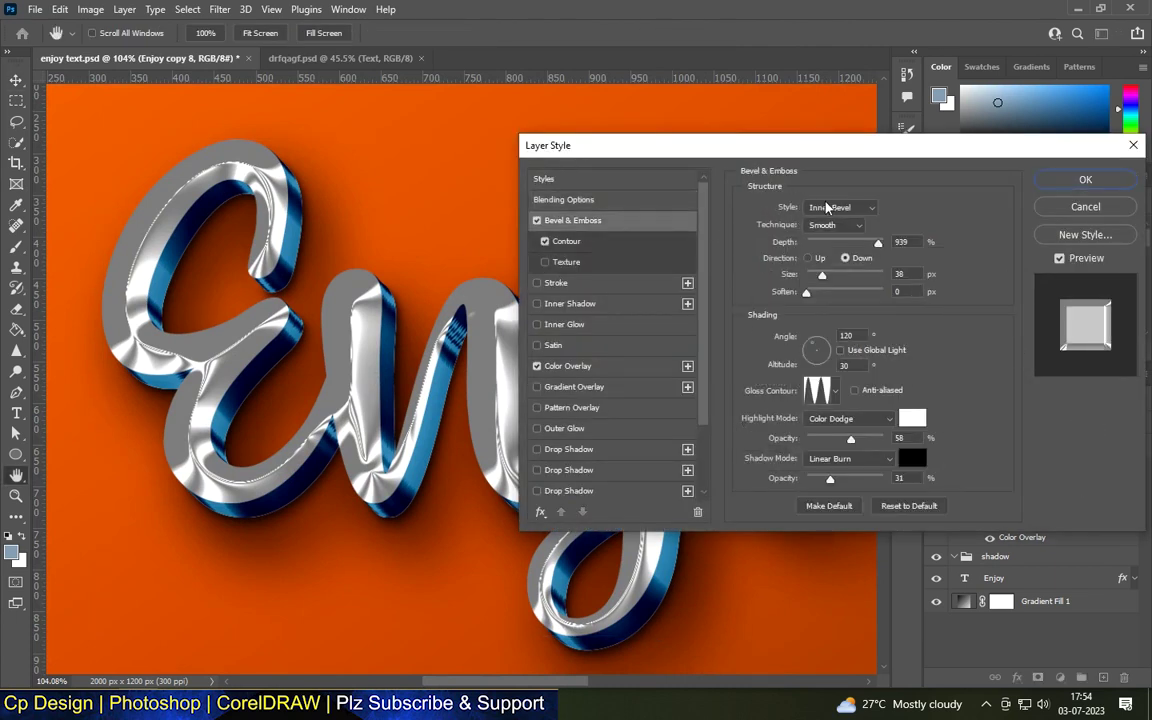
click(806, 292)
click(835, 391)
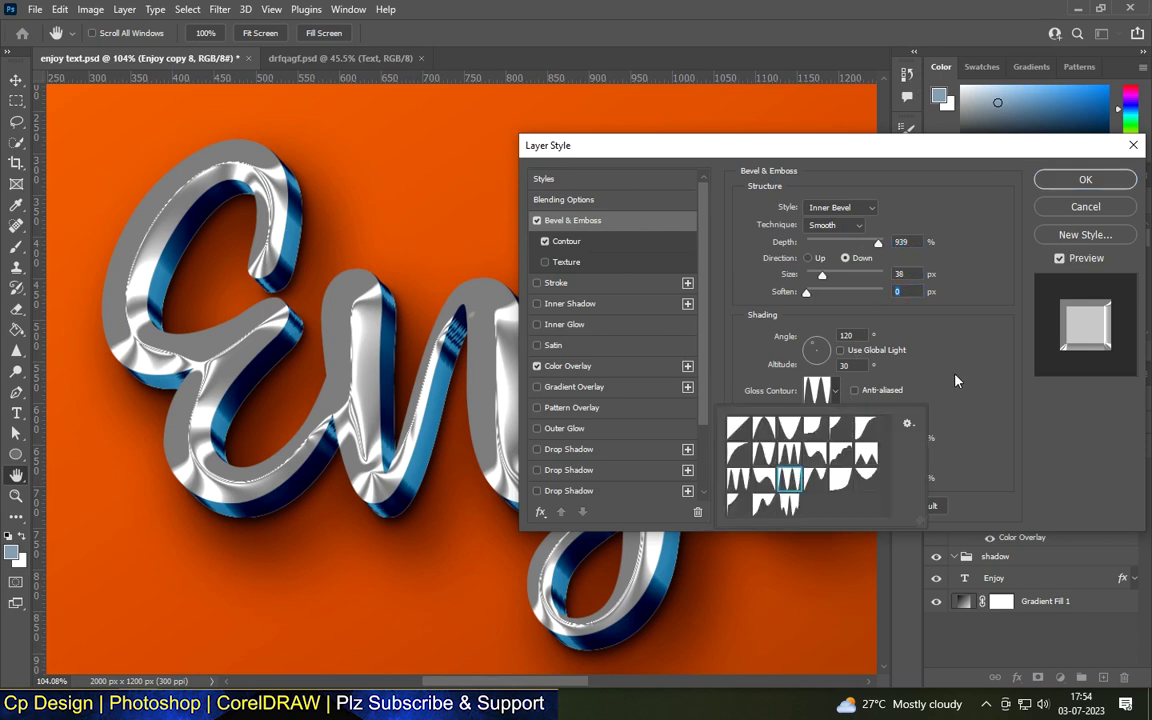
click(900, 438)
click(870, 418)
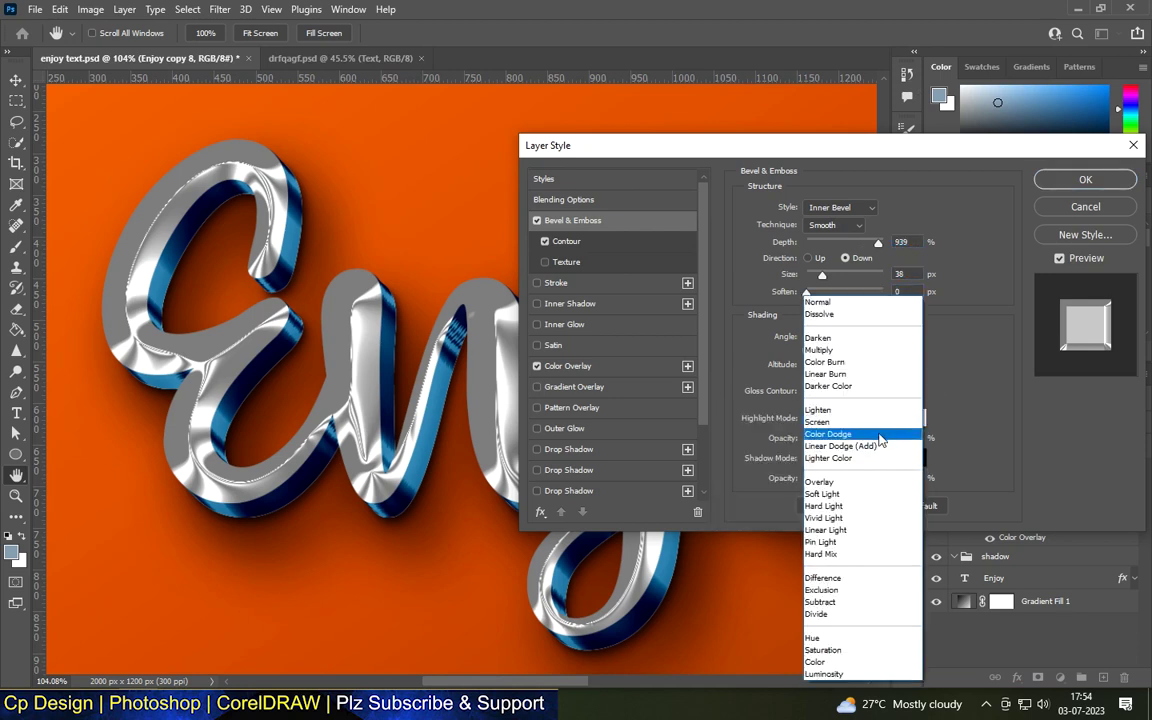
click(930, 432)
click(570, 366)
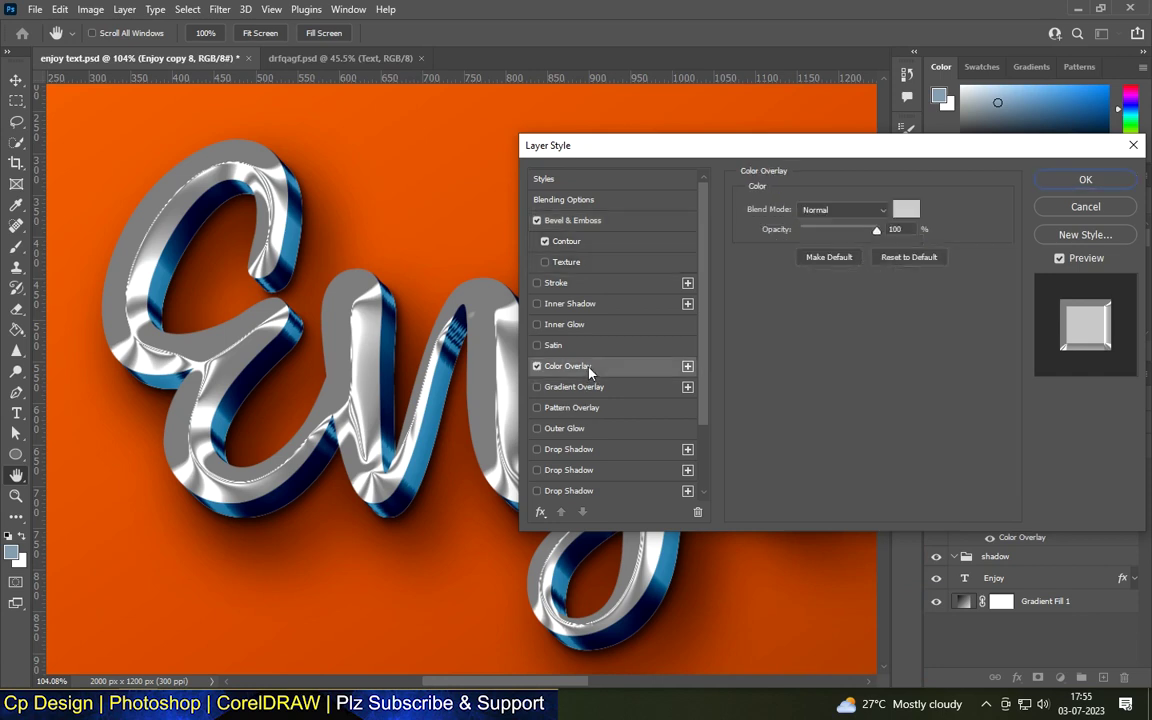
click(567, 242)
click(1100, 180)
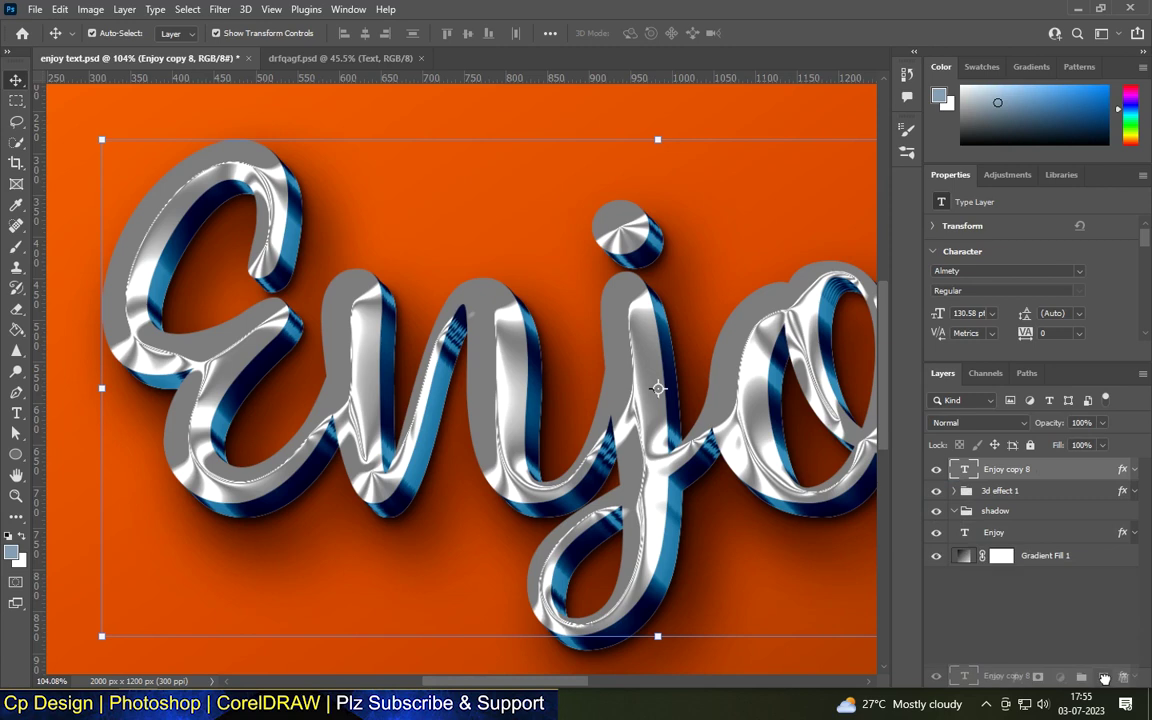
Duplicate the chrome text with a small up-left offset, repeating to create Enjoy copy 9 through 15.
key(ctrl+j)
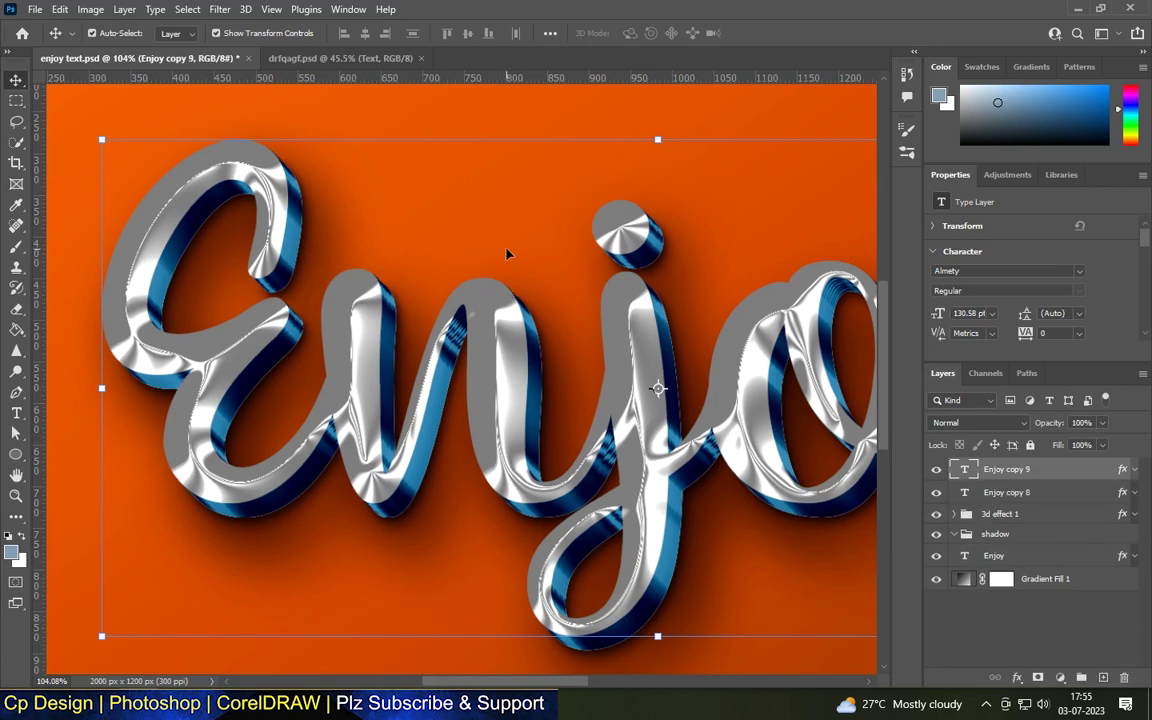
key(ctrl+t)
alt+scroll(507, 254, down, 3)
key(Left)
key(Up)
key(Return)
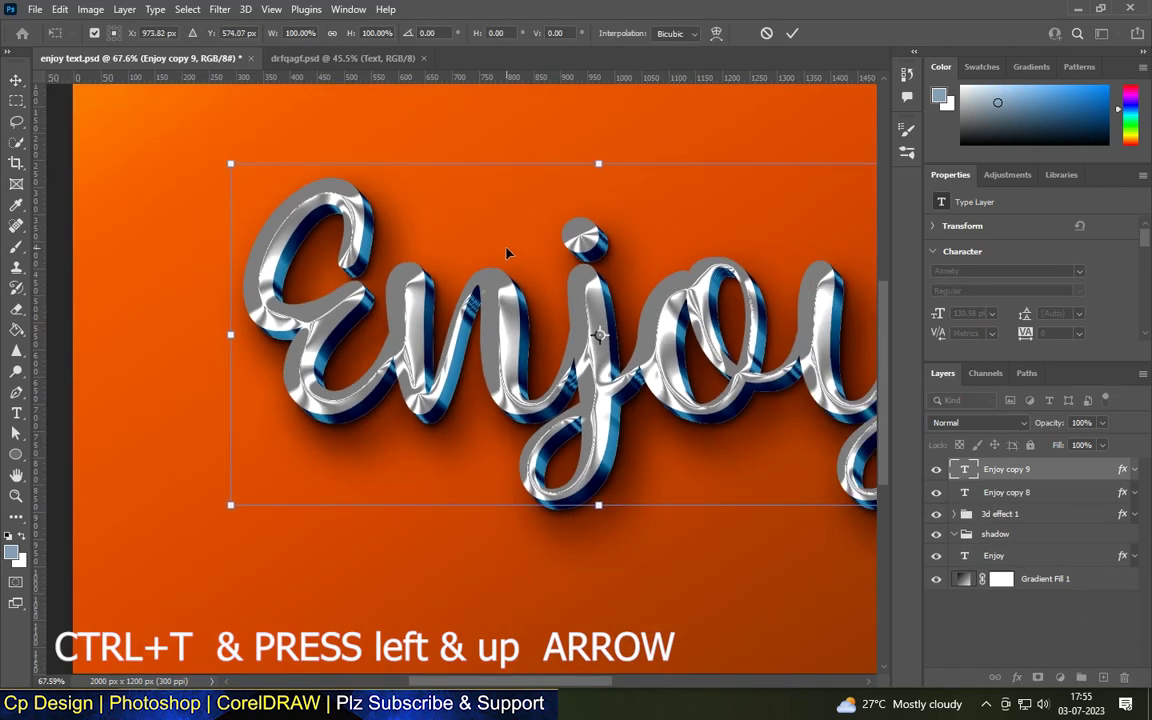
key(ctrl+j)
key(ctrl+shift+alt+t)
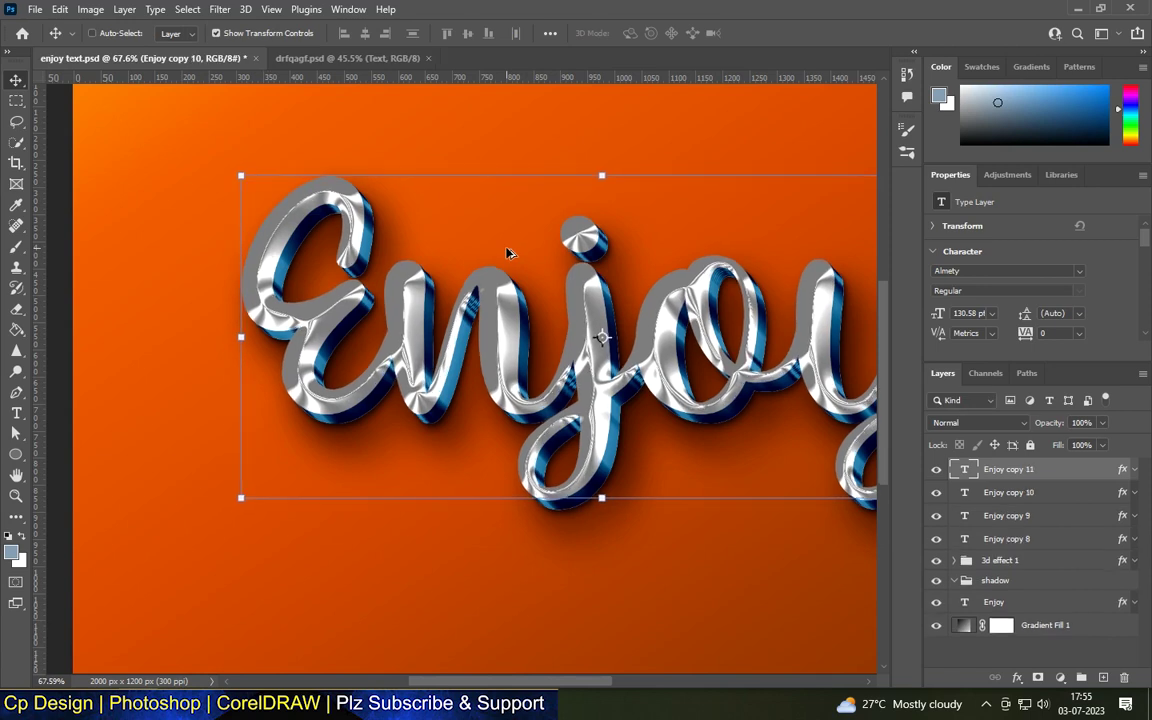
key(ctrl+shift+alt+t)
key(ctrl+shift+alt+t)
key(ctrl+shift+alt+t)
key(ctrl+shift+alt+t)
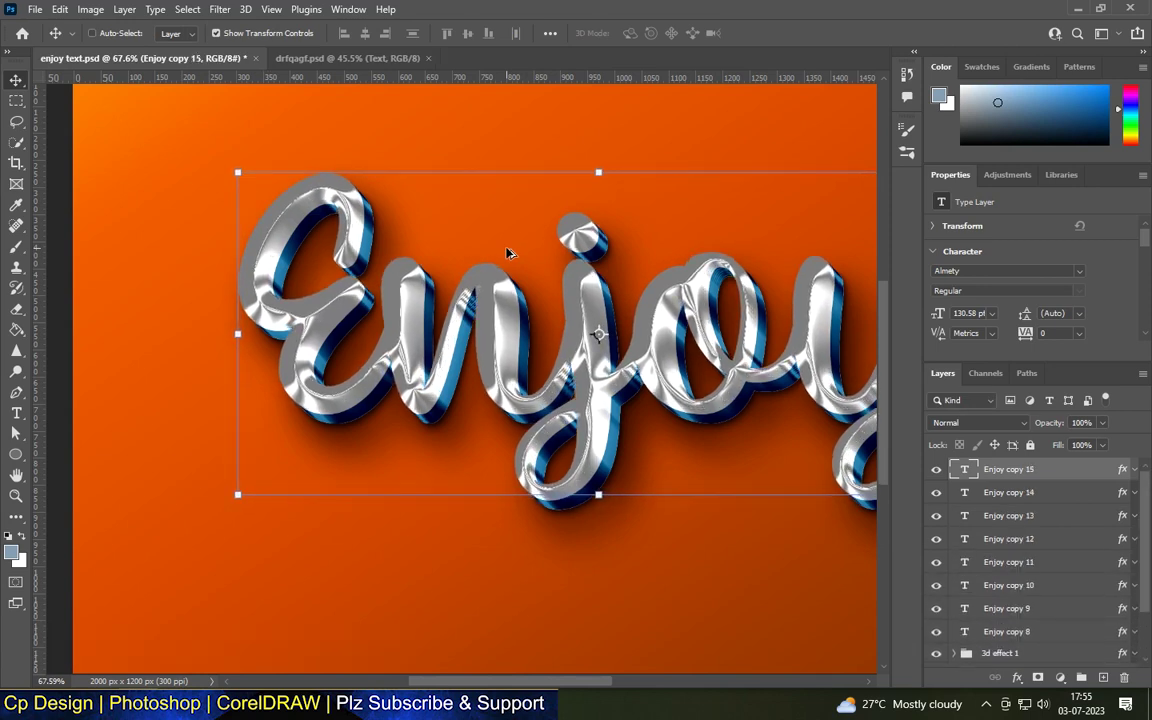
scroll(1053, 538, down, 1)
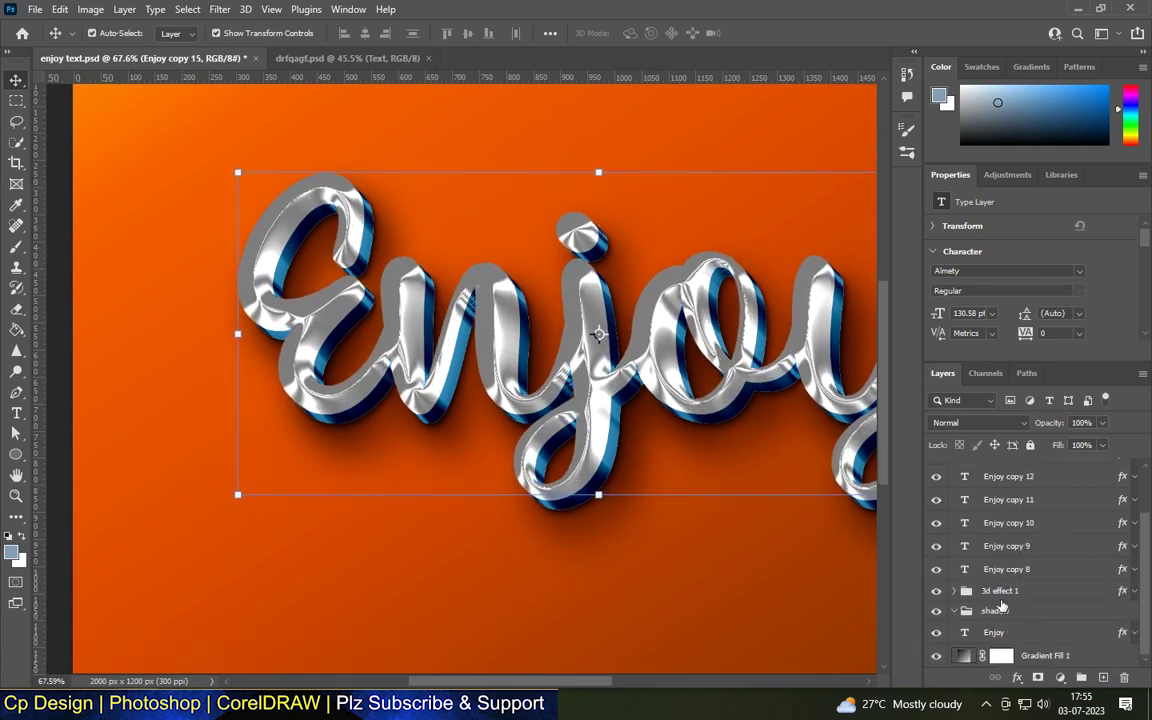
Expand the 3d effect 1 group and select Enjoy copy 14 down to Enjoy copy 8.
click(955, 607)
scroll(1020, 612, down, 2)
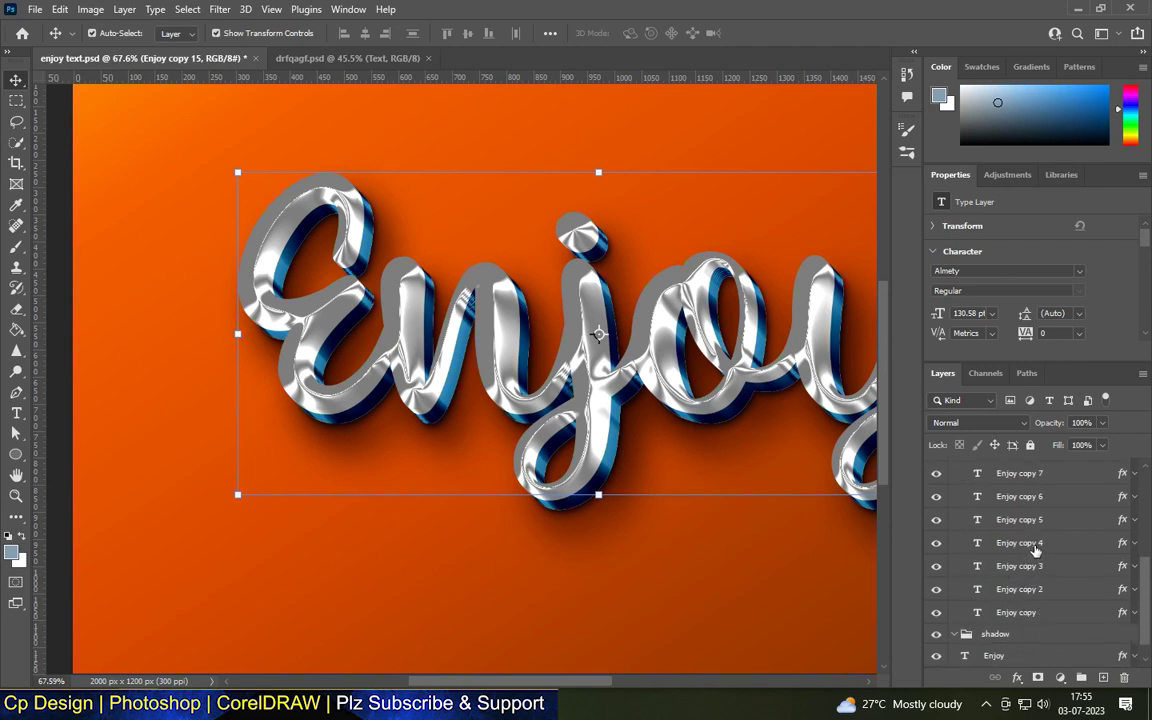
scroll(970, 490, up, 5)
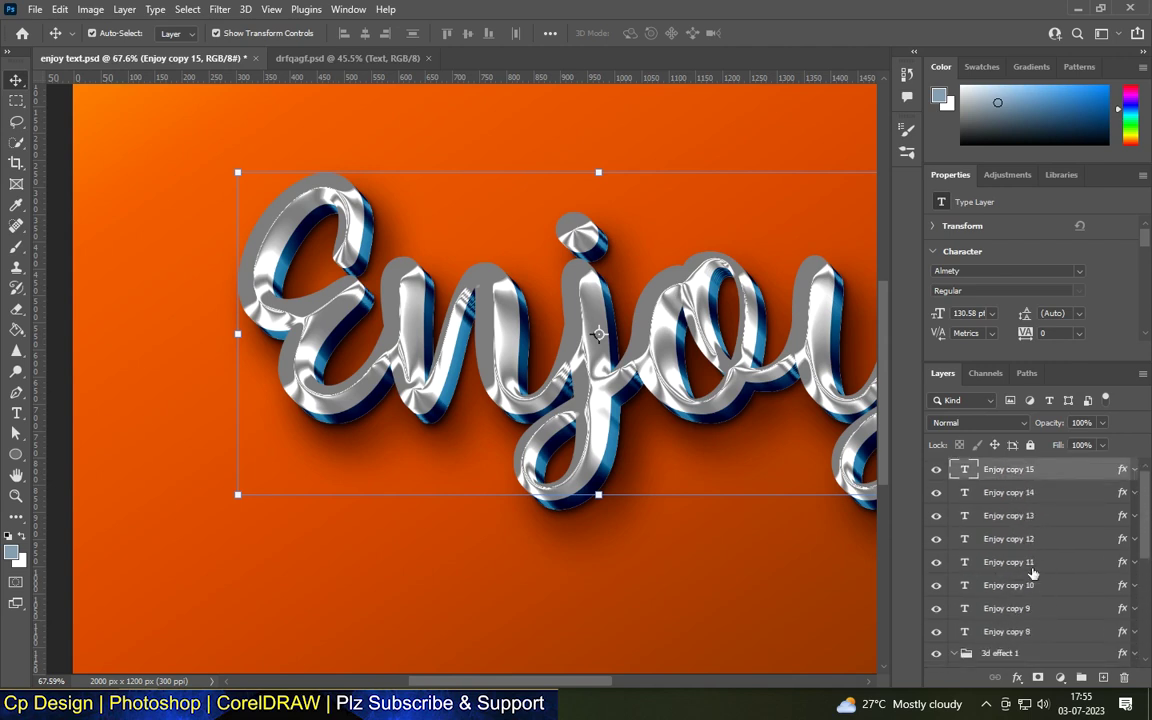
click(1030, 494)
shift+click(1038, 632)
Group Enjoy copy 8–14 and name the new group '3D layer 2'.
right_click(944, 575)
key(Escape)
key(ctrl+g)
text(3D la)
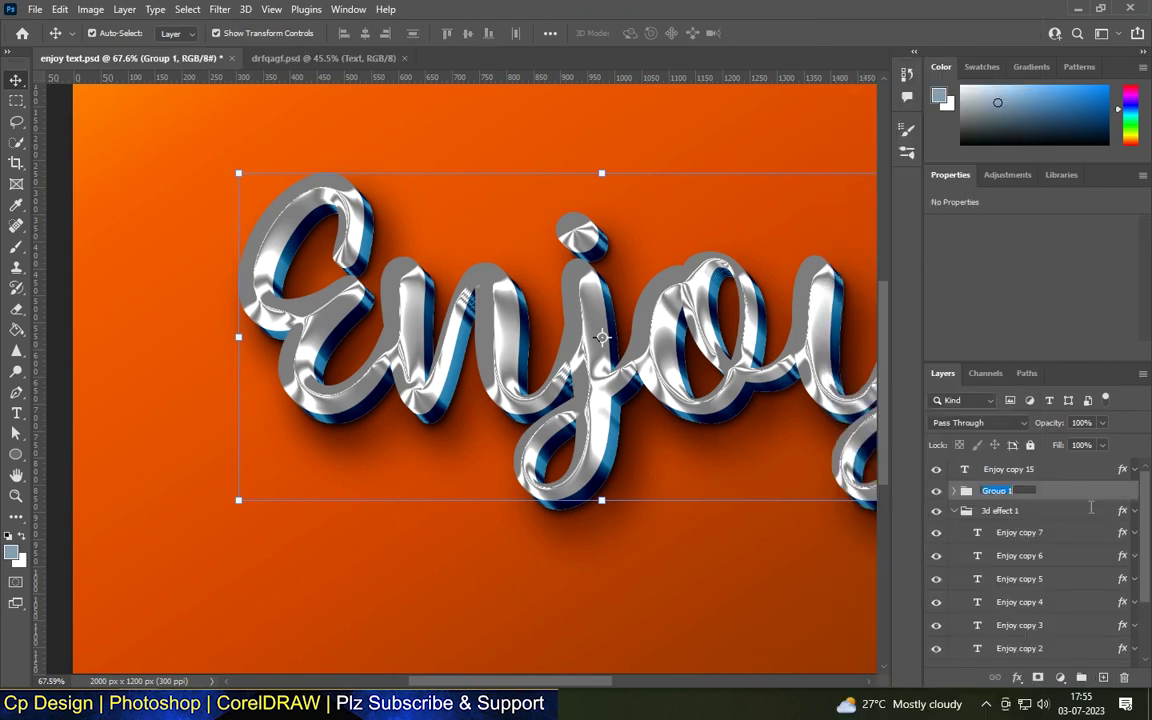
text(yer)
key(Return)
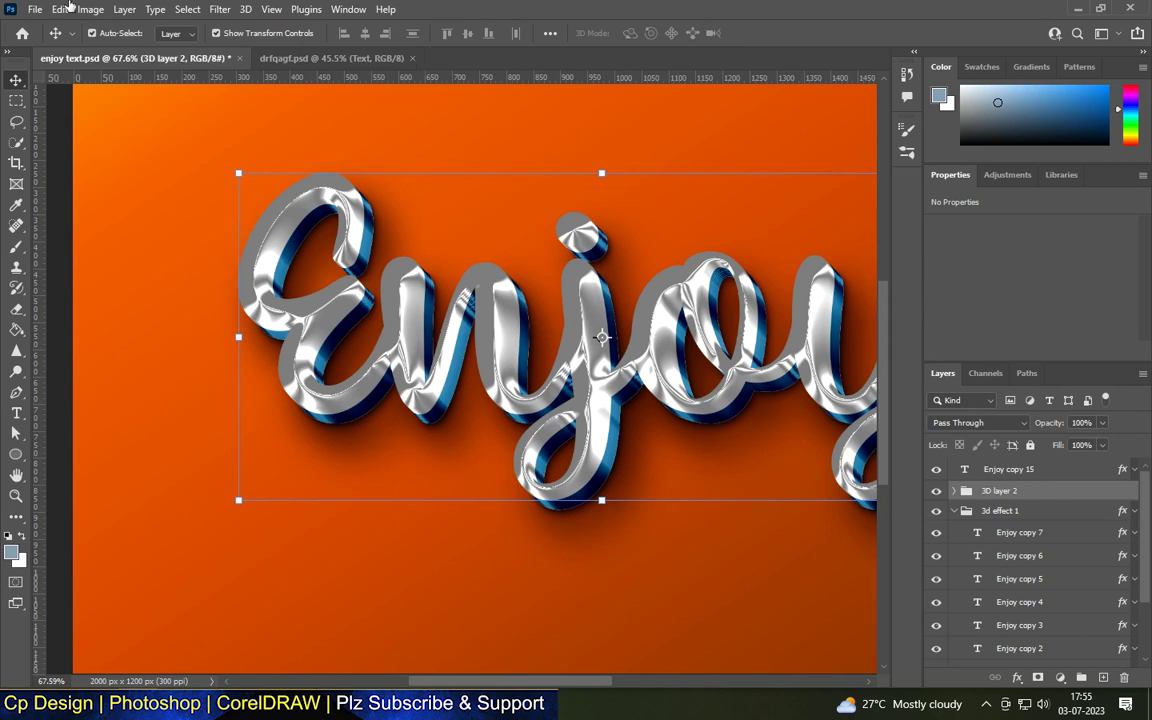
scroll(475, 380, down, 3)
click(455, 477)
scroll(487, 282, up, 1)
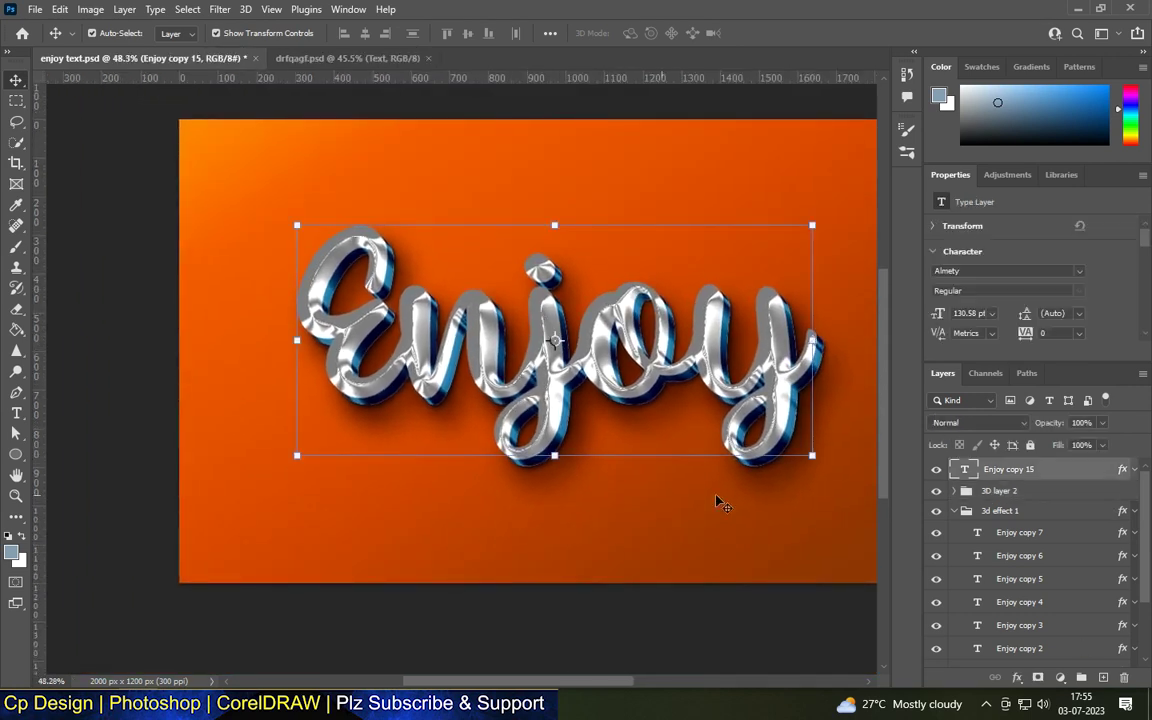
double_click(1000, 490)
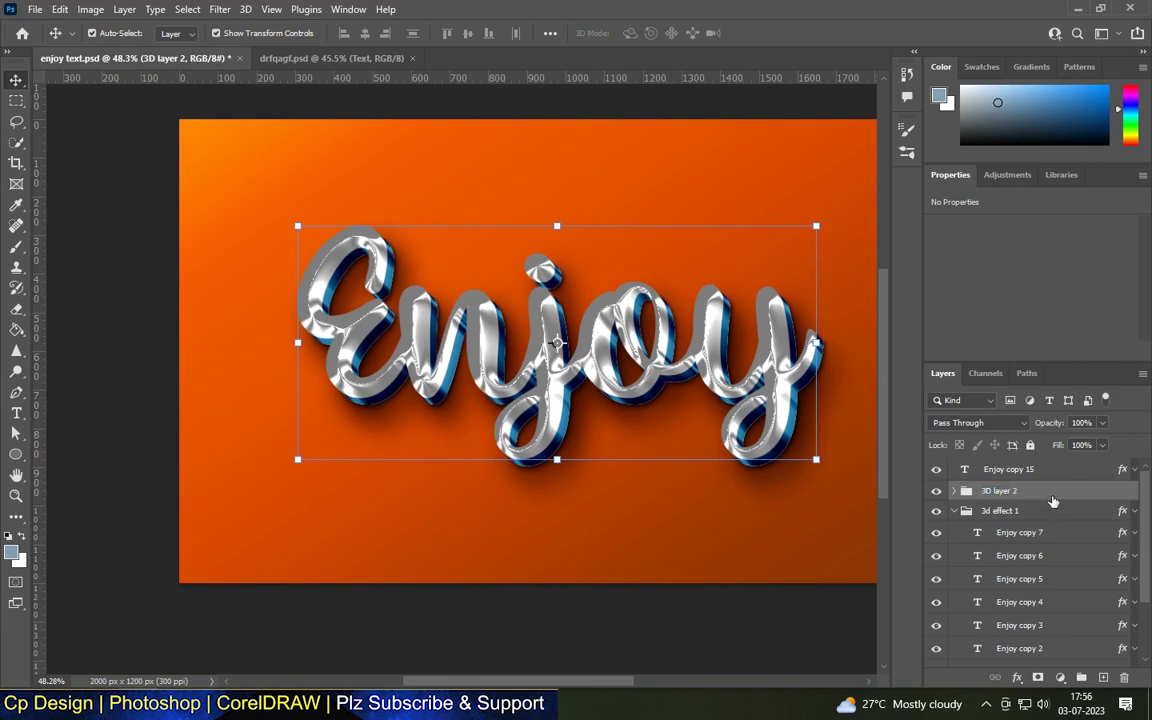
double_click(1050, 490)
Add a #54fafc cyan Screen Inner Glow at 40% opacity, 15 px size, and enable Color Overlay.
click(563, 324)
drag(603, 155, 551, 122)
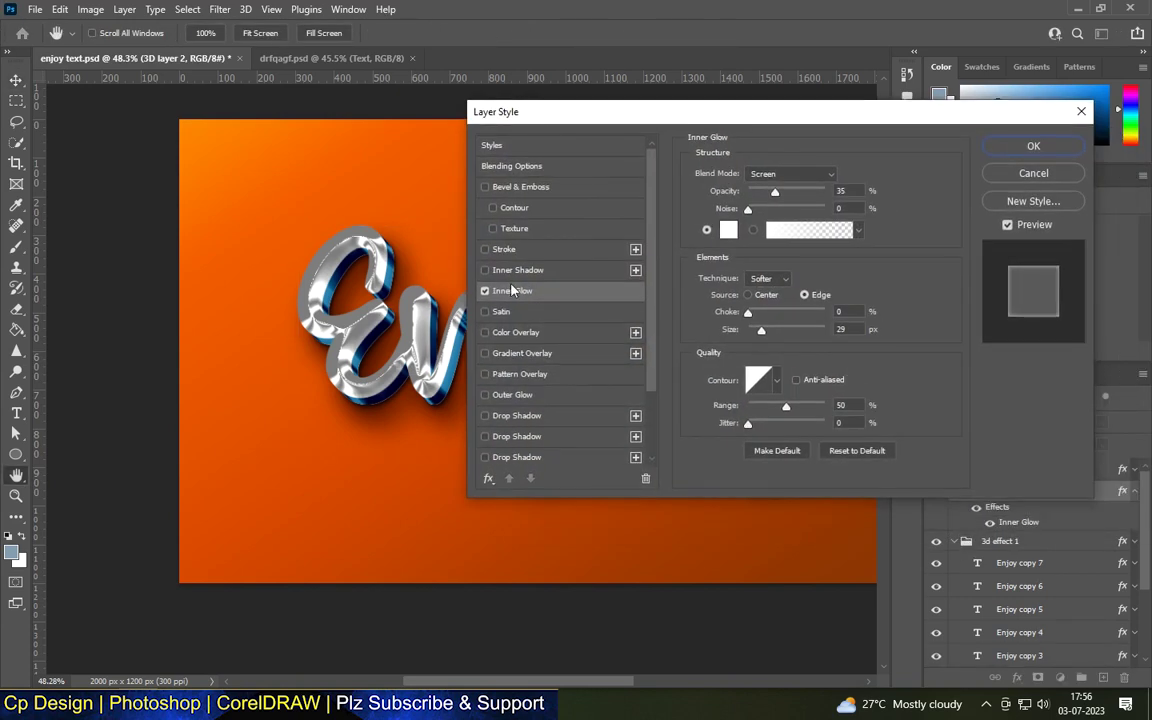
click(728, 229)
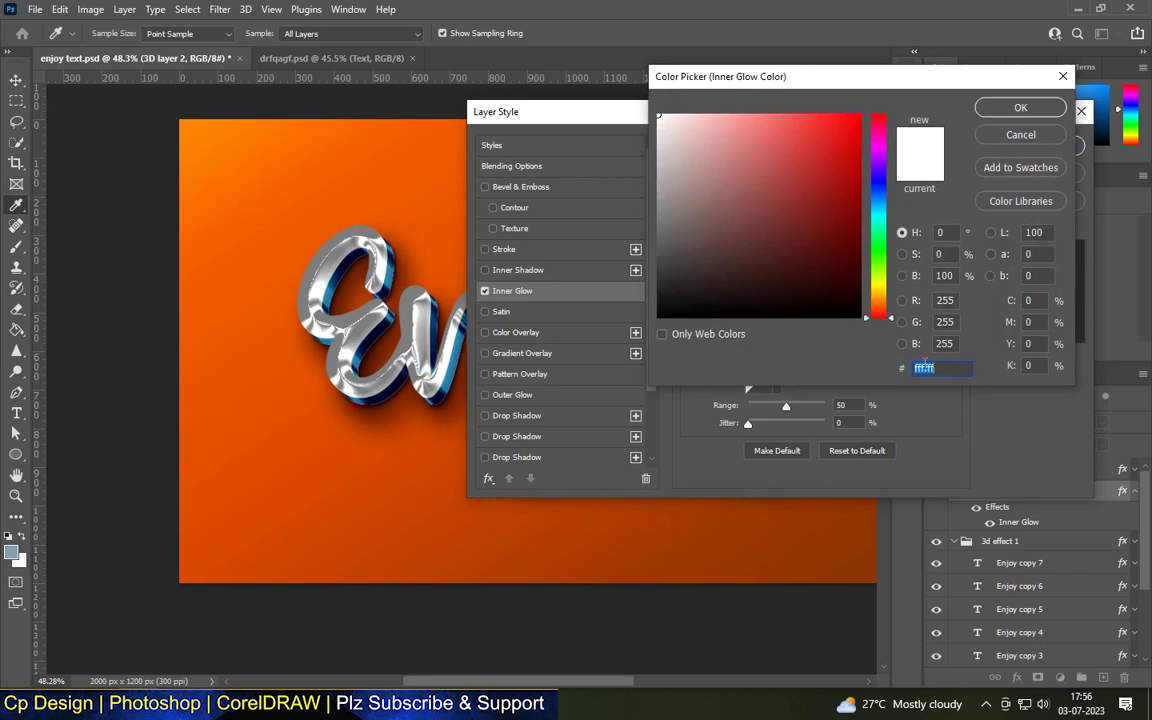
text(54)
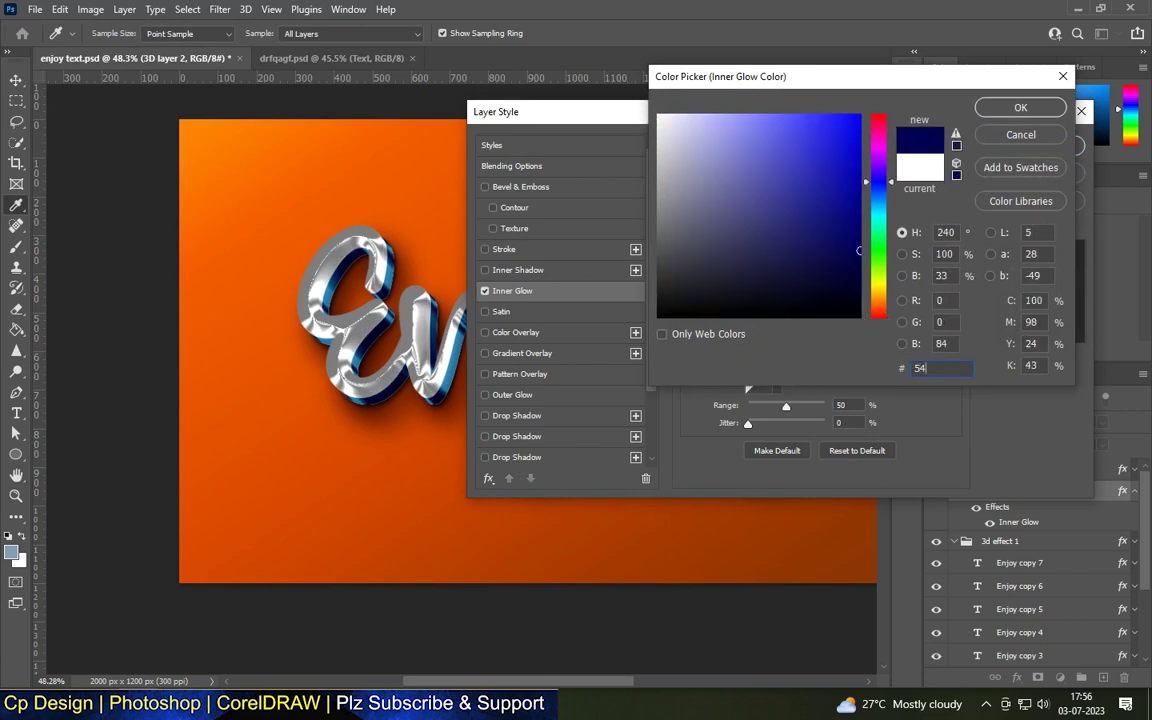
text(fafc)
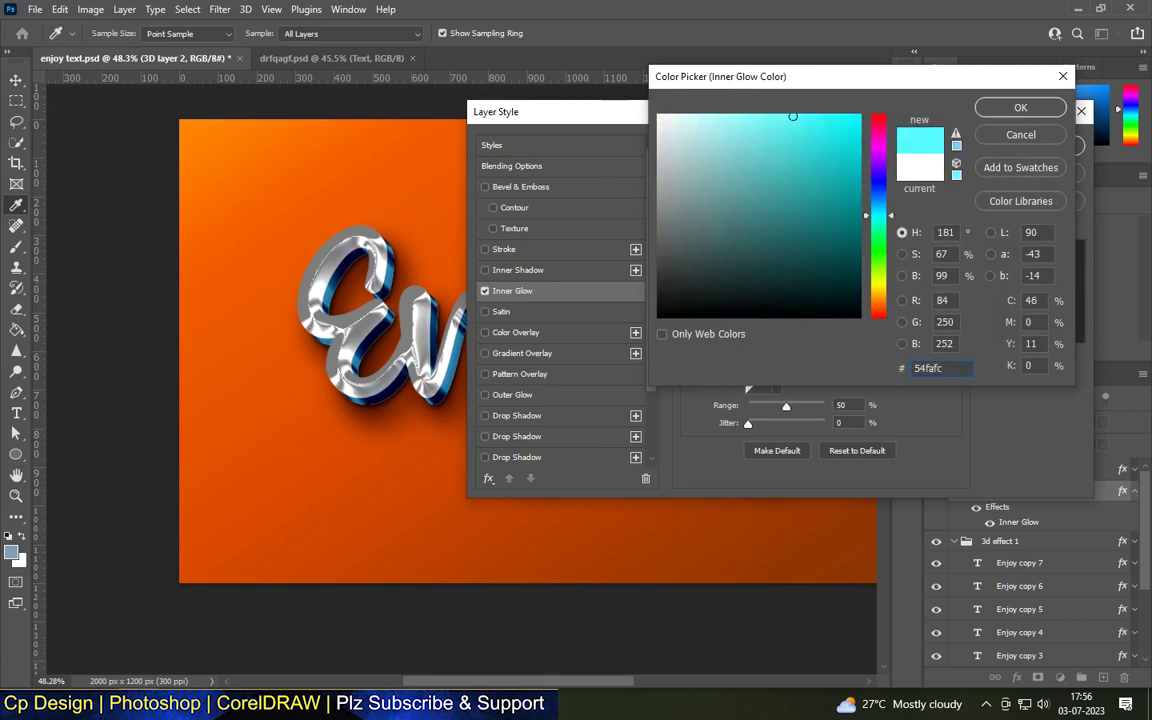
click(1020, 108)
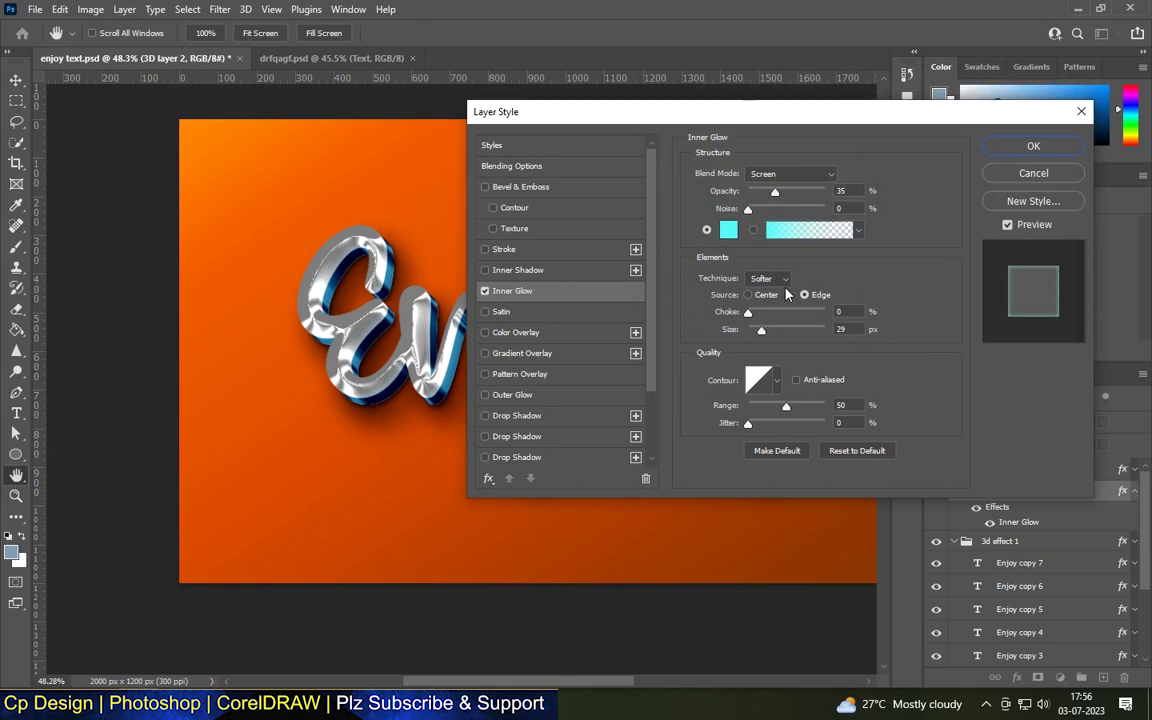
click(790, 174)
click(760, 210)
drag(720, 191, 726, 191)
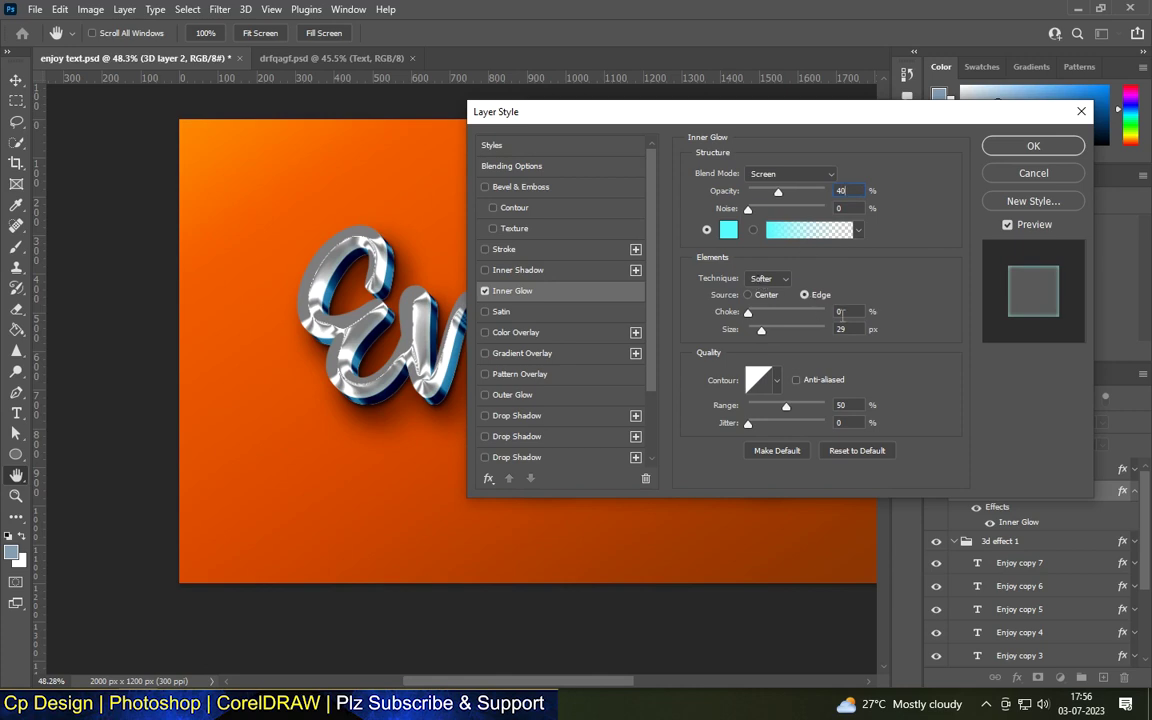
double_click(845, 329)
text(15)
click(486, 333)
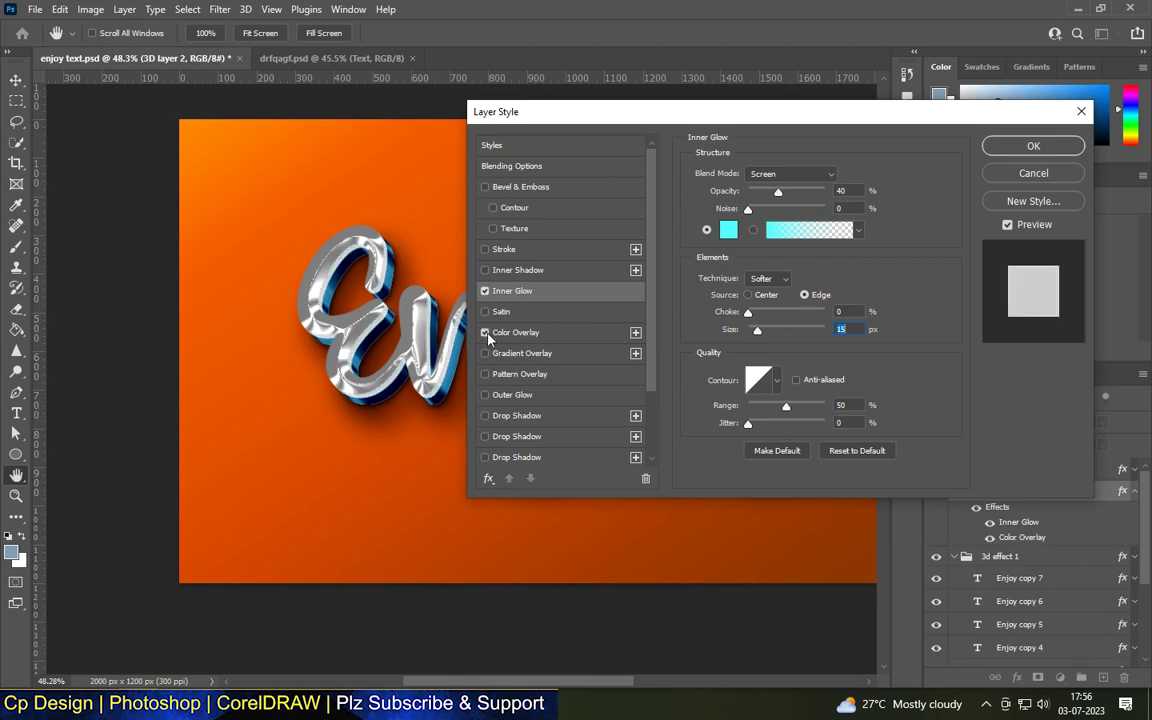
click(522, 333)
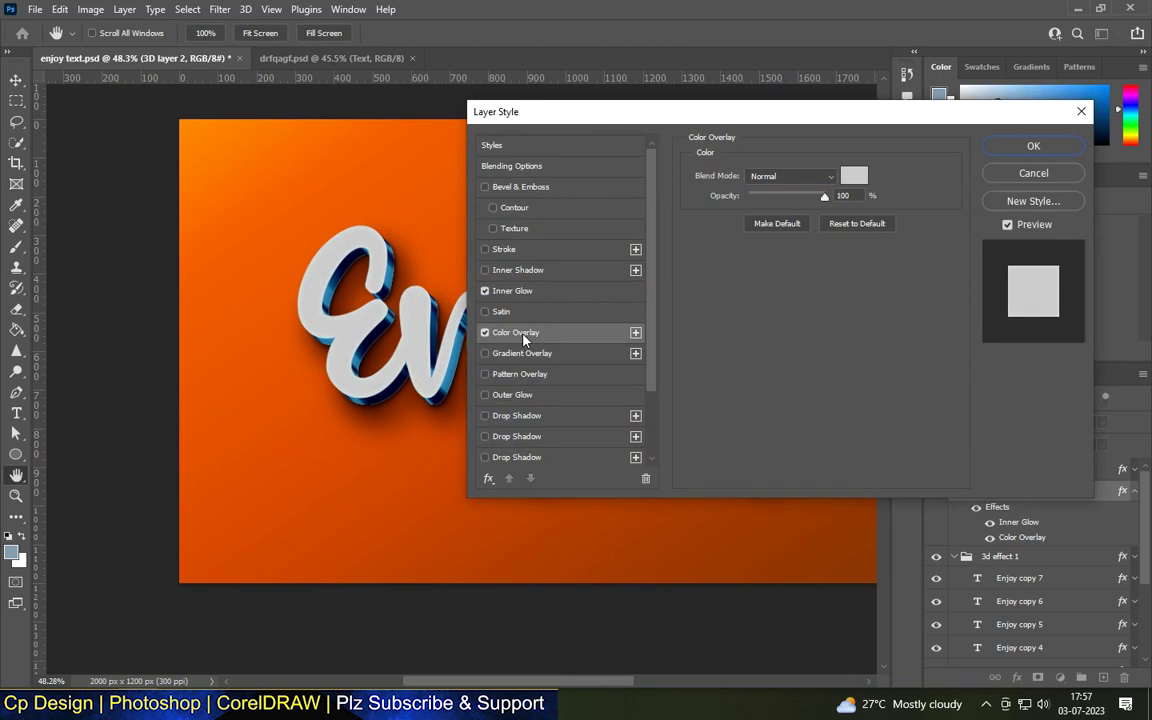
Set 3D layer 2's Color Overlay to #55d9ed in Linear Burn and apply the style.
click(853, 176)
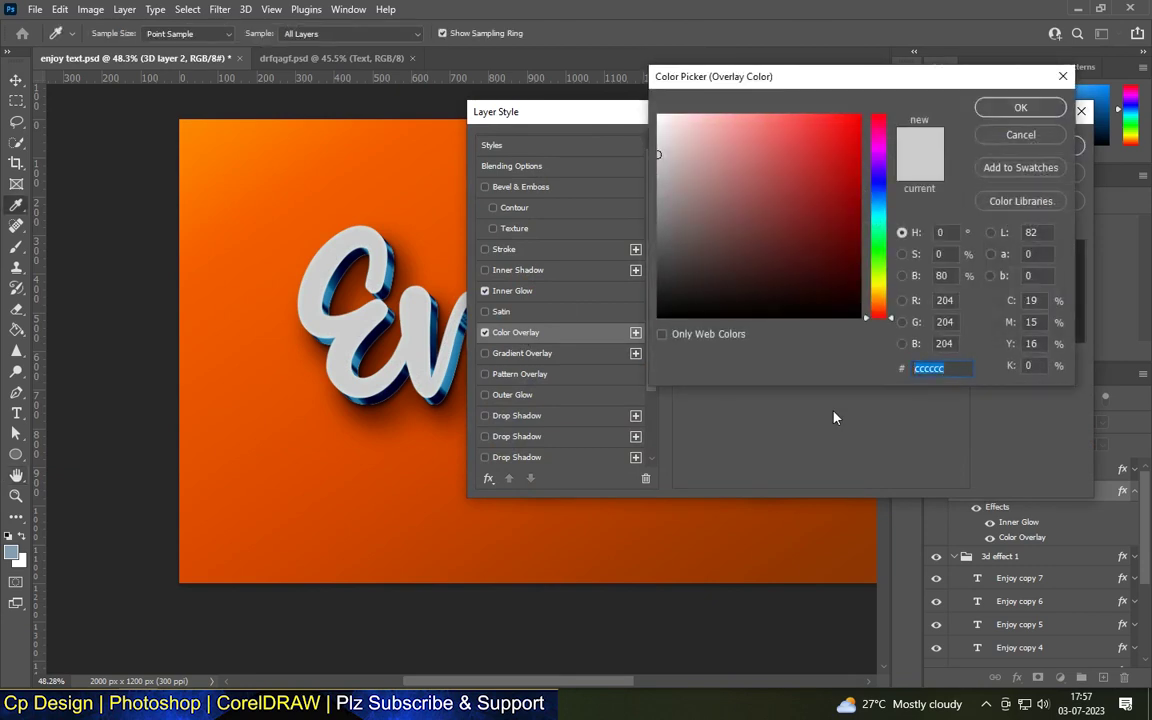
text(55d9e)
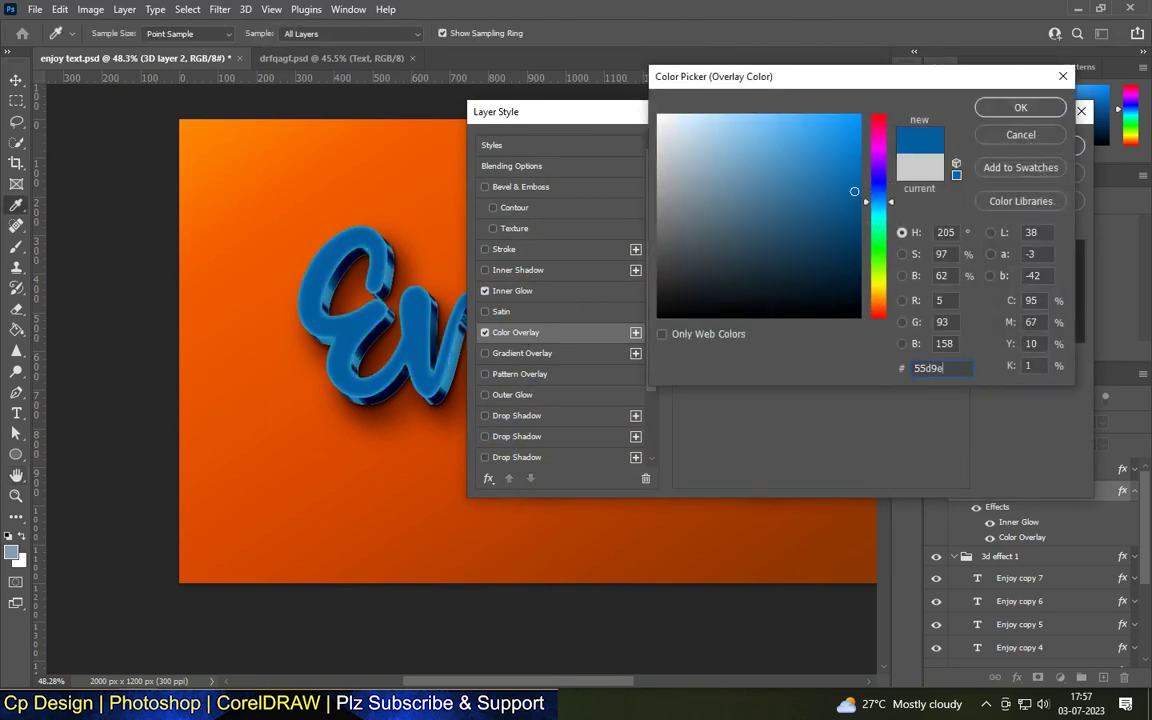
text(d)
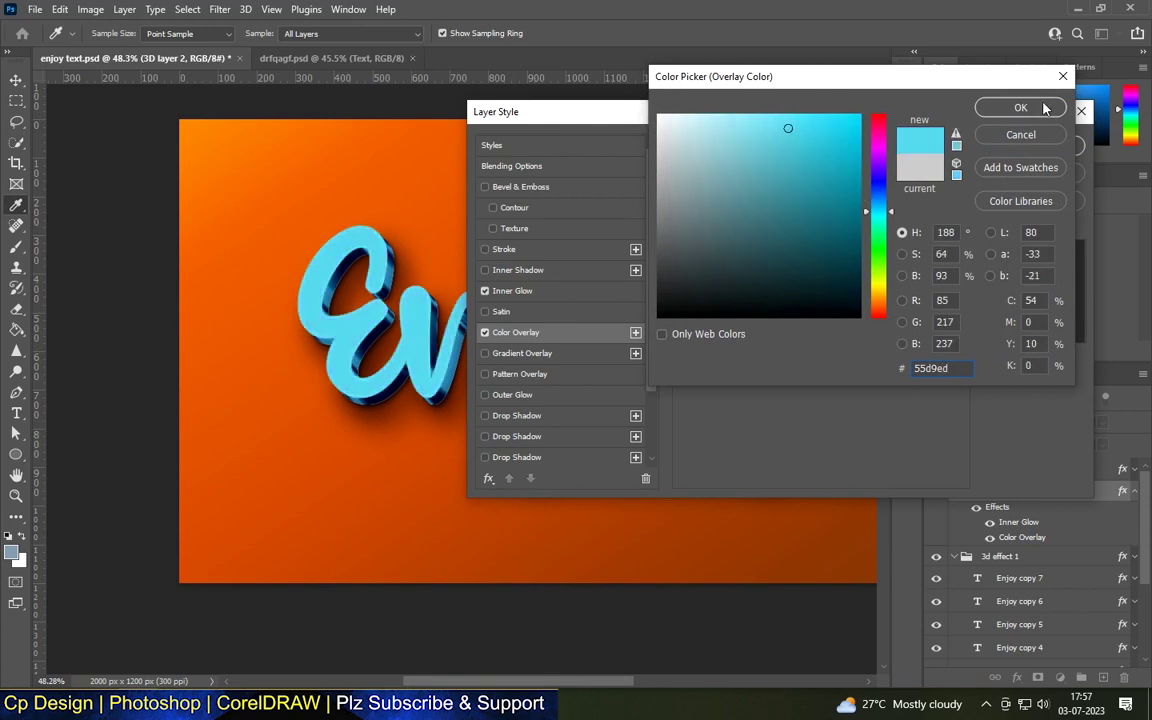
click(1020, 107)
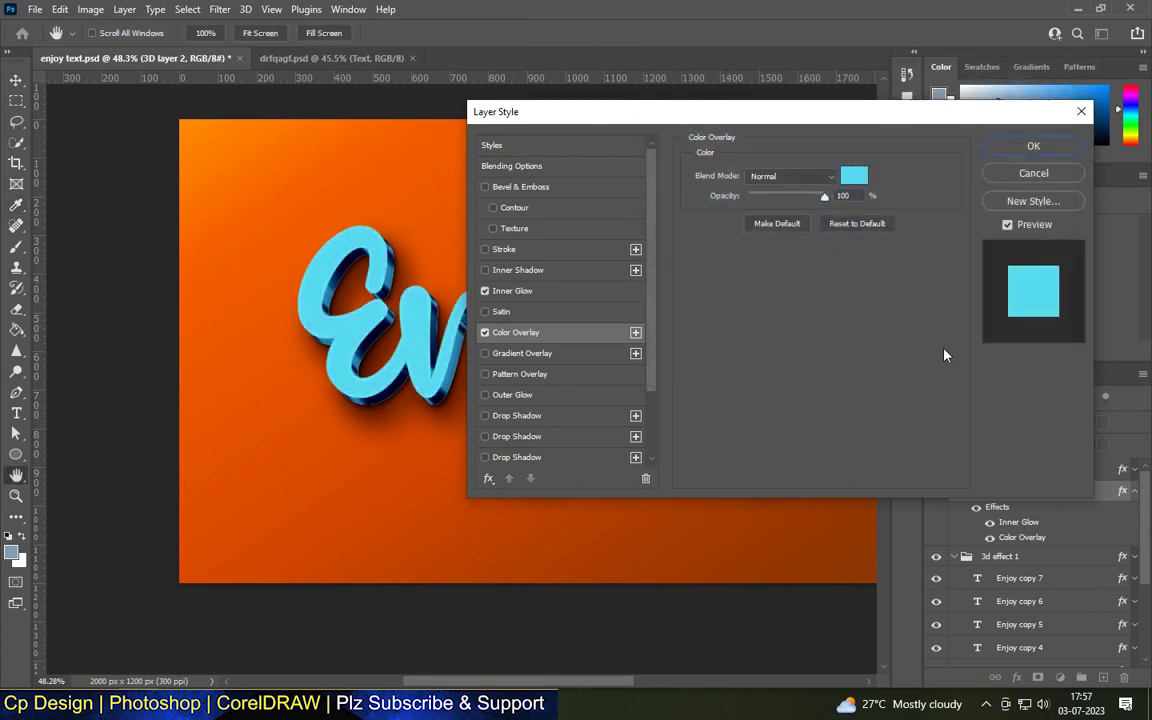
click(822, 177)
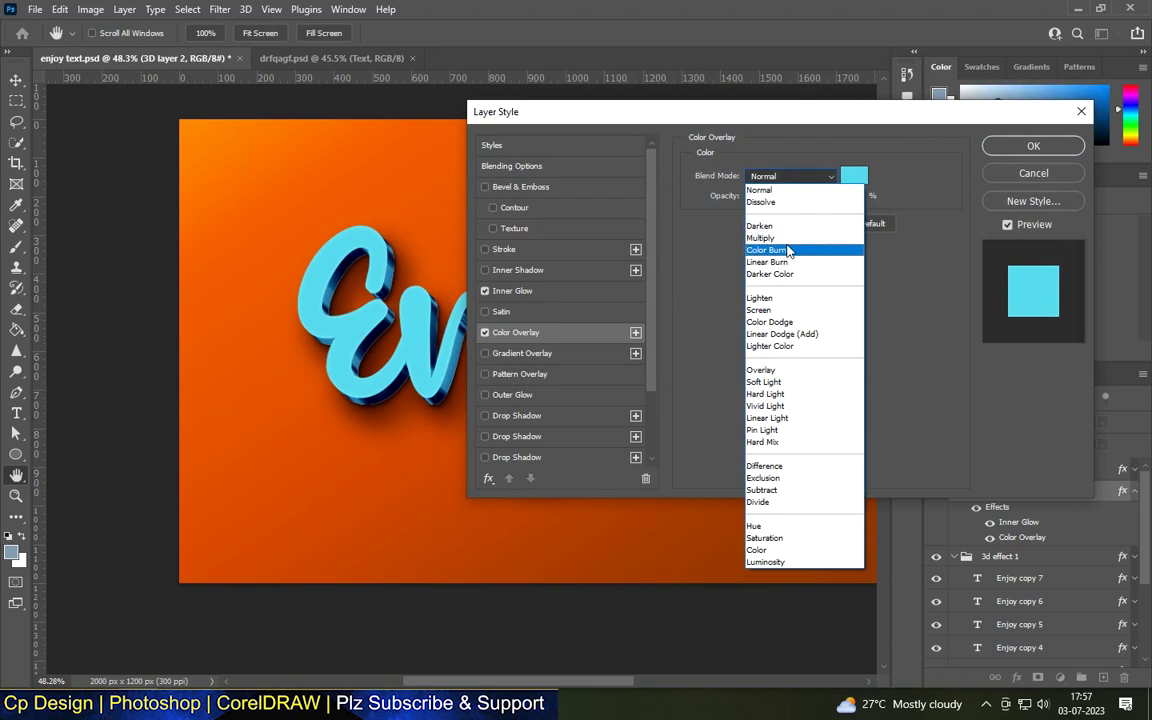
click(767, 262)
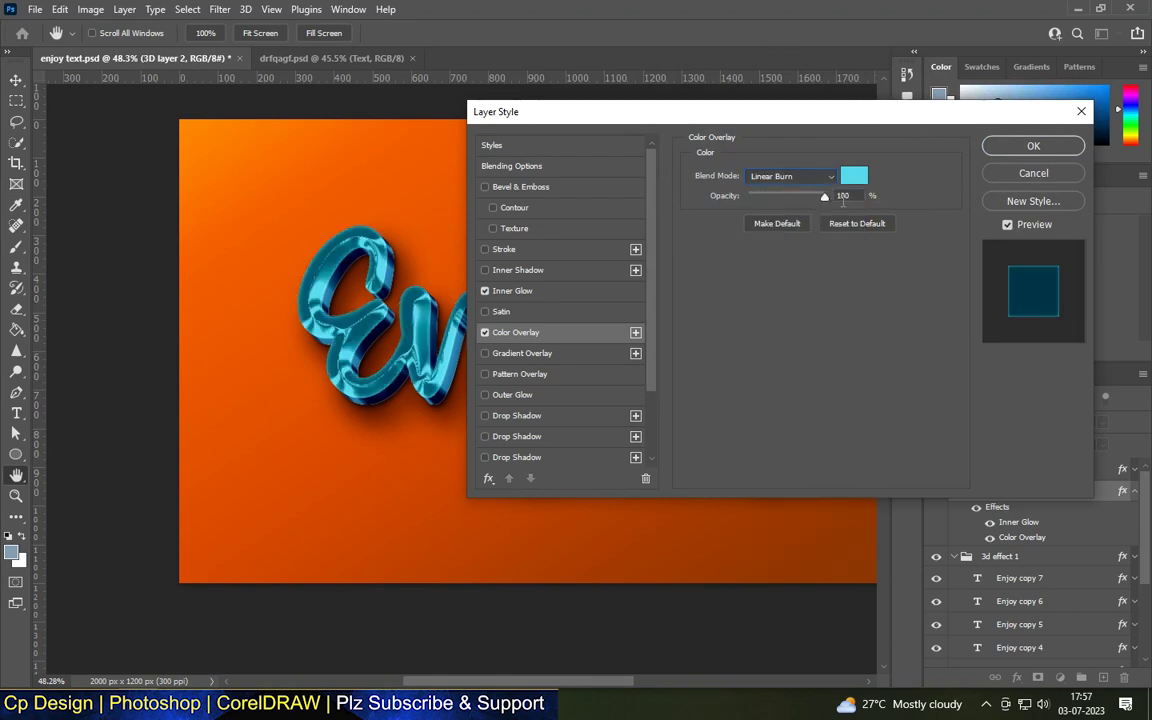
click(1031, 146)
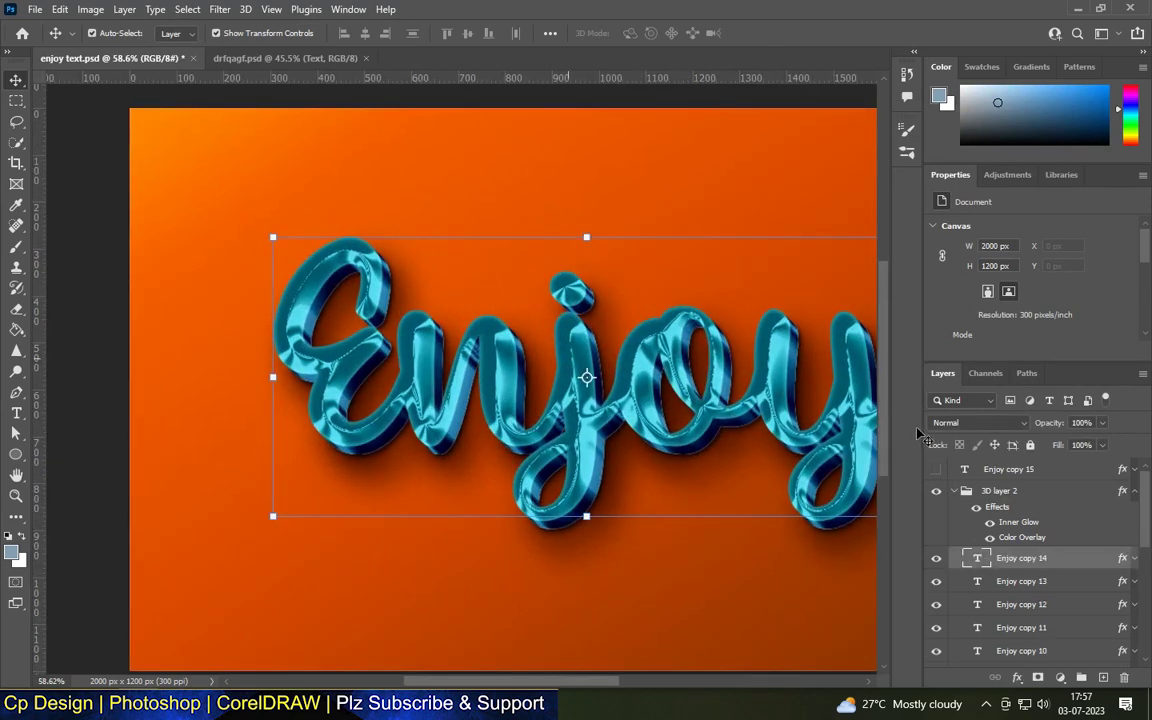
Show Enjoy copy 15, collapse the 3D layer 2 and 3d effect 1 groups, then open its Layer Style.
click(936, 469)
scroll(600, 240, down, 2)
scroll(640, 400, down, 1)
scroll(660, 295, up, 2)
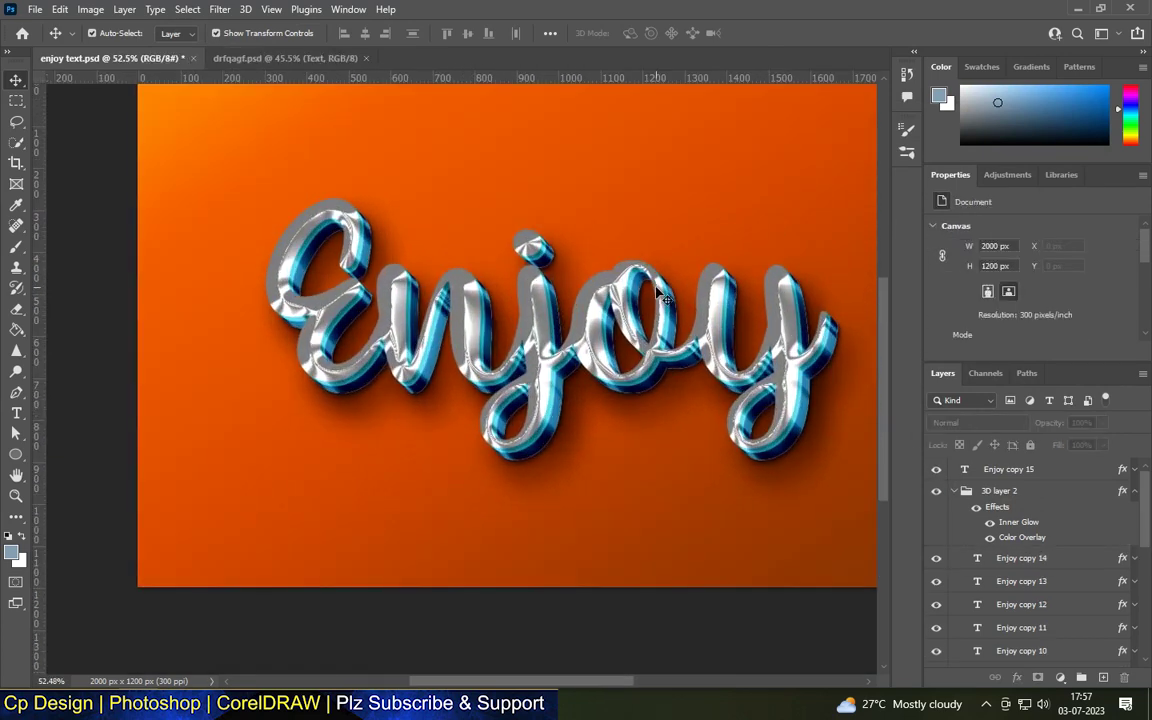
scroll(600, 262, up, 1)
scroll(591, 252, down, 2)
scroll(575, 285, up, 1)
click(552, 314)
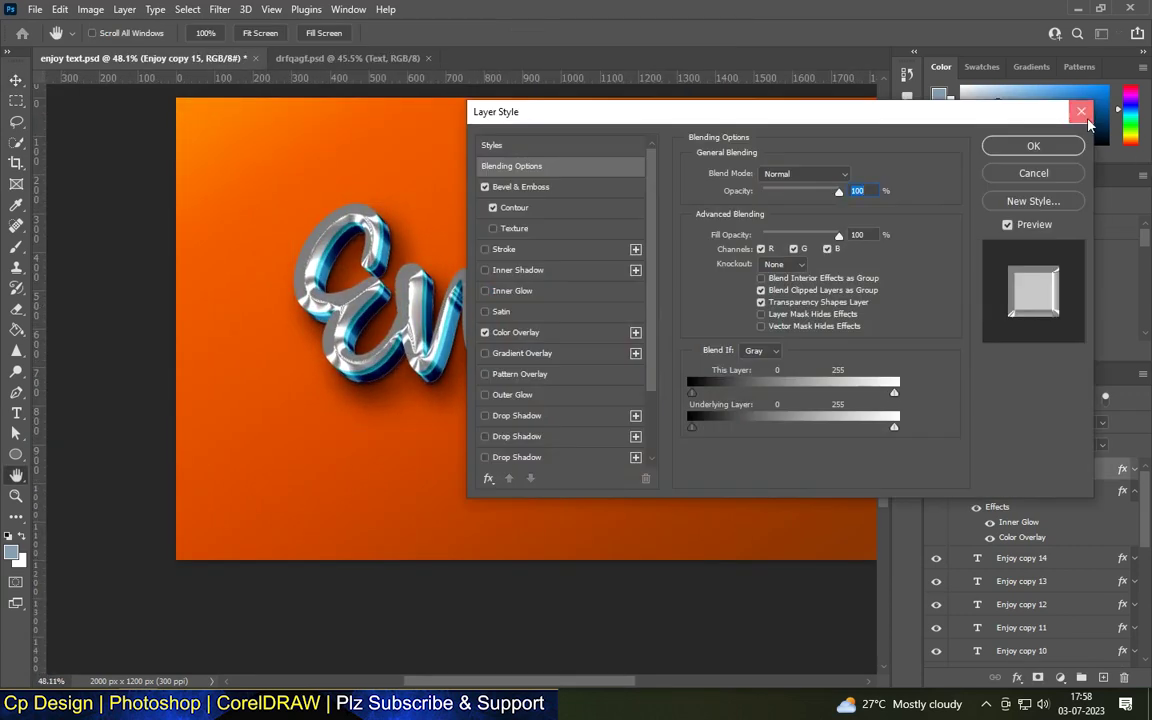
click(954, 491)
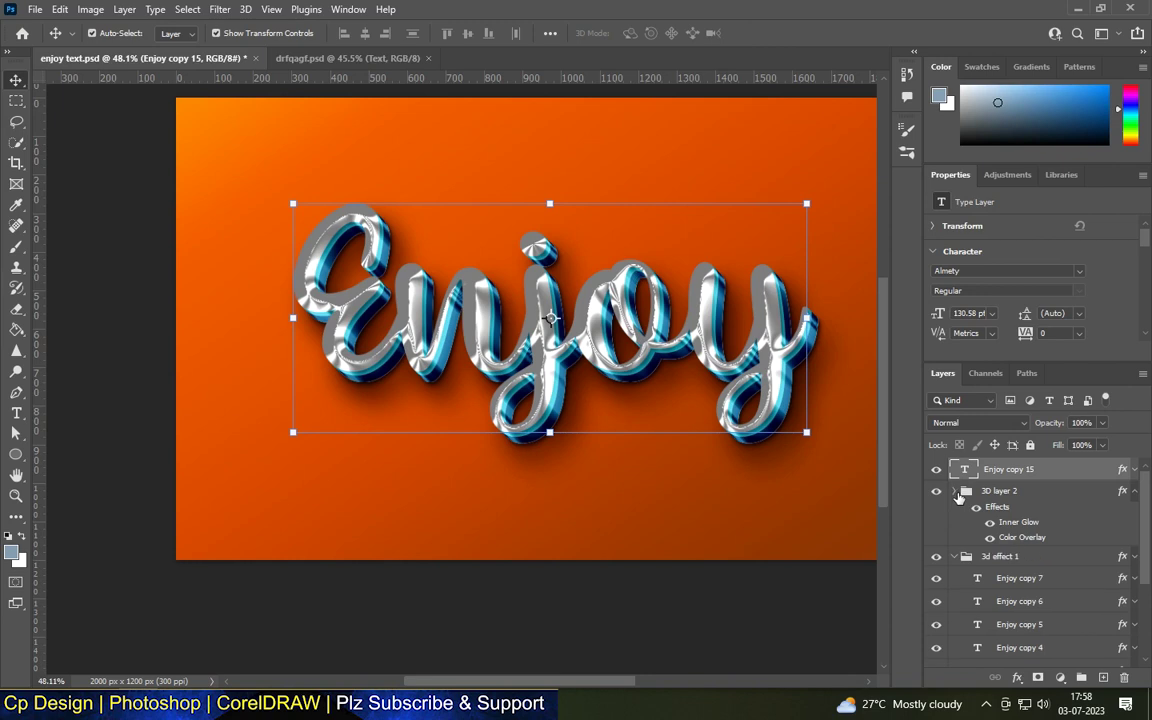
click(1134, 491)
click(954, 511)
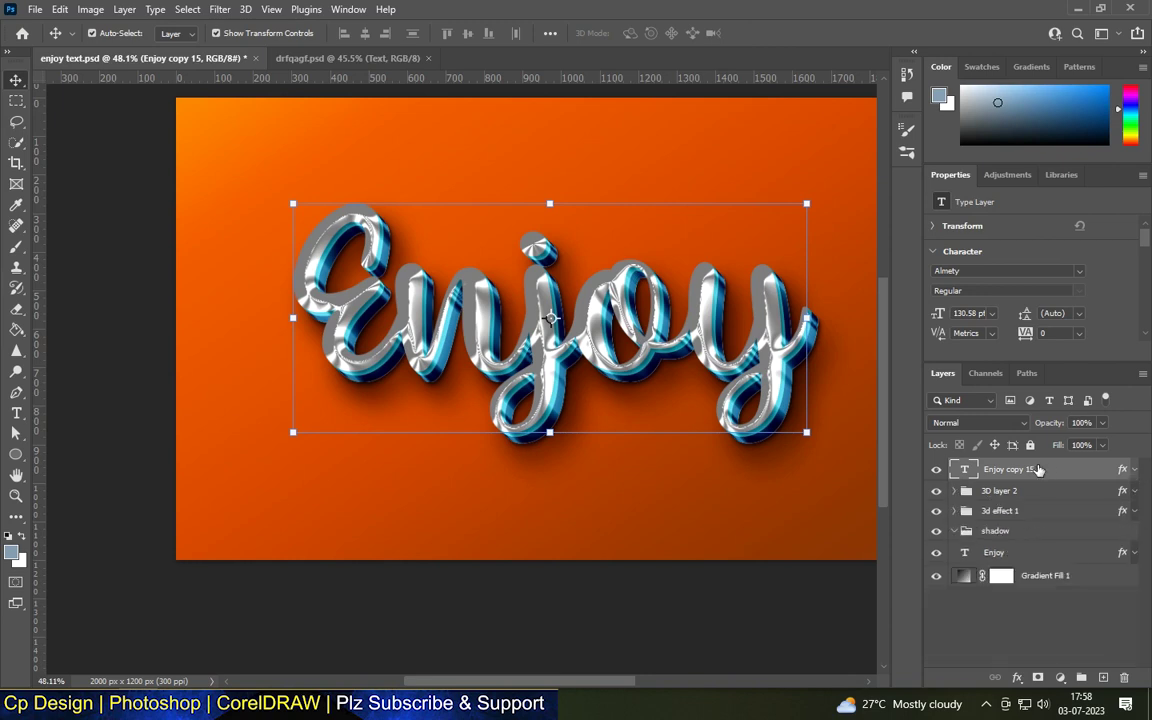
double_click(1085, 470)
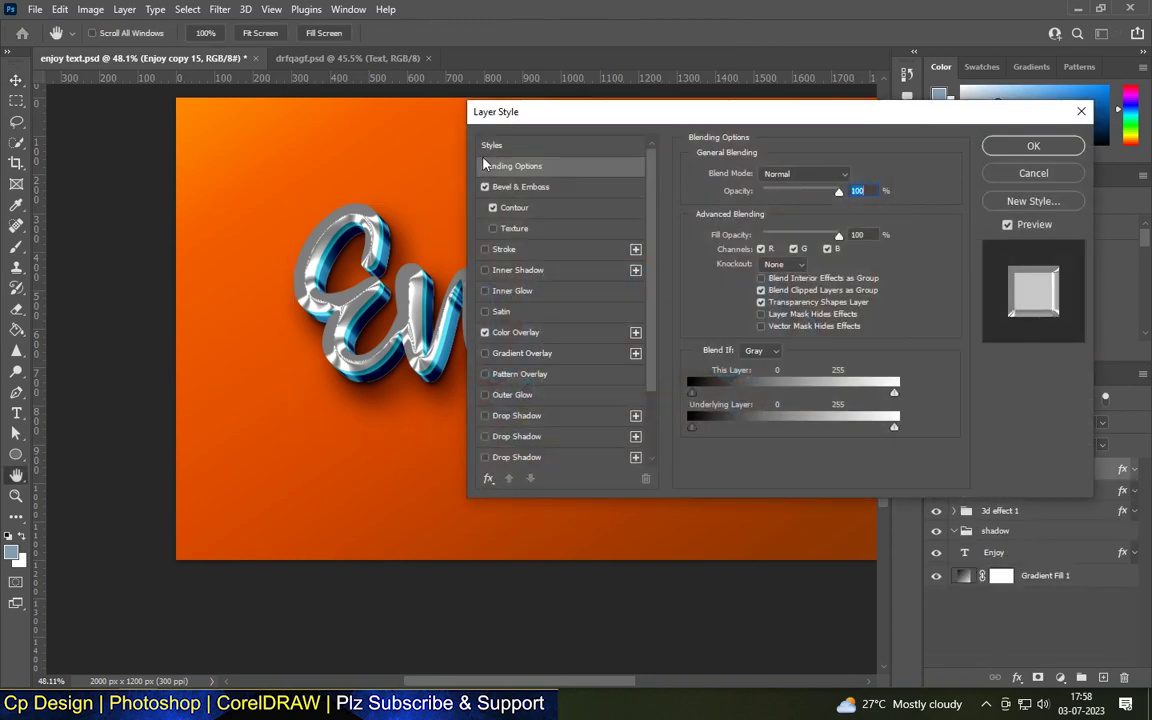
Remove Enjoy copy 15's bevel, give it a #da7741 orange Color Overlay, and duplicate the layer.
click(493, 208)
click(562, 340)
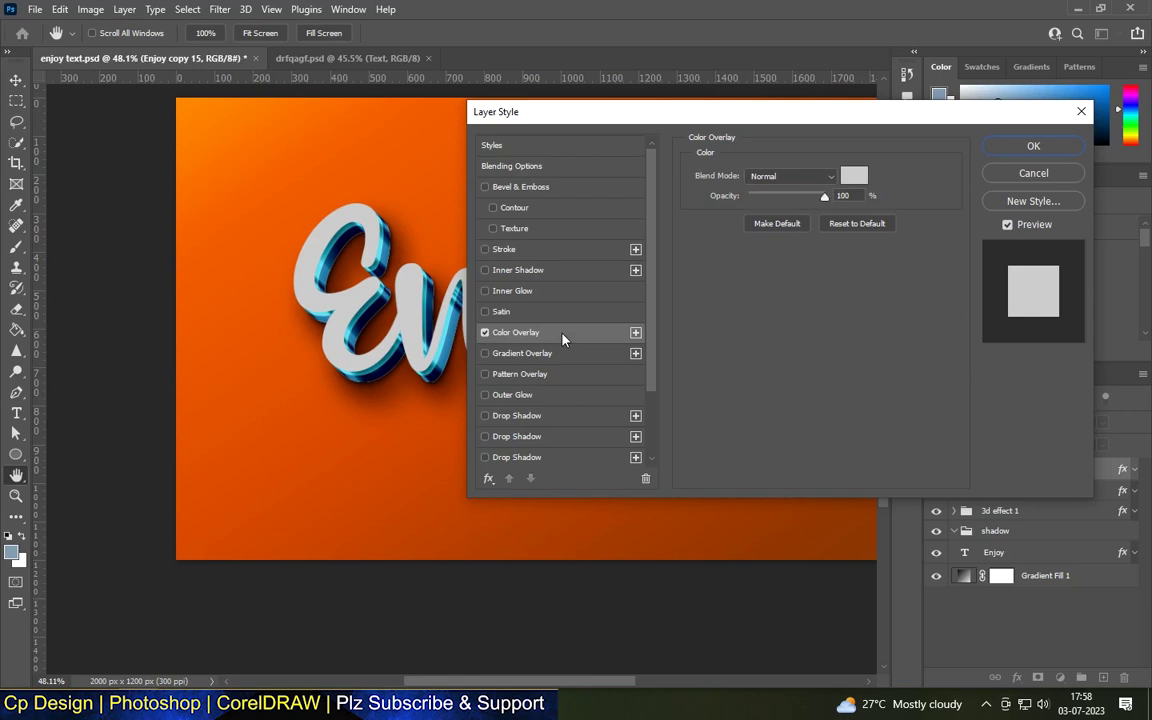
click(854, 176)
text(da7741)
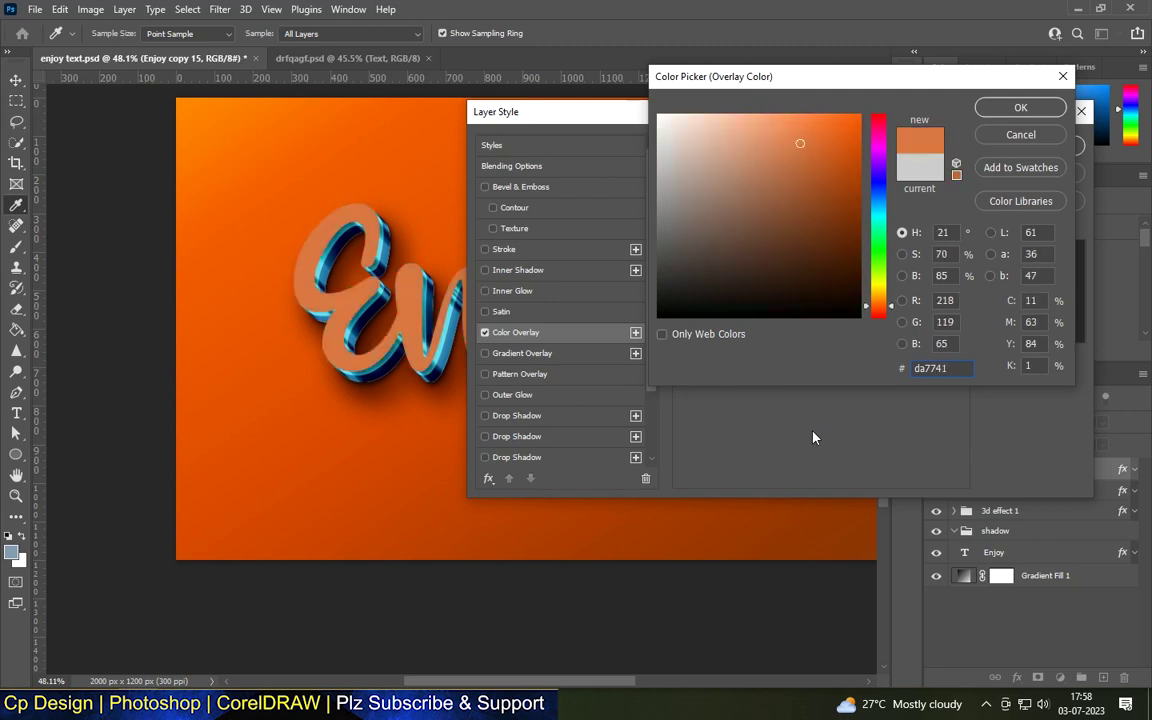
click(1020, 107)
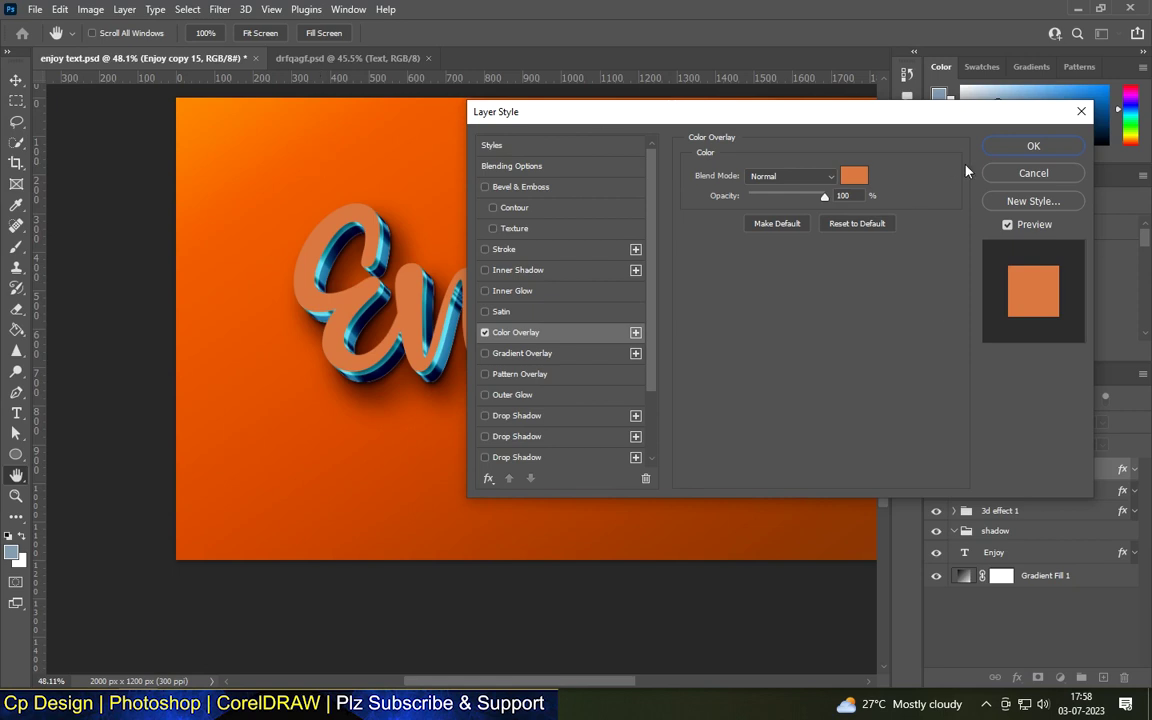
click(1000, 146)
key(v)
drag(1005, 469, 1110, 676)
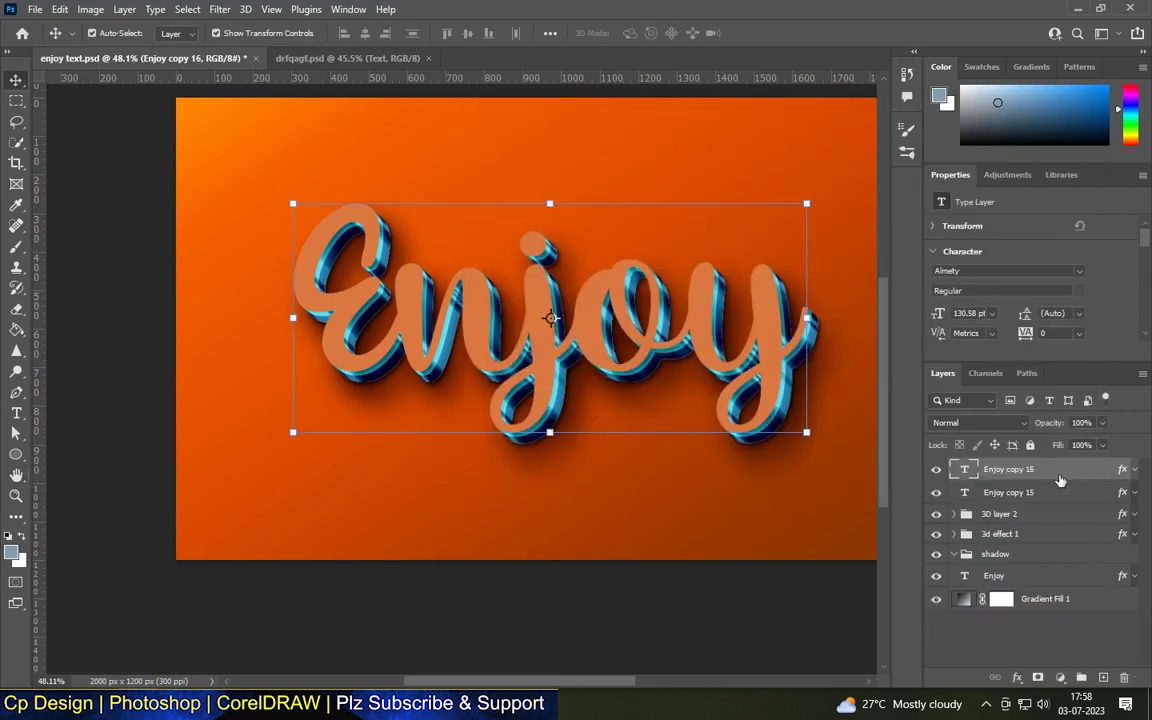
Enable Bevel & Emboss on Enjoy copy 16 with a peach highlight colour.
double_click(1100, 469)
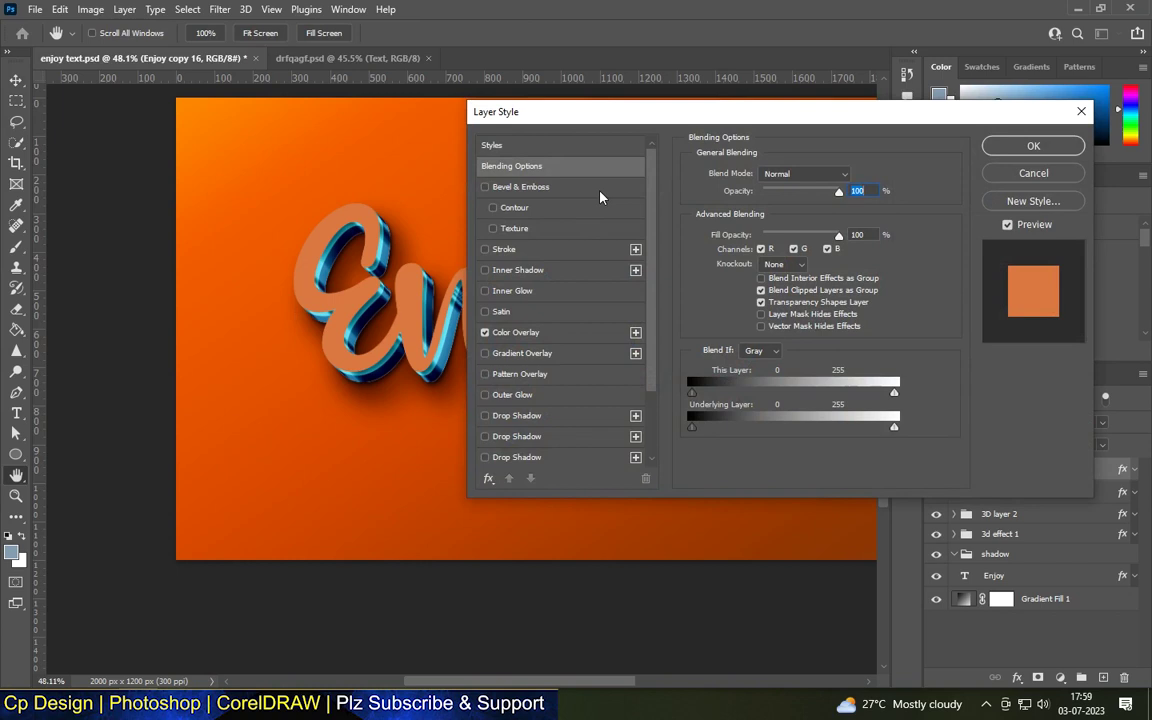
click(520, 187)
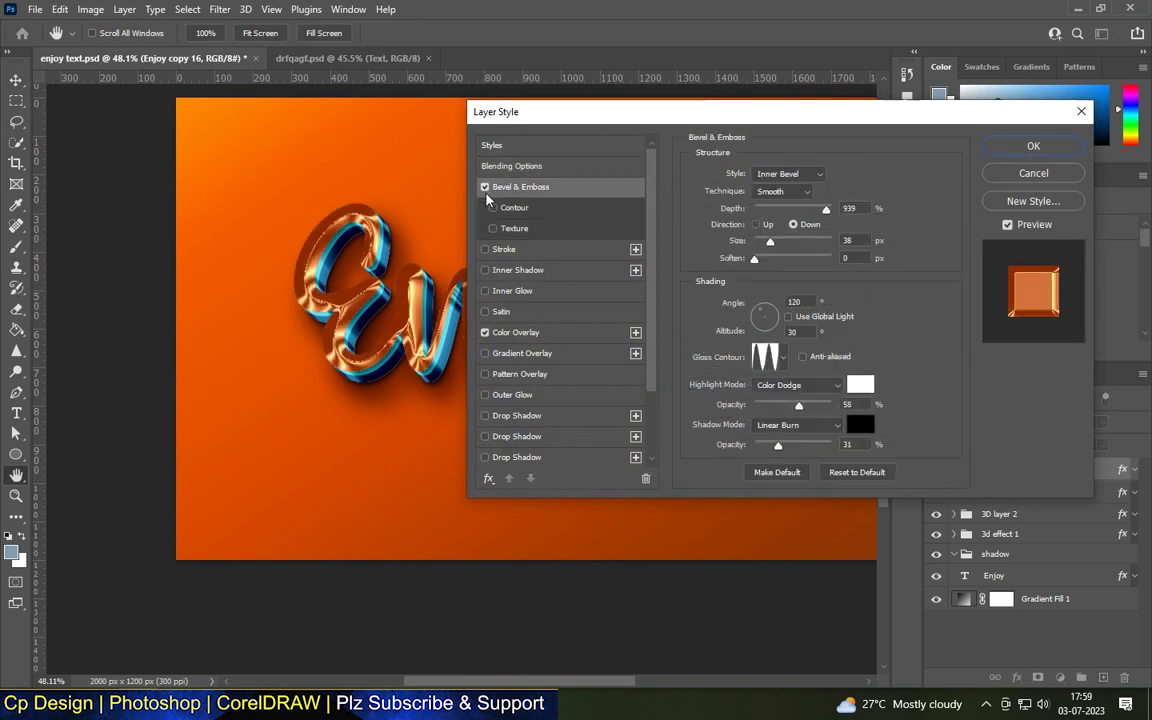
click(862, 384)
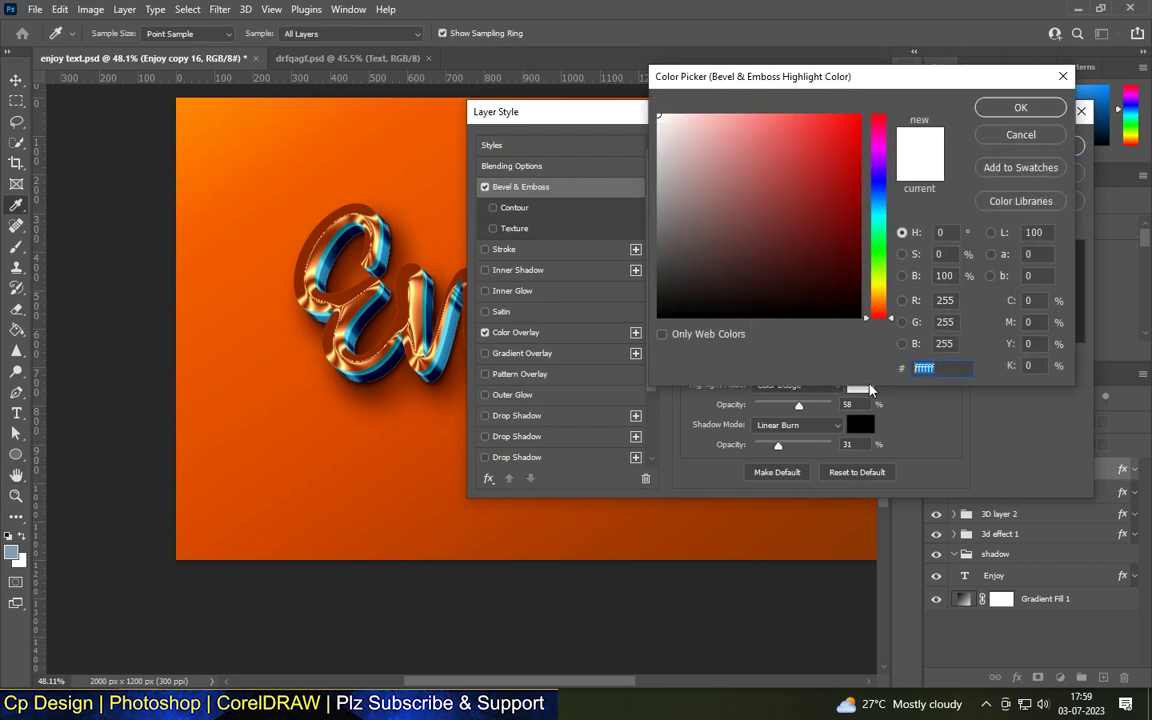
text(ffb)
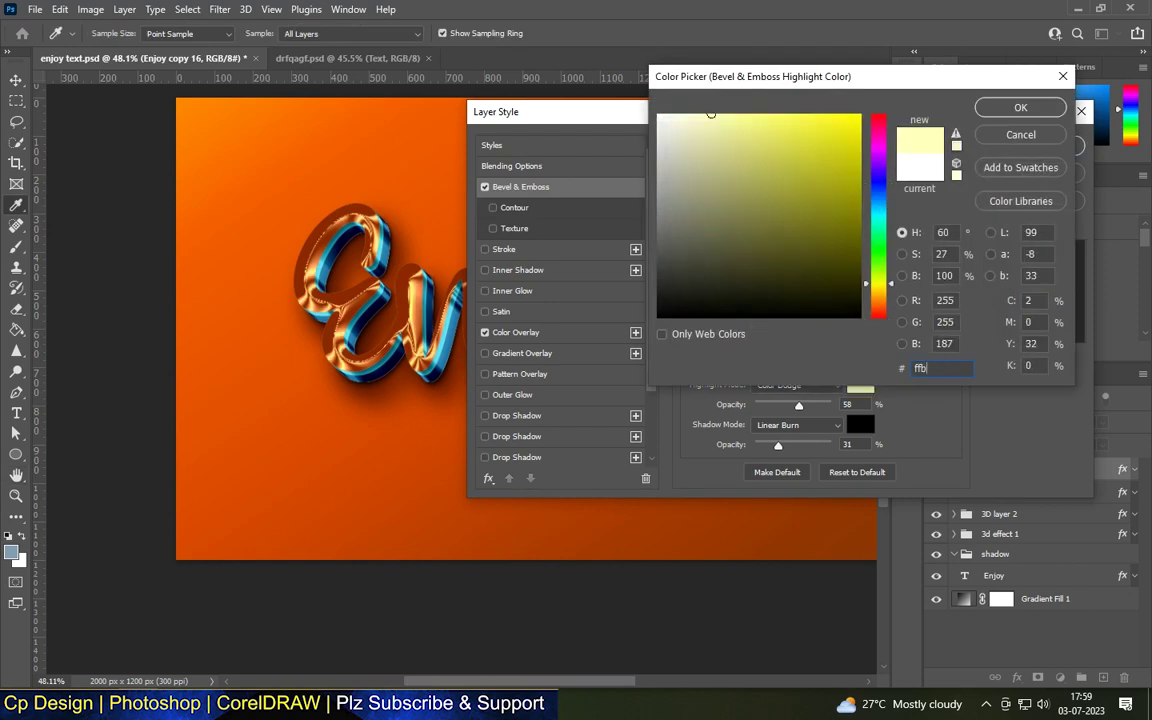
text(6666e)
key(Return)
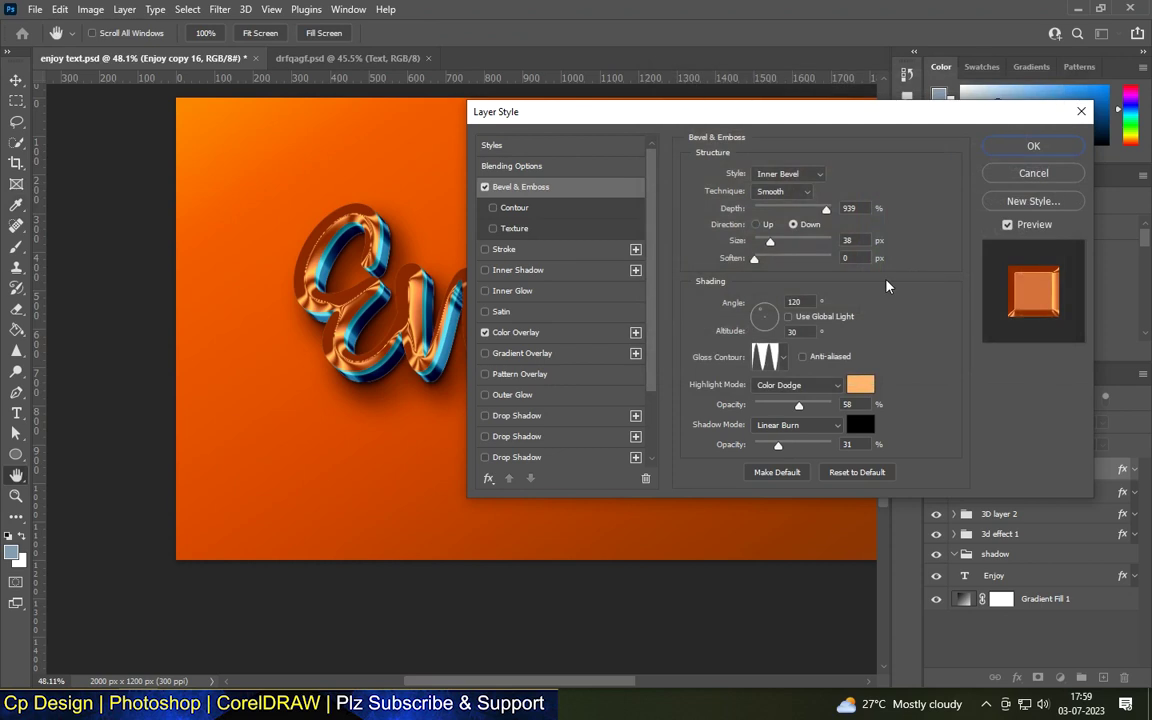
Set the bevel to Inner Bevel, depth 388, direction Up, size 21.
click(790, 174)
click(780, 199)
text(388)
click(757, 225)
text(21)
key(Tab)
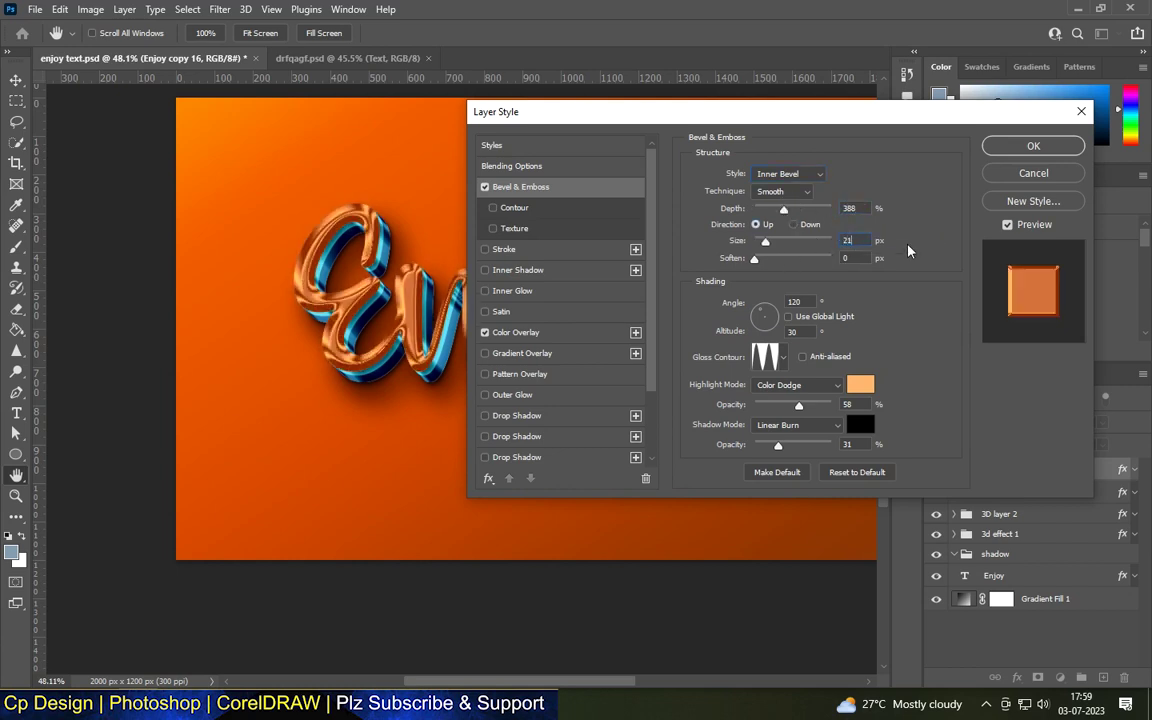
key(Tab)
key(Tab)
Set the bevel highlight to Screen at 67% and the shadow opacity to 6%.
click(783, 357)
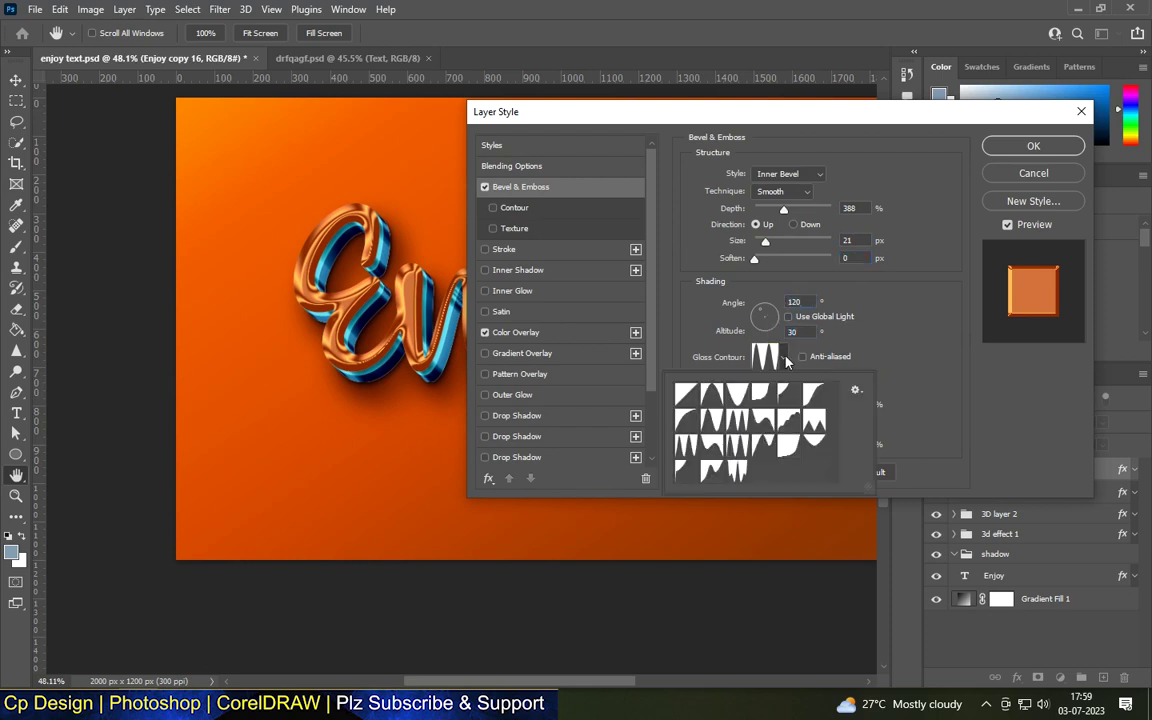
click(931, 391)
click(795, 385)
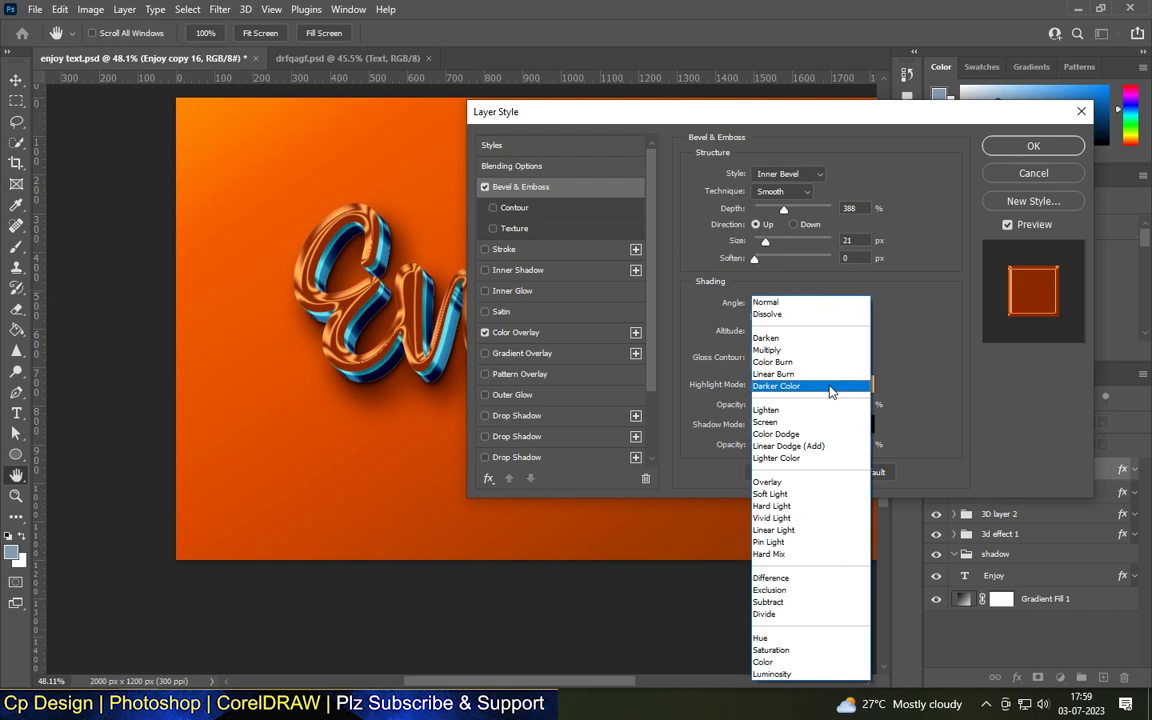
click(760, 374)
click(852, 388)
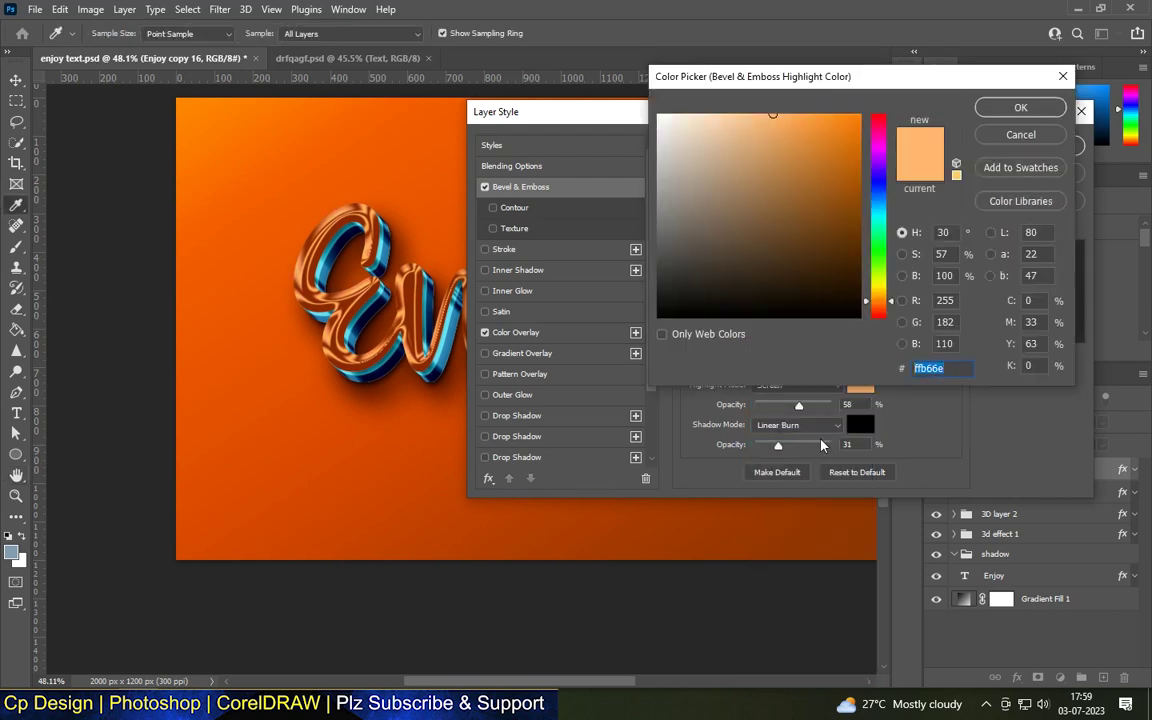
click(1015, 106)
drag(723, 400, 732, 400)
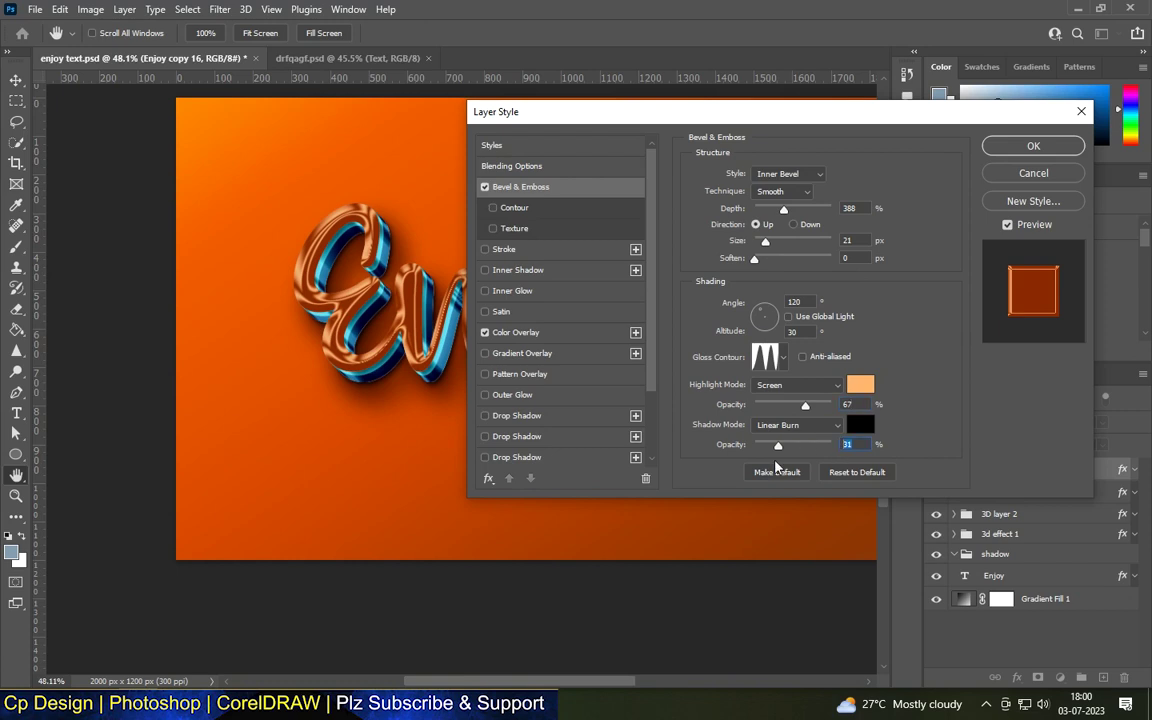
drag(778, 445, 759, 445)
click(860, 425)
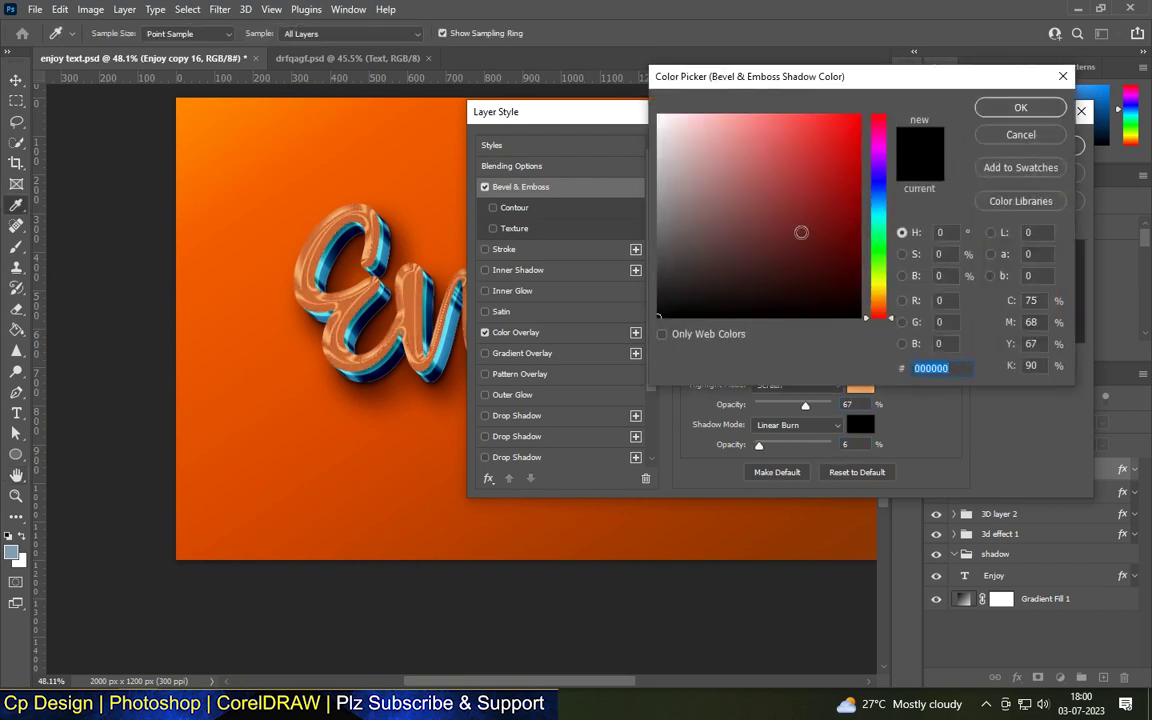
click(1018, 106)
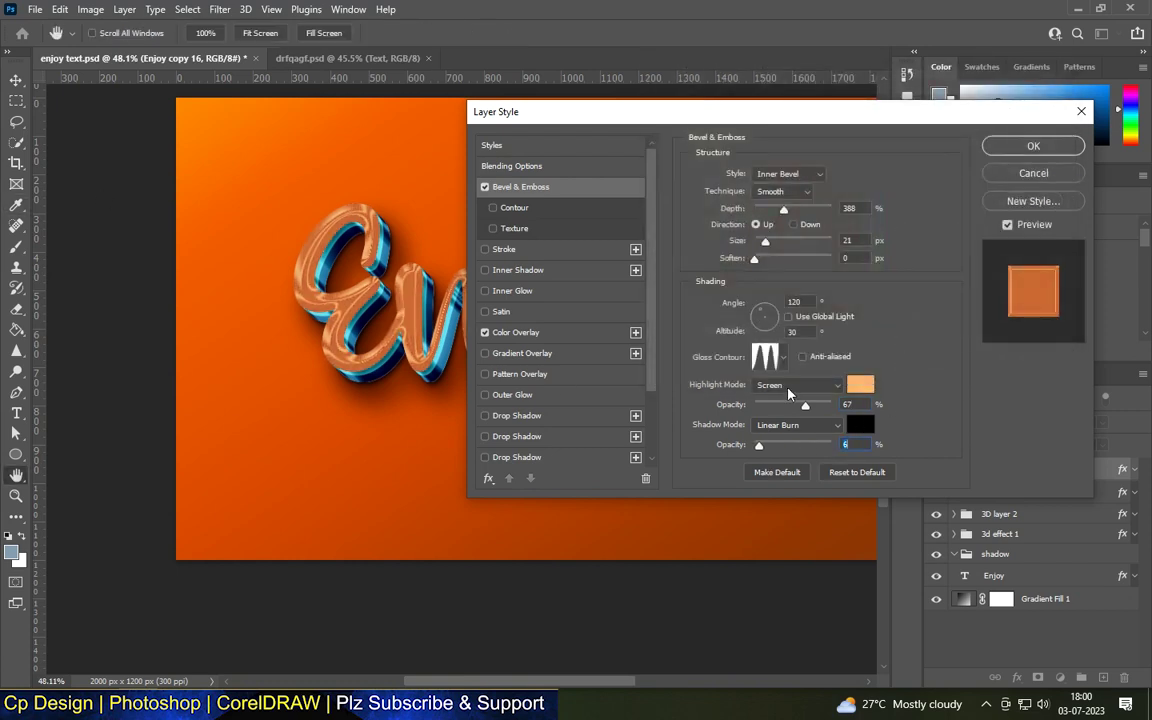
Enable Contour, disable Color Overlay, set Fill Opacity to 0, and apply the style.
click(492, 207)
click(485, 332)
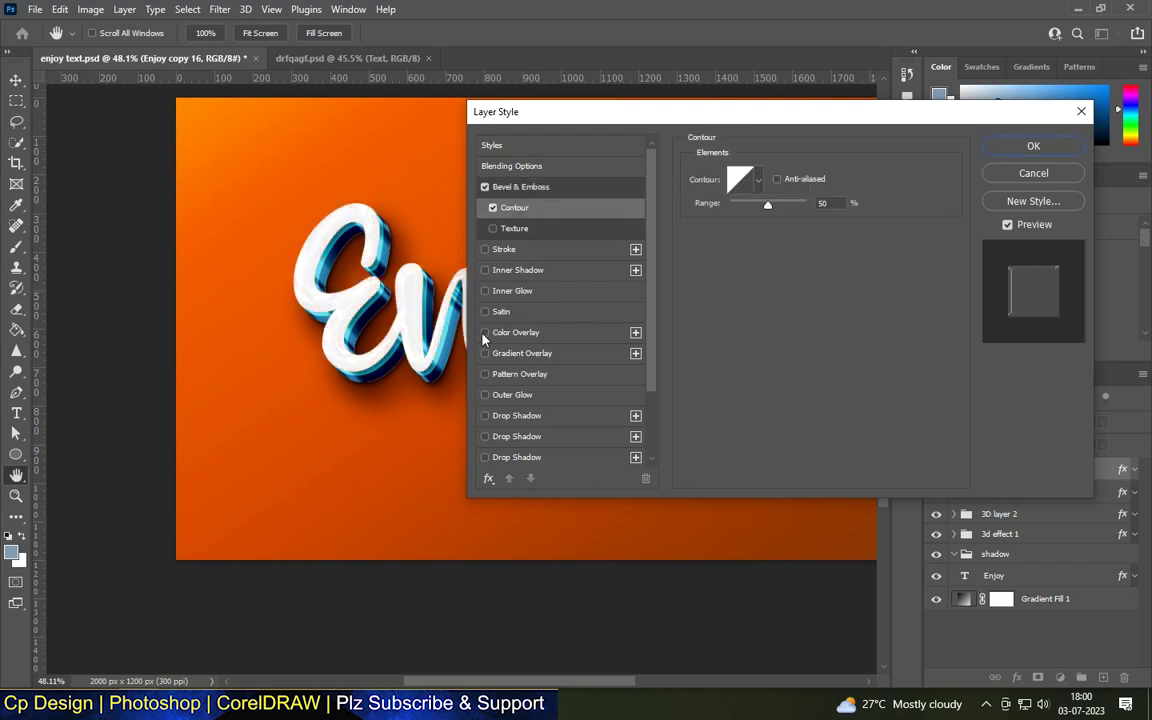
click(536, 189)
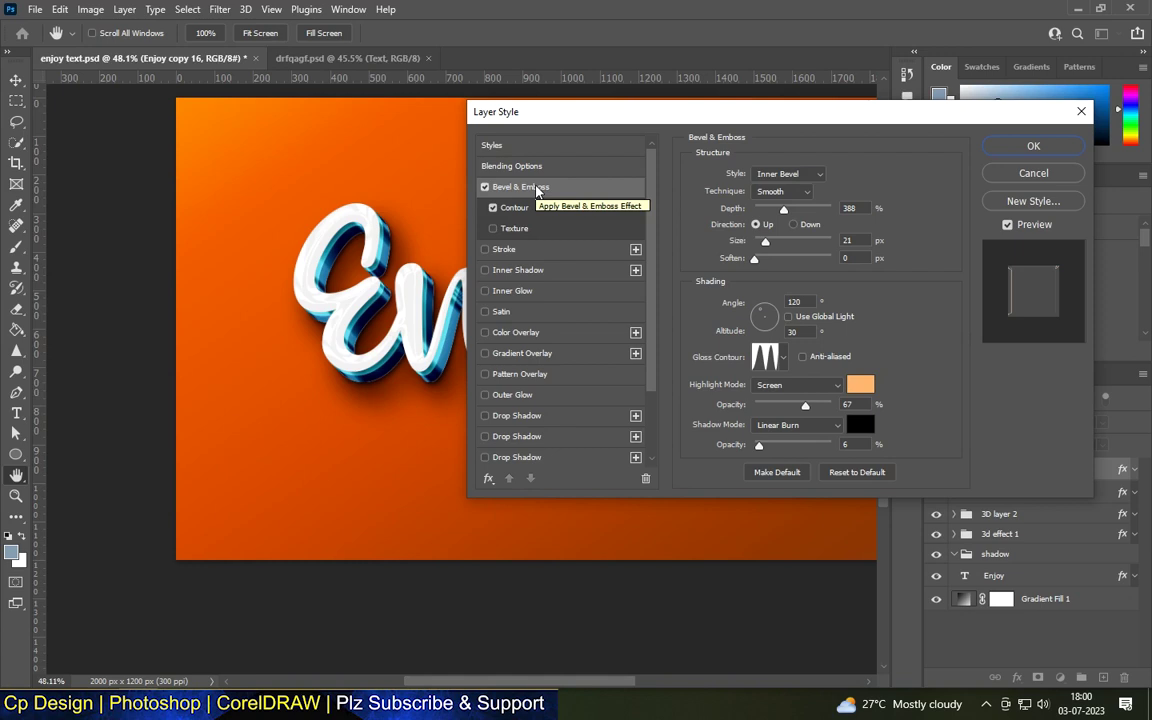
click(515, 166)
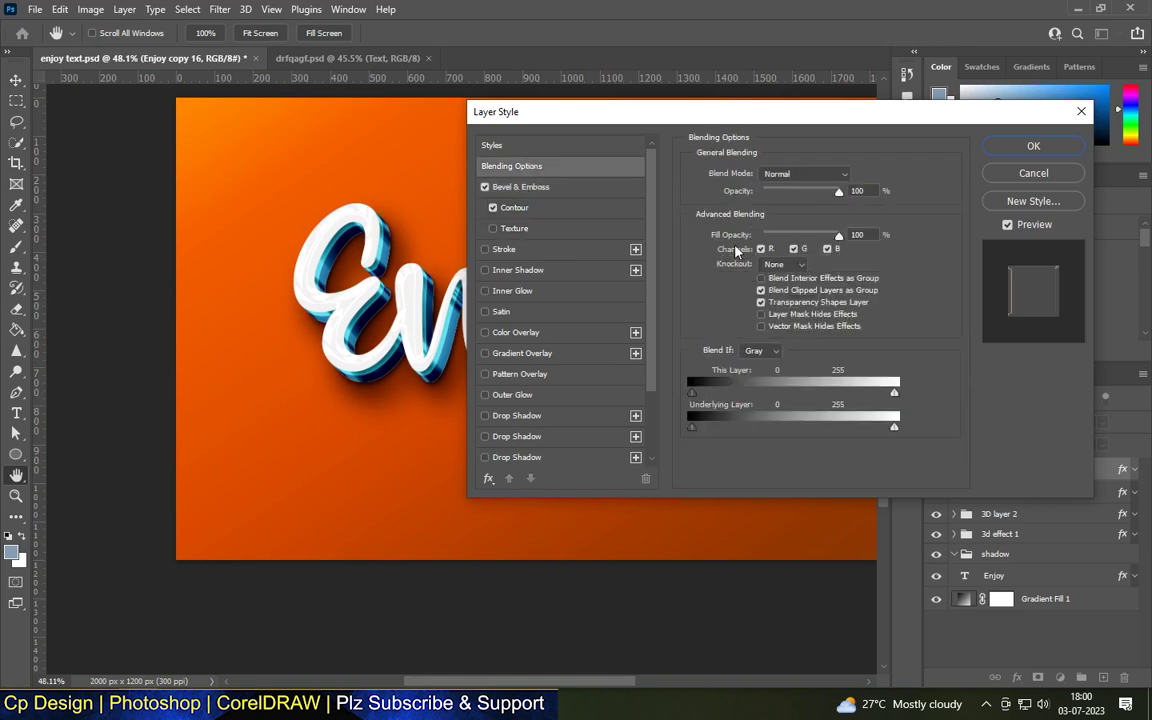
drag(745, 235, 718, 243)
click(1033, 146)
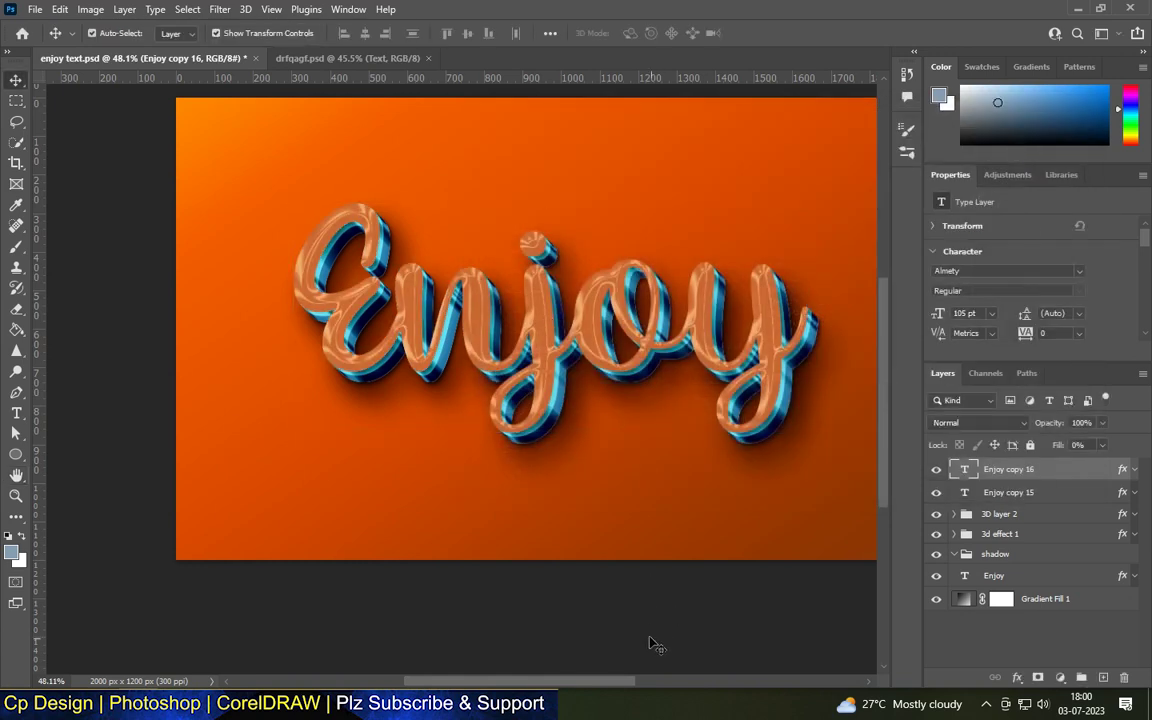
Fit the canvas in view and duplicate Enjoy copy 16 as Enjoy copy 17.
key(ctrl+0)
alt+scroll(586, 258, up, 3)
click(586, 300)
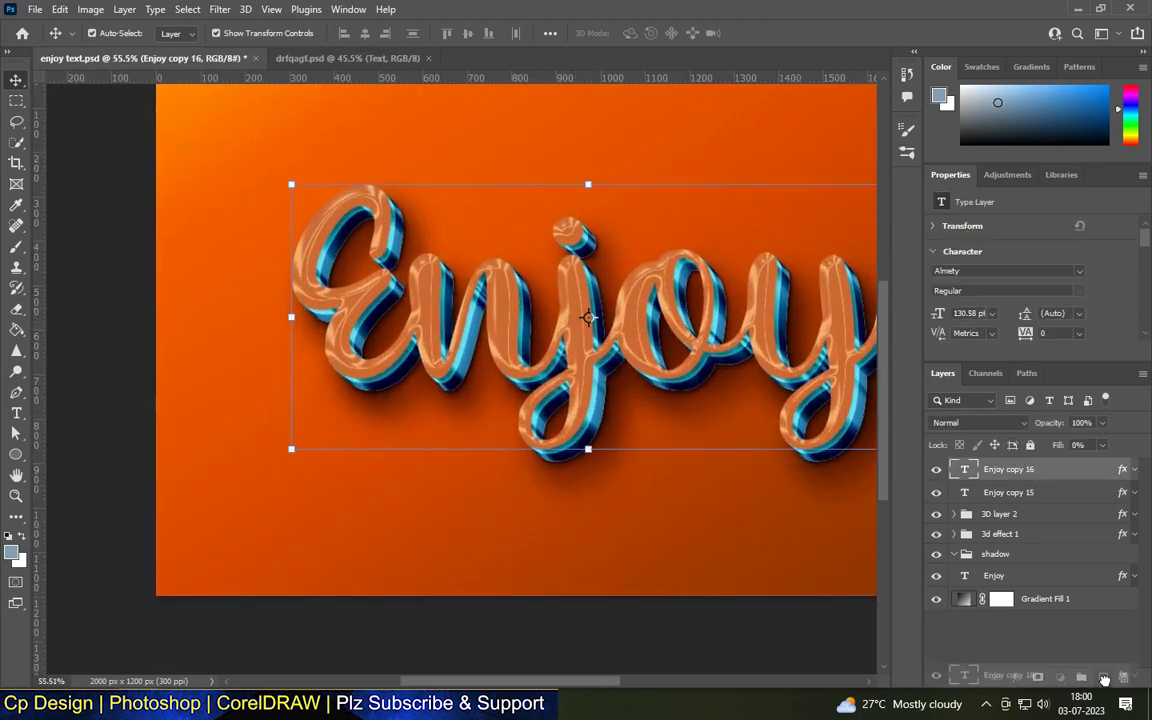
key(ctrl+j)
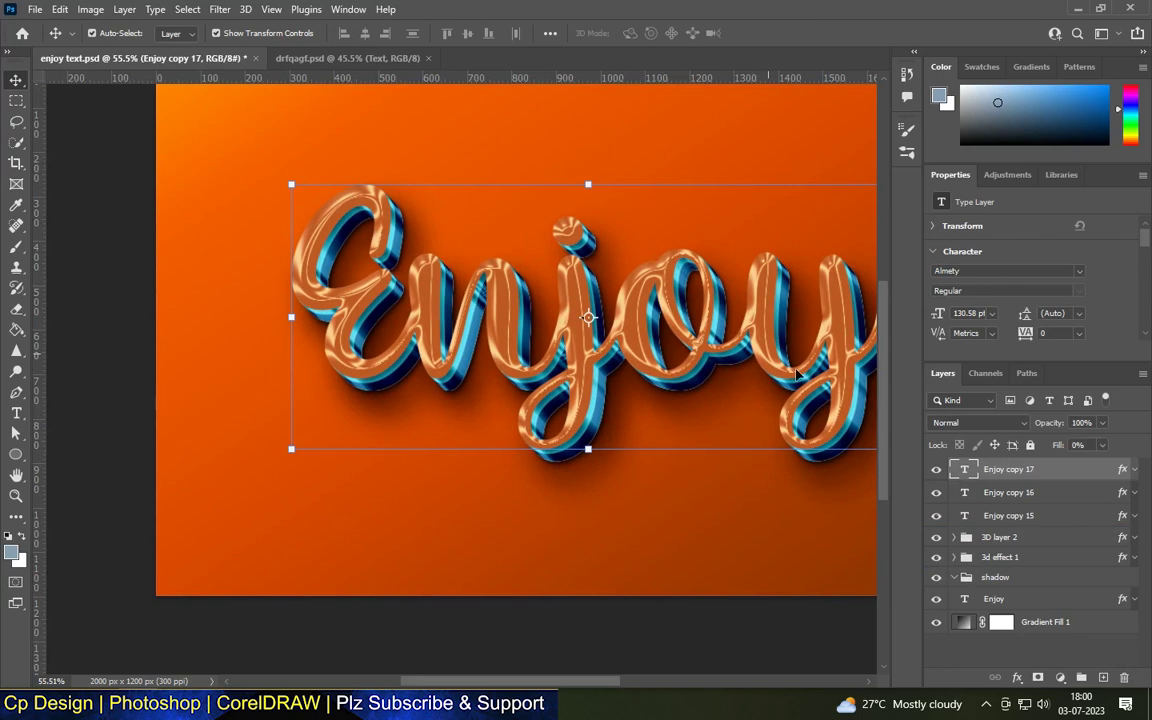
Give Enjoy copy 17's bevel a cyan #21d9f4 highlight colour.
double_click(1123, 470)
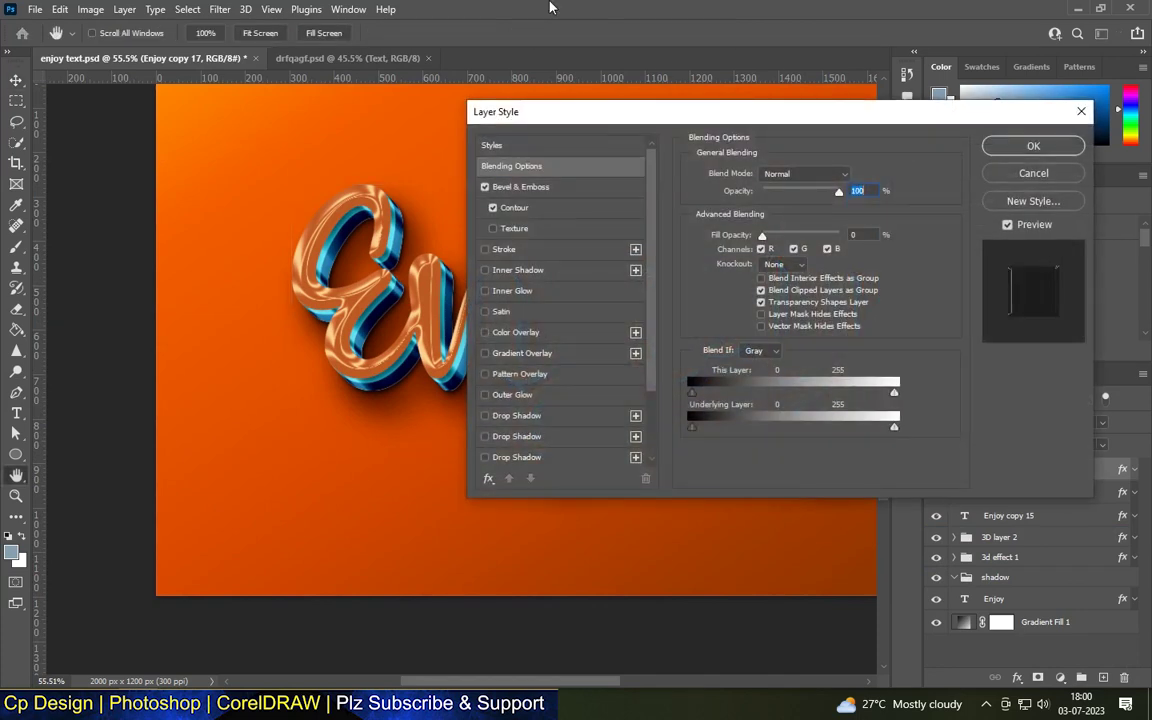
click(520, 187)
click(858, 385)
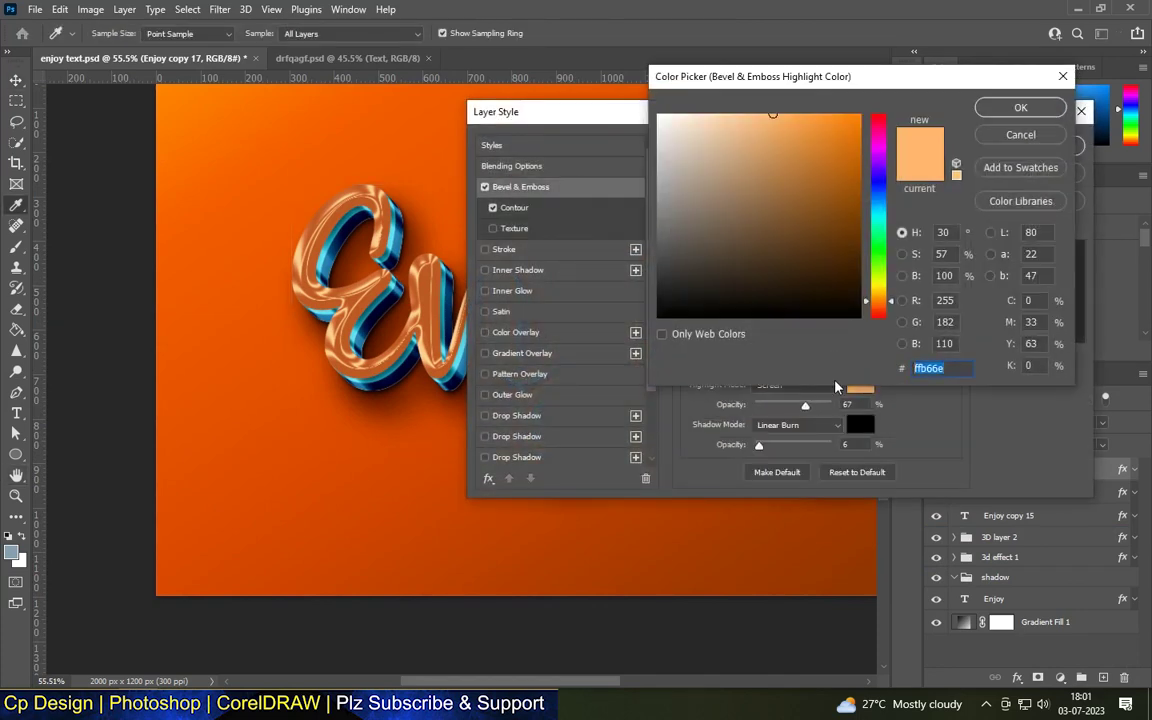
text(21)
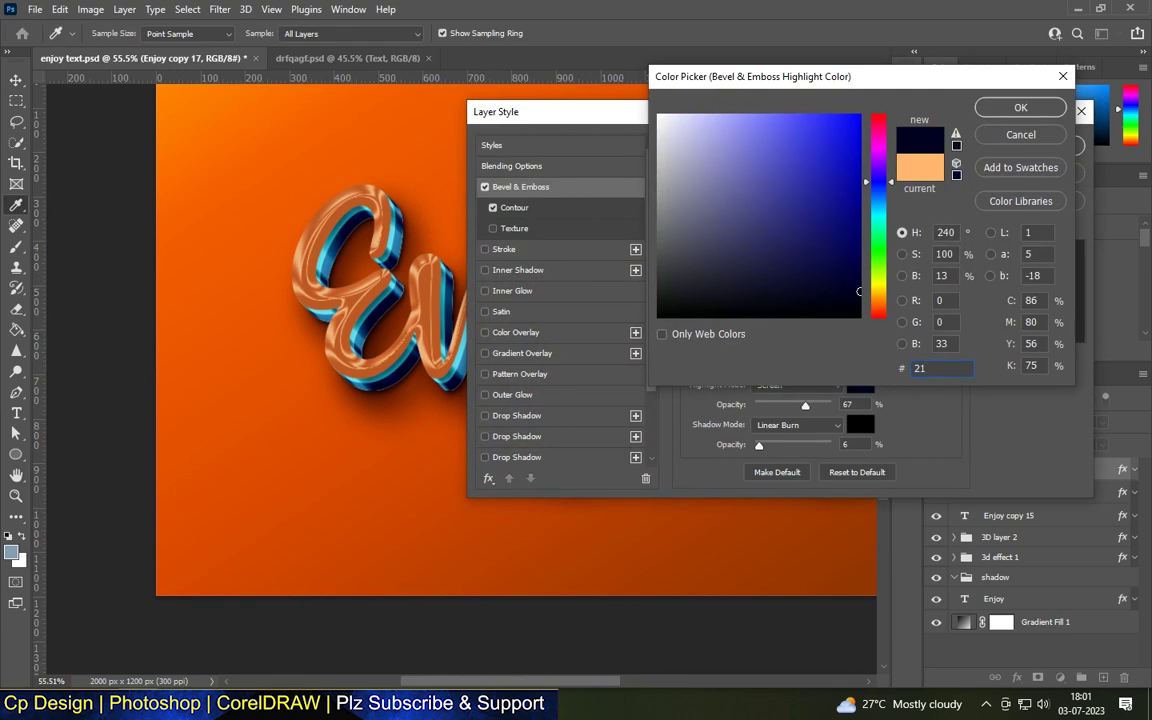
text(d9f4)
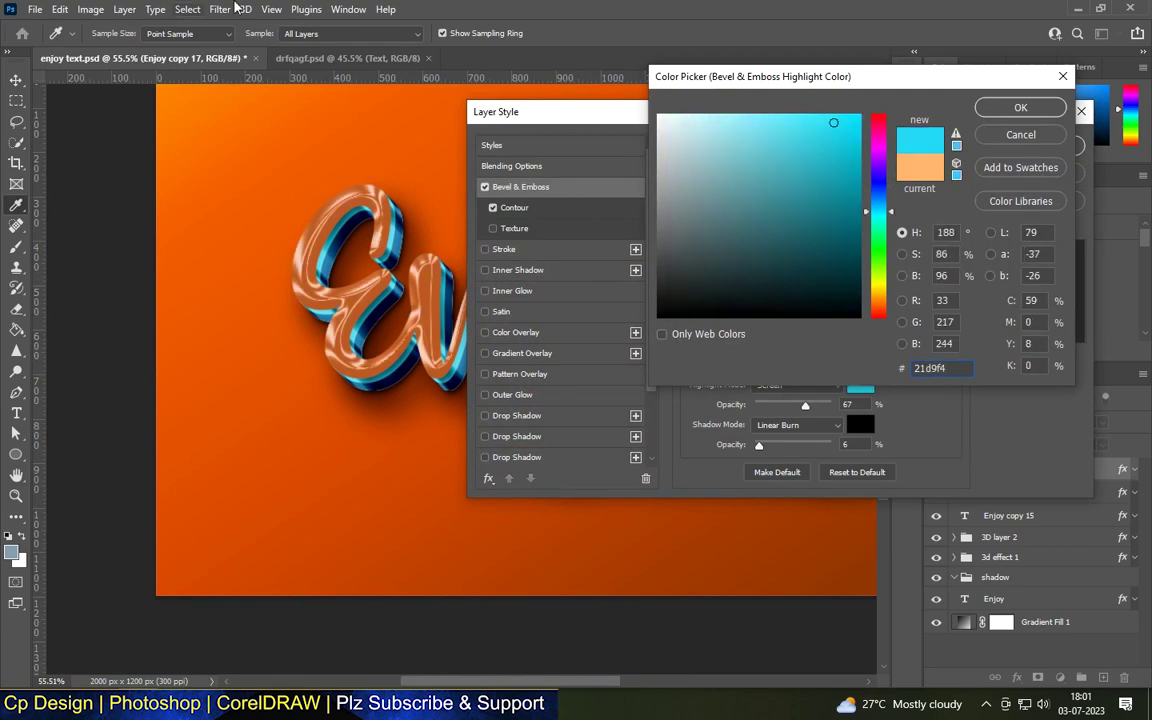
key(Return)
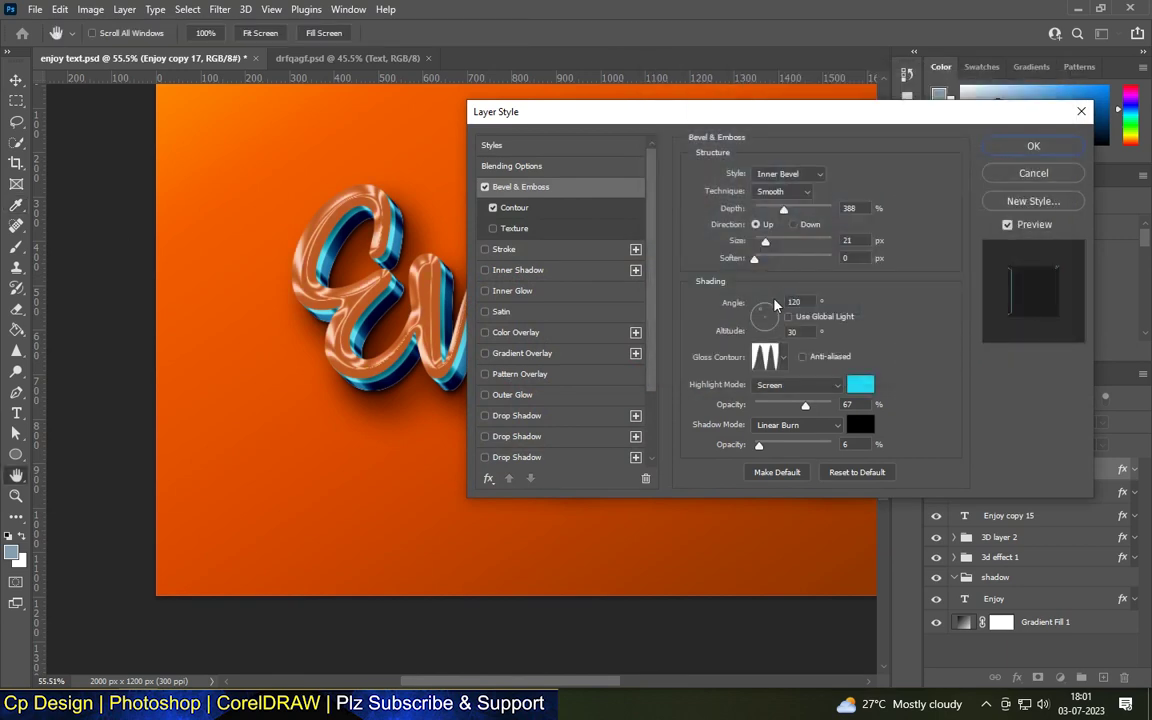
Make the bevel a Stroke Emboss, size 10, direction Down, angle 90°.
click(790, 174)
click(788, 214)
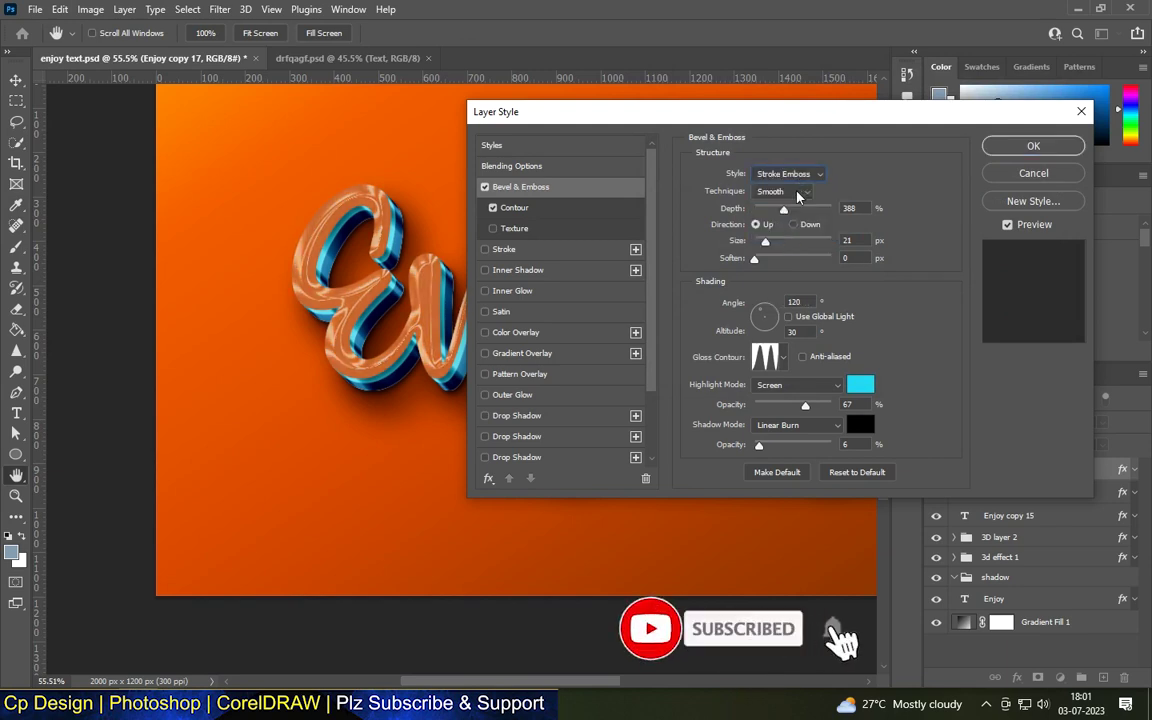
click(792, 191)
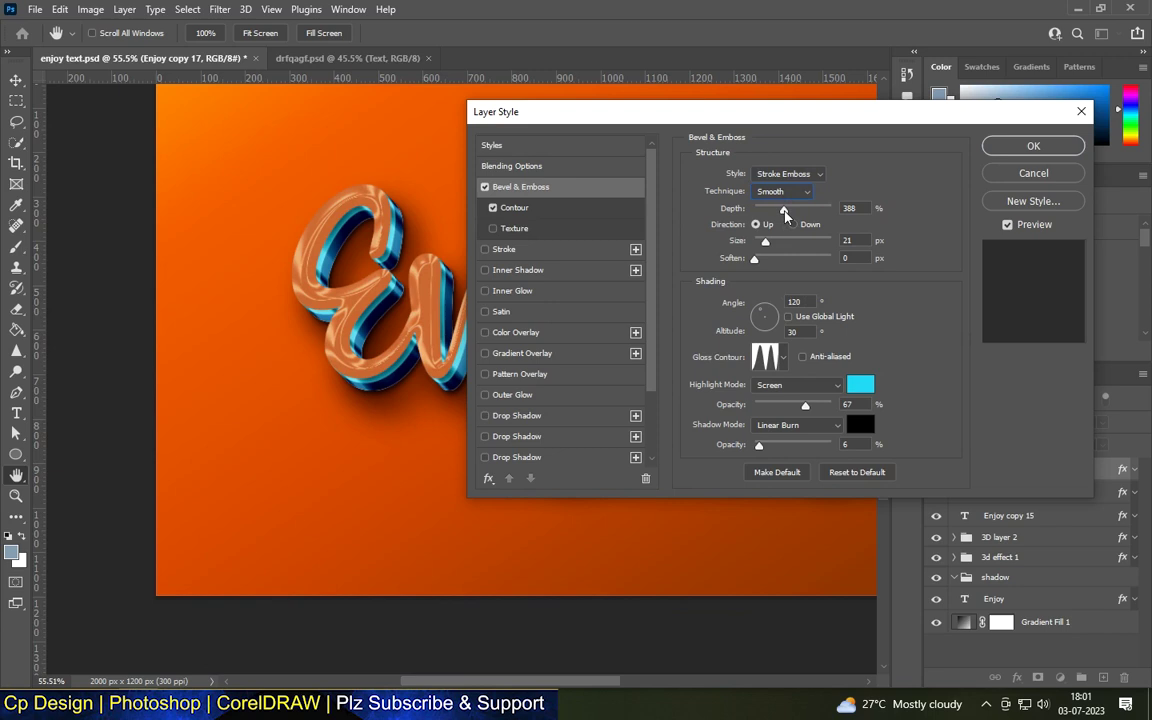
key(Tab)
text(10)
click(793, 224)
text(90)
Keep the cyan highlight and raise the bevel shadow opacity to 28%.
click(795, 386)
click(860, 388)
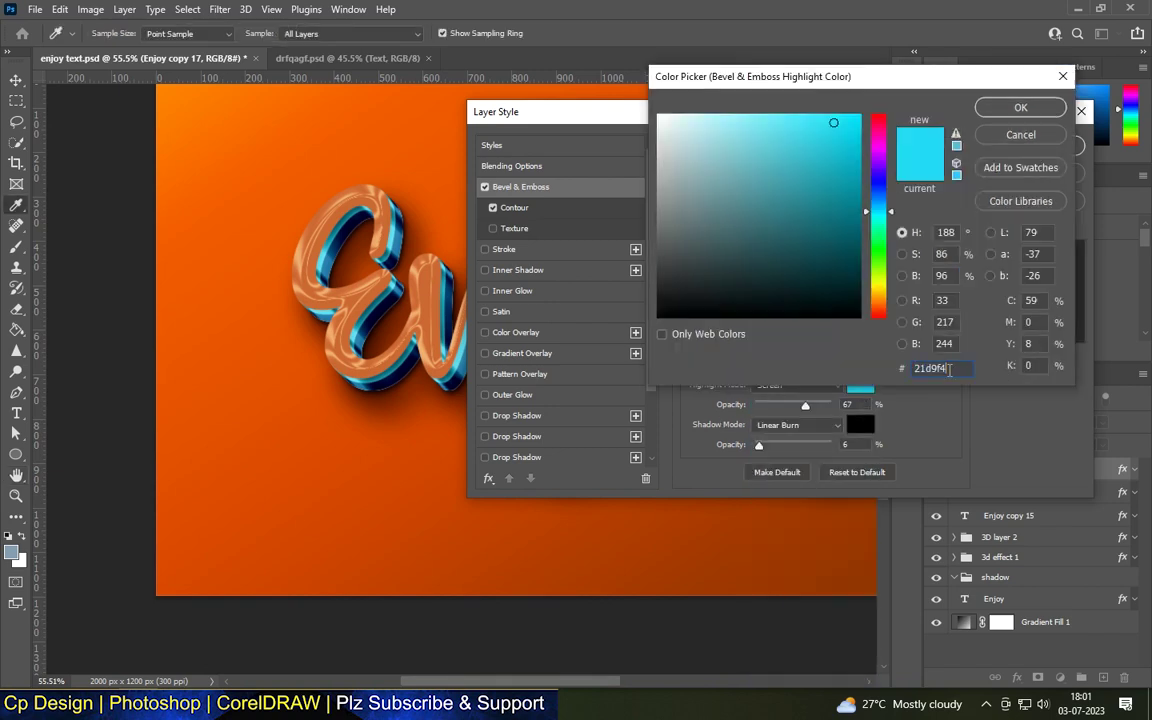
click(1038, 112)
drag(759, 445, 776, 445)
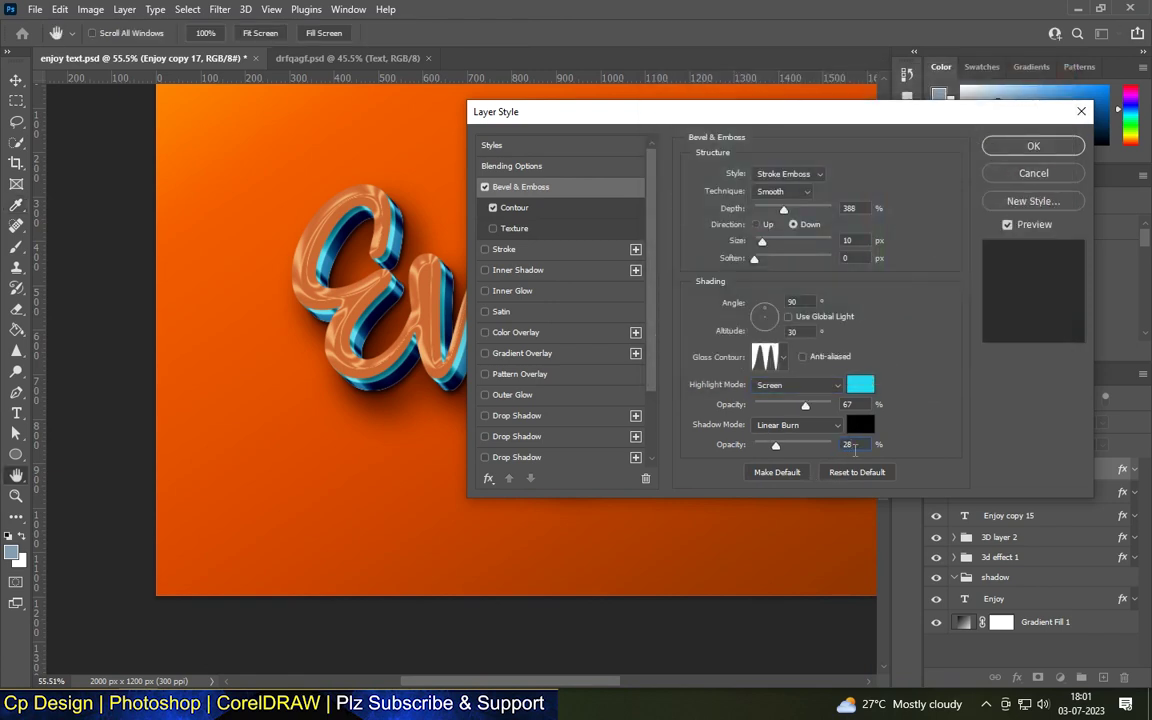
Add a 12 px teal Inside Stroke to Enjoy copy 17 and apply the layer style.
click(538, 208)
click(530, 250)
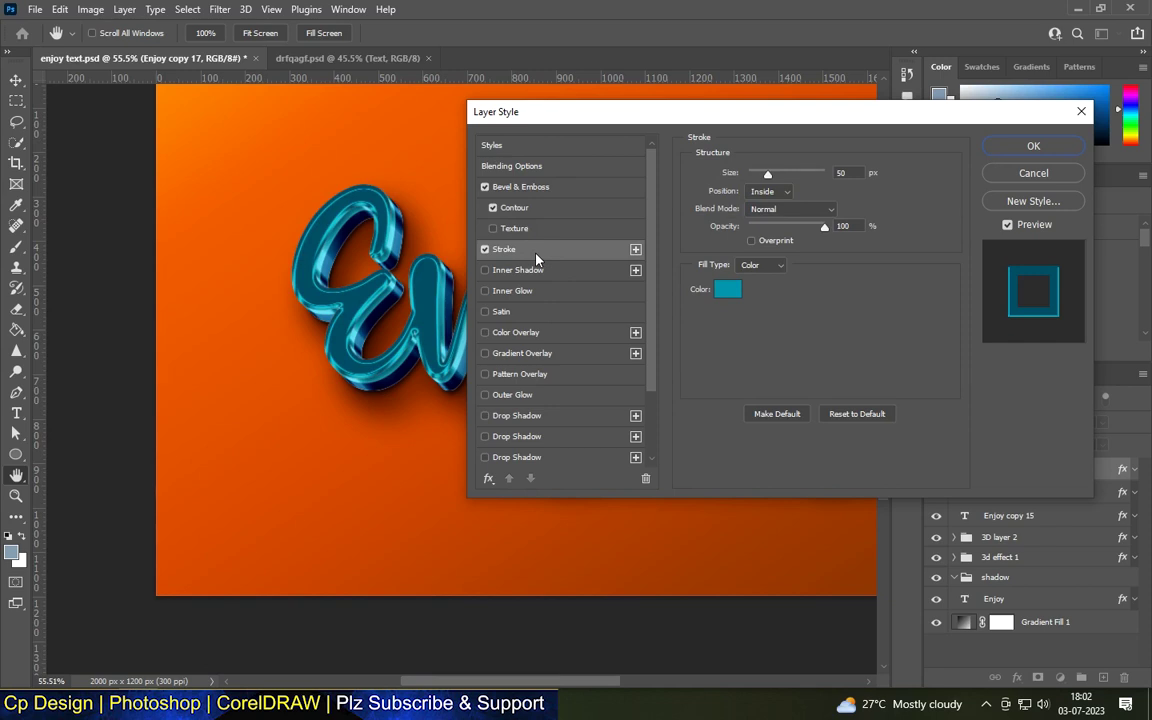
click(728, 289)
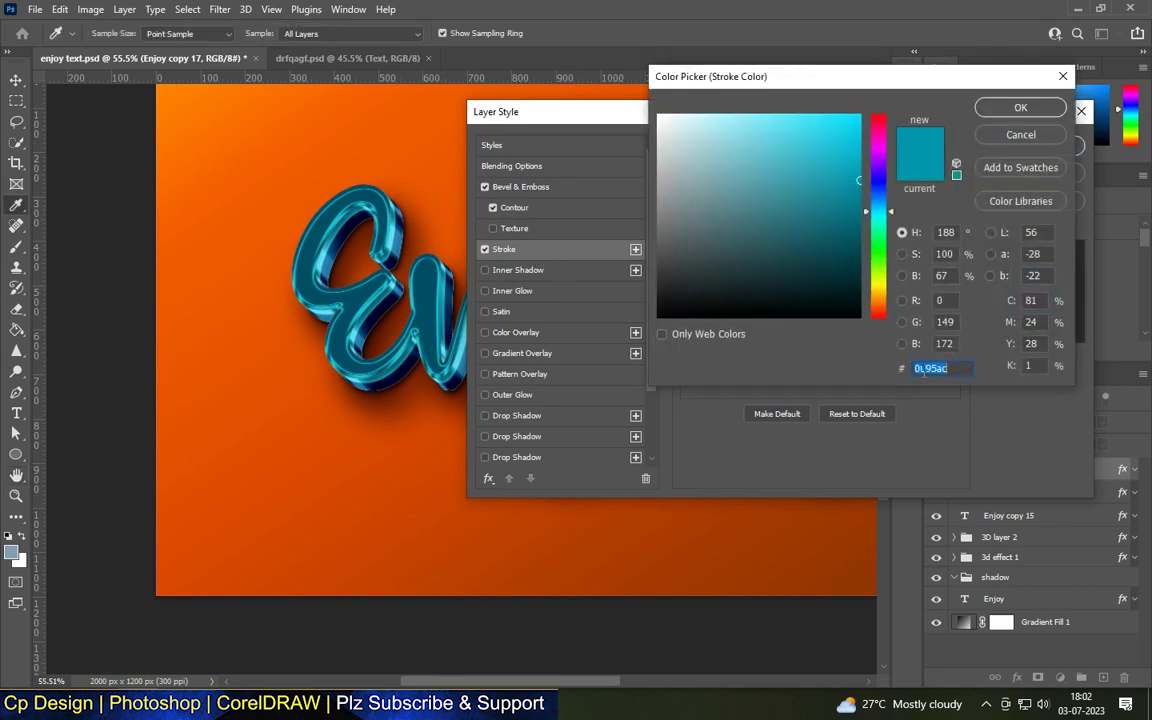
click(1020, 107)
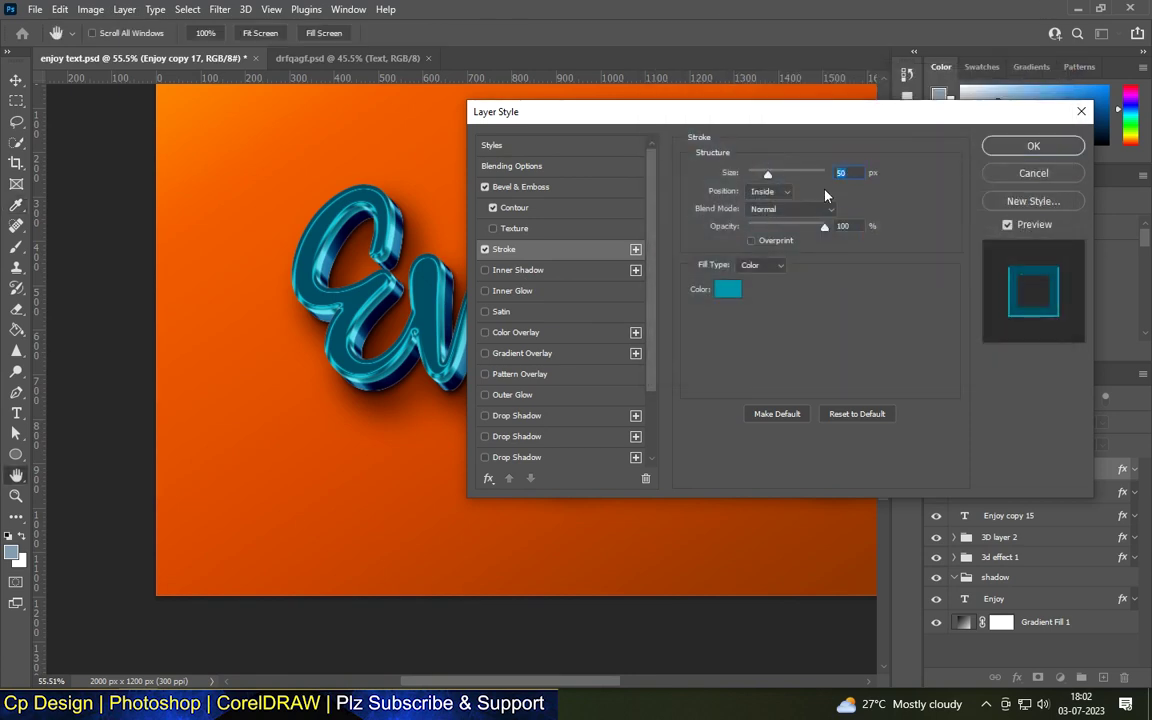
text(12)
key(Tab)
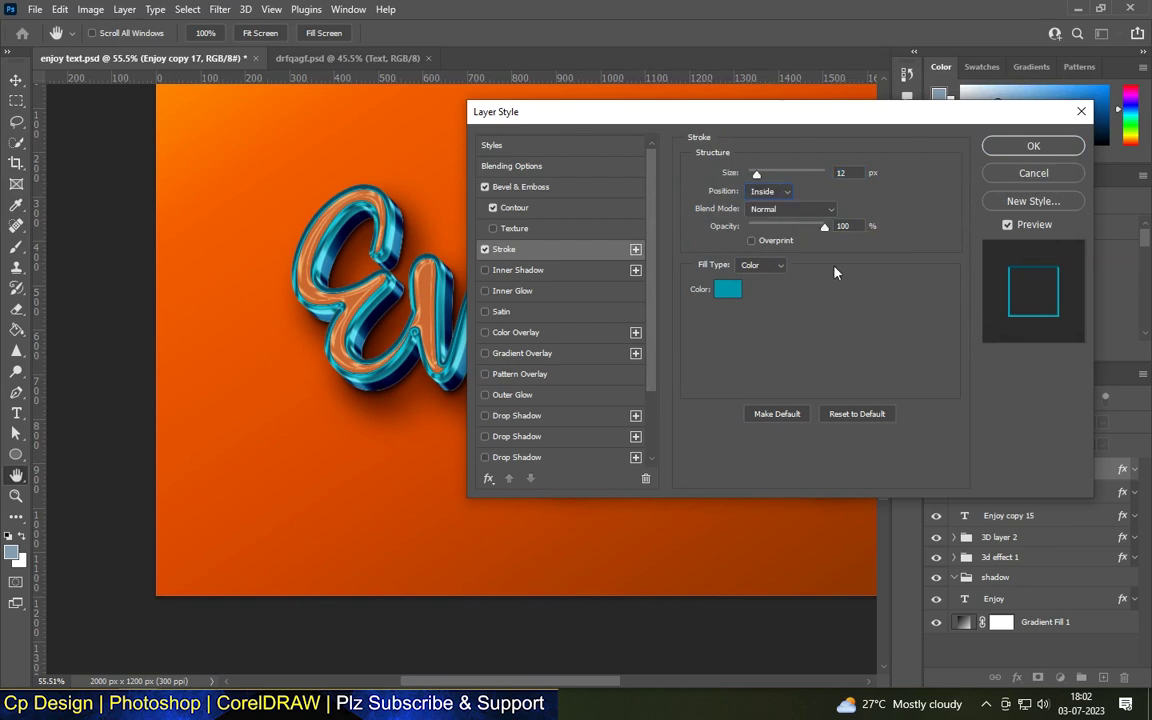
click(1033, 146)
scroll(586, 309, down, 2)
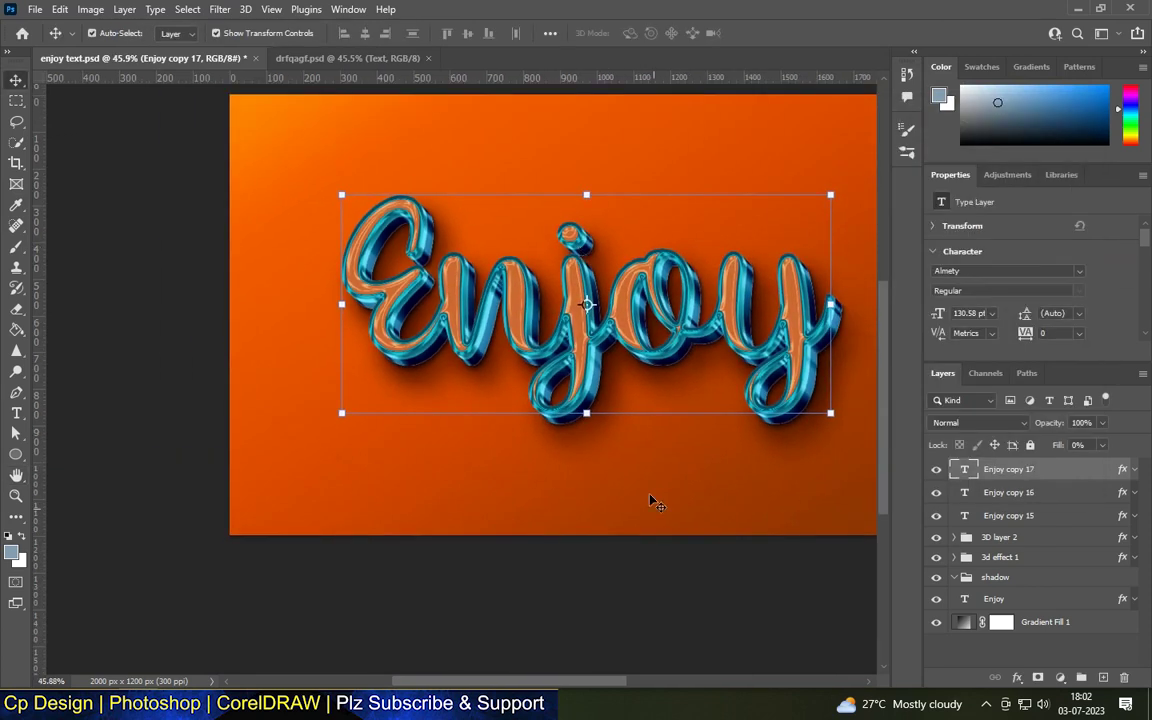
Duplicate the Enjoy text layer as Enjoy copy 18 and open its layer style.
scroll(586, 304, down, 2)
scroll(560, 280, down, 2)
scroll(555, 271, up, 5)
click(556, 225)
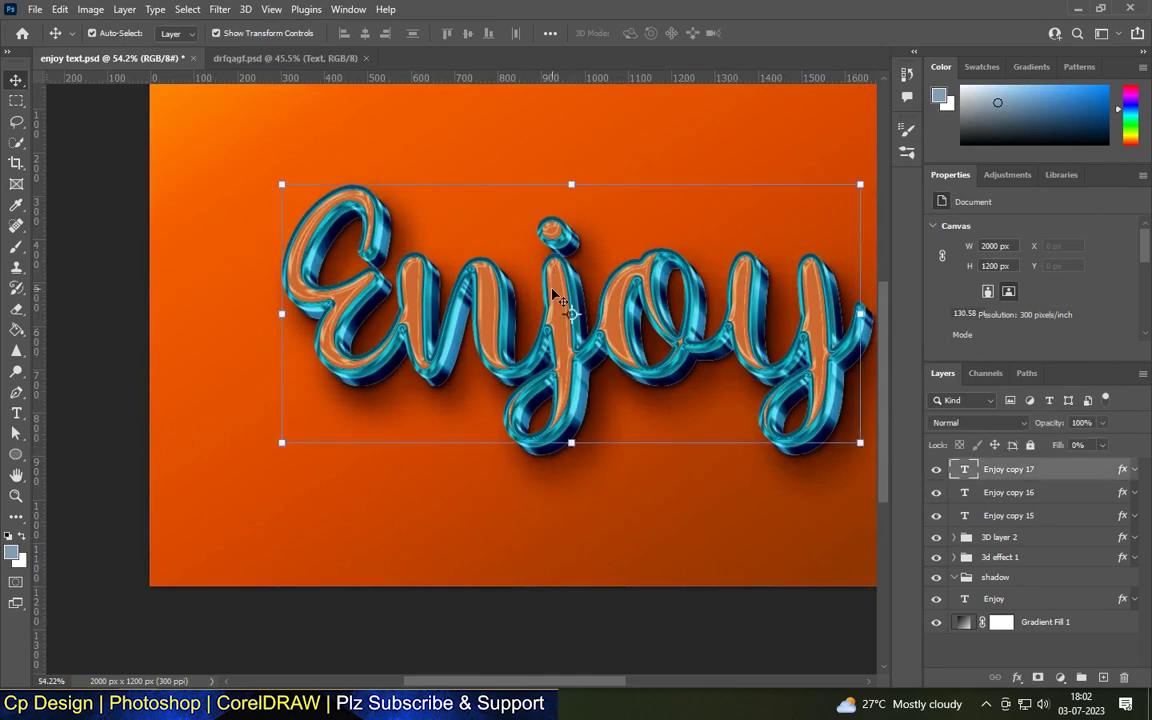
scroll(556, 225, down, 1)
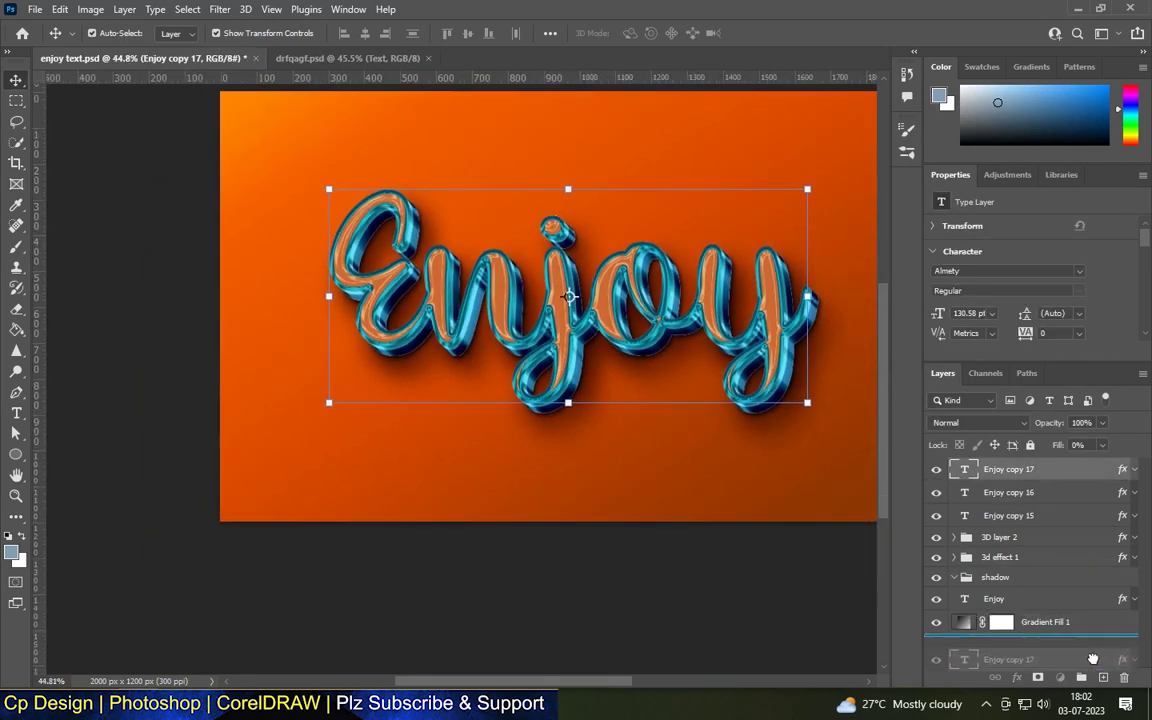
key(ctrl+j)
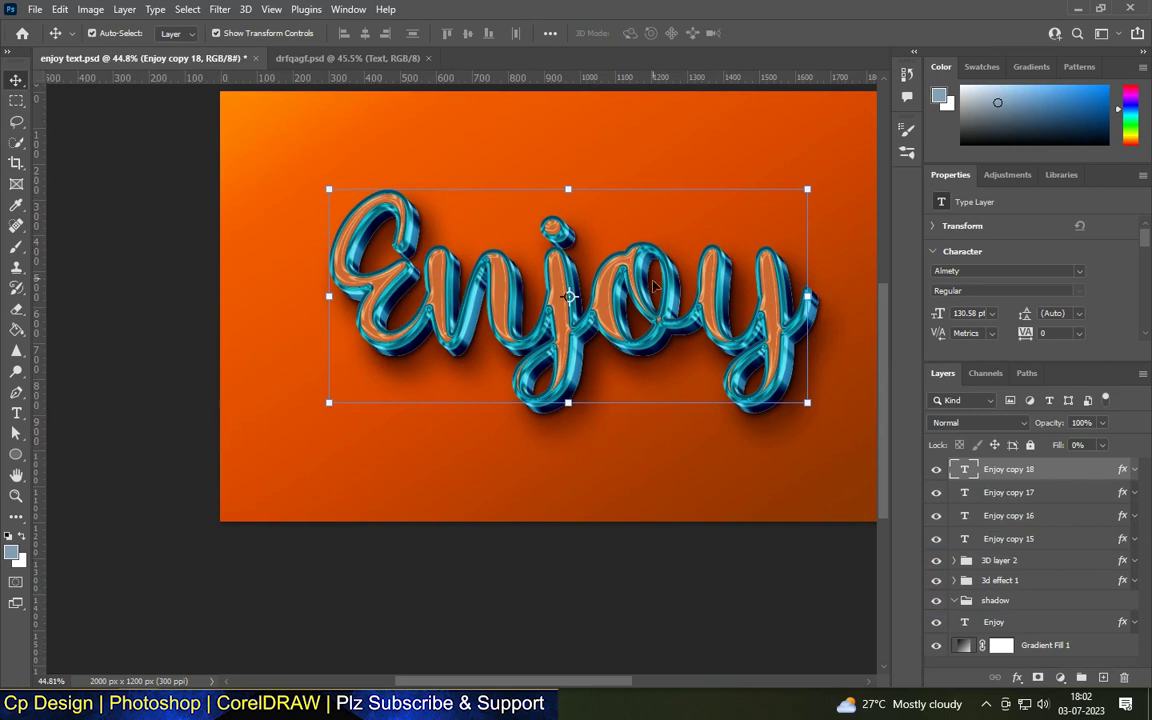
scroll(652, 283, up, 1)
scroll(652, 283, up, 3)
double_click(1057, 470)
Set the bevel to depth 297, direction Up, 100% highlight and 0% shadow opacity.
click(500, 186)
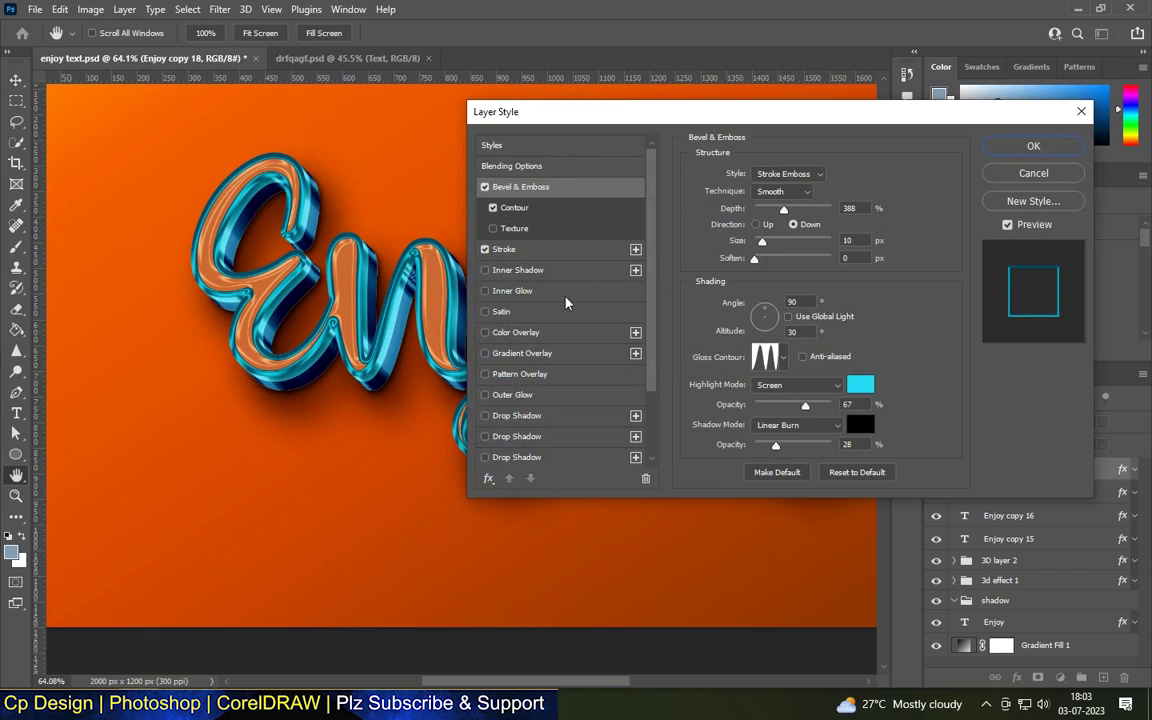
mouse_move(784, 208)
mouse_down()
mouse_move(757, 208)
mouse_move(776, 208)
mouse_up()
click(757, 224)
click(850, 240)
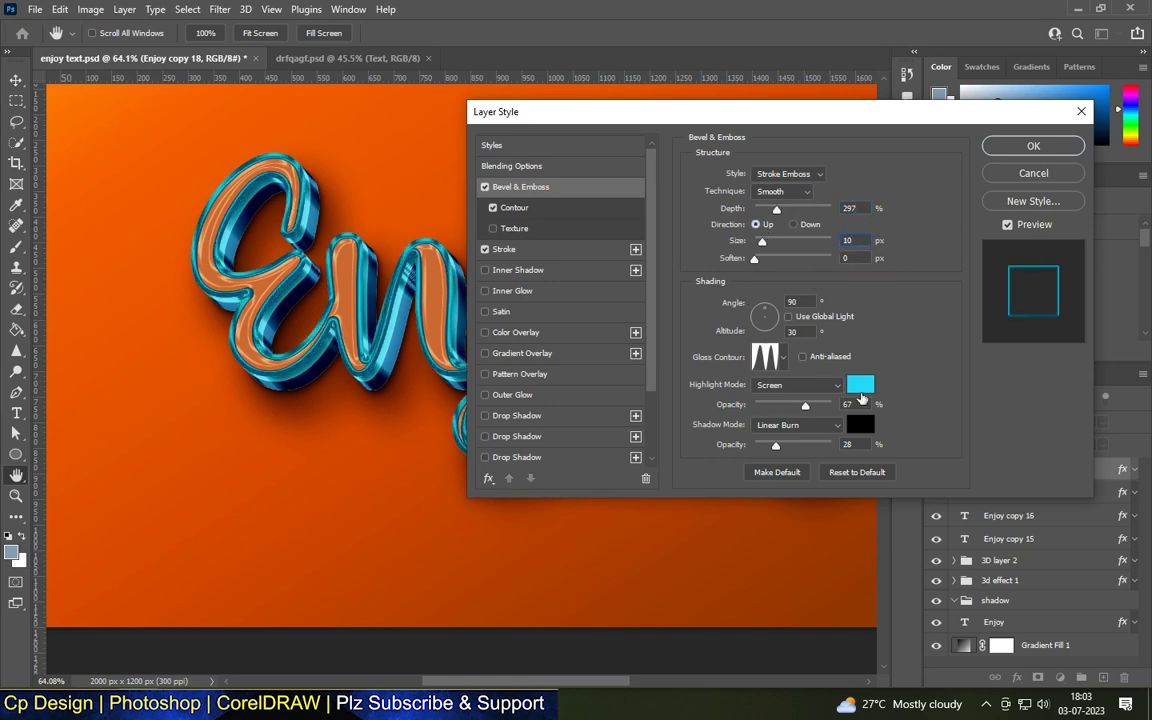
click(861, 387)
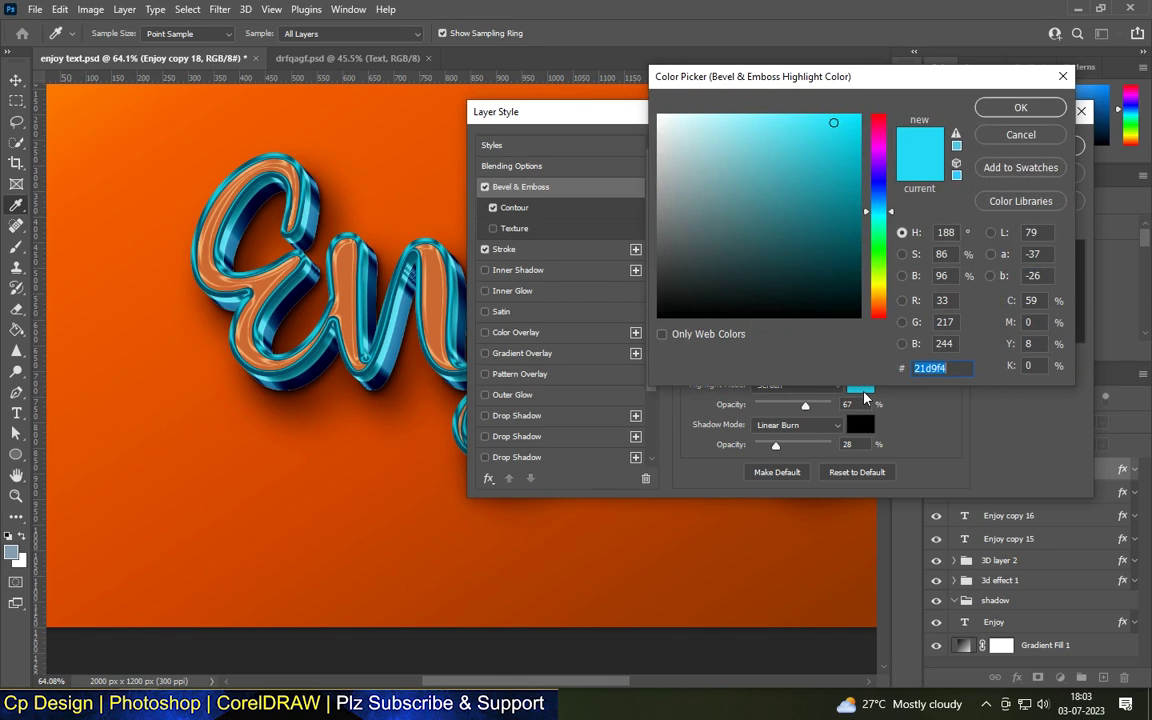
click(1020, 108)
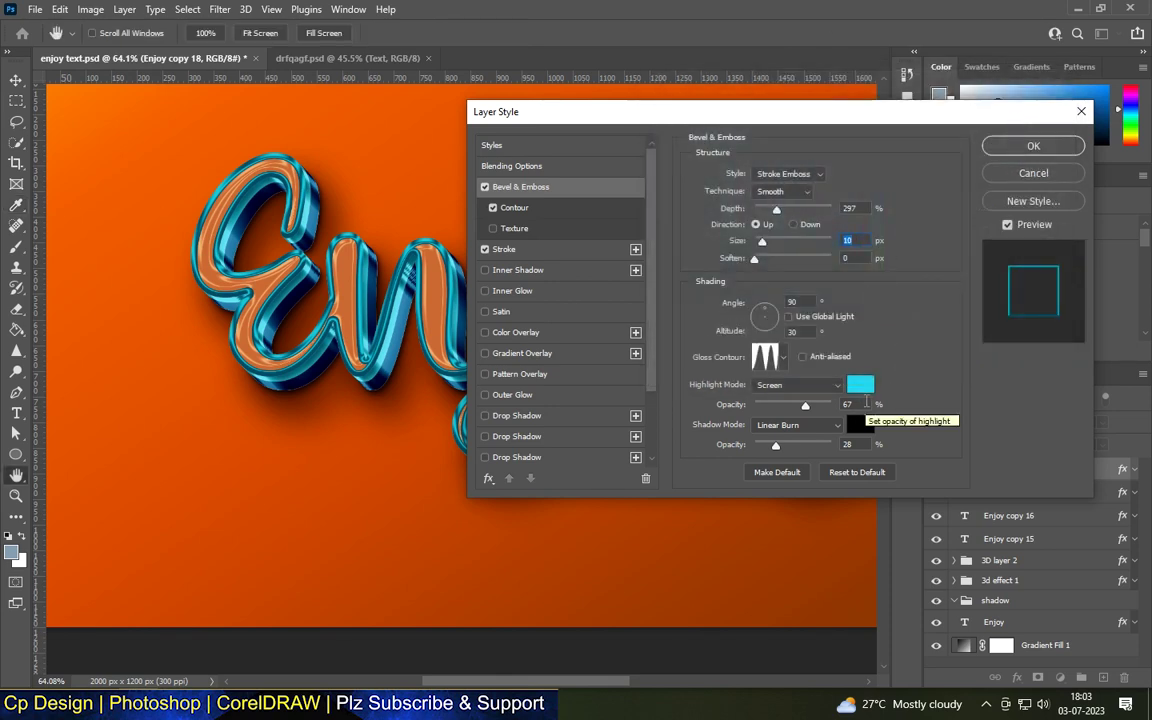
click(848, 404)
text(100)
key(Tab)
text(0)
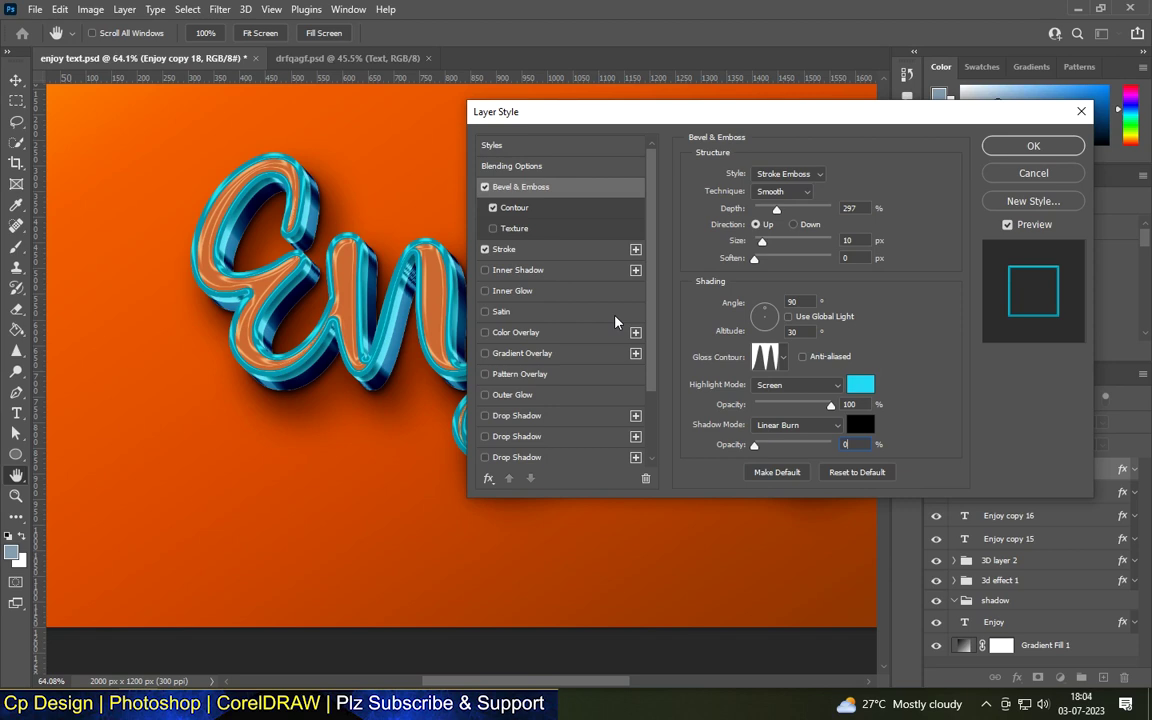
Check the Stroke settings and keep the teal #0095ac stroke colour.
click(504, 249)
click(728, 290)
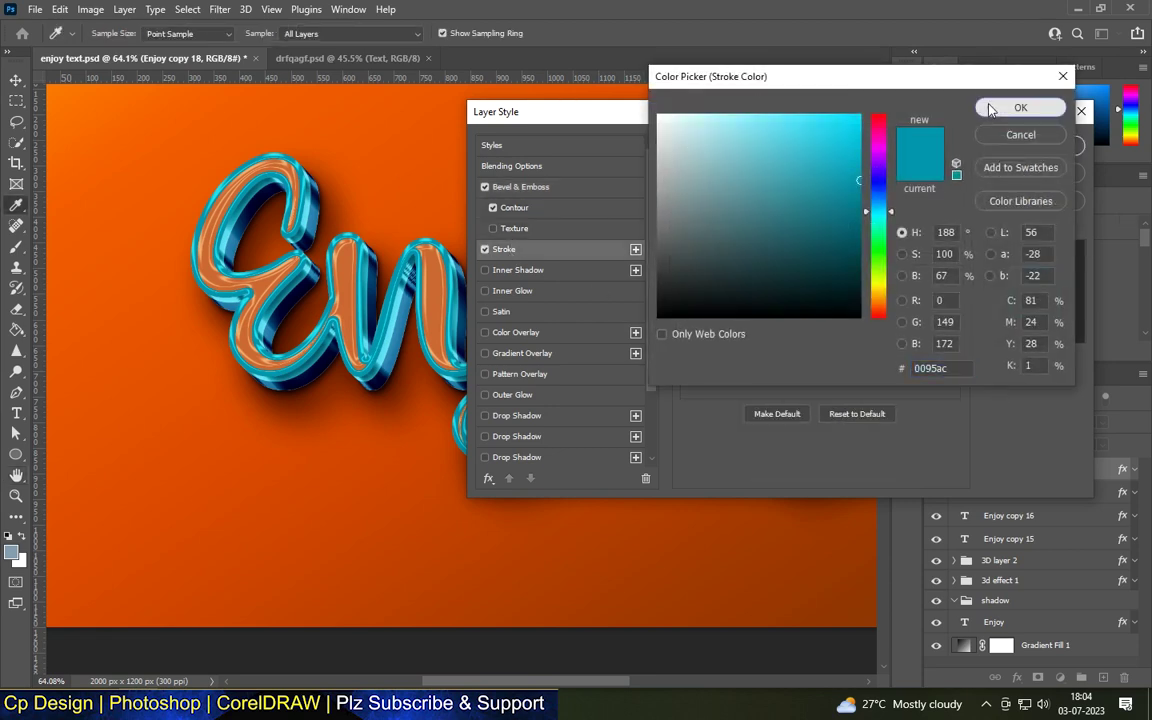
click(1020, 107)
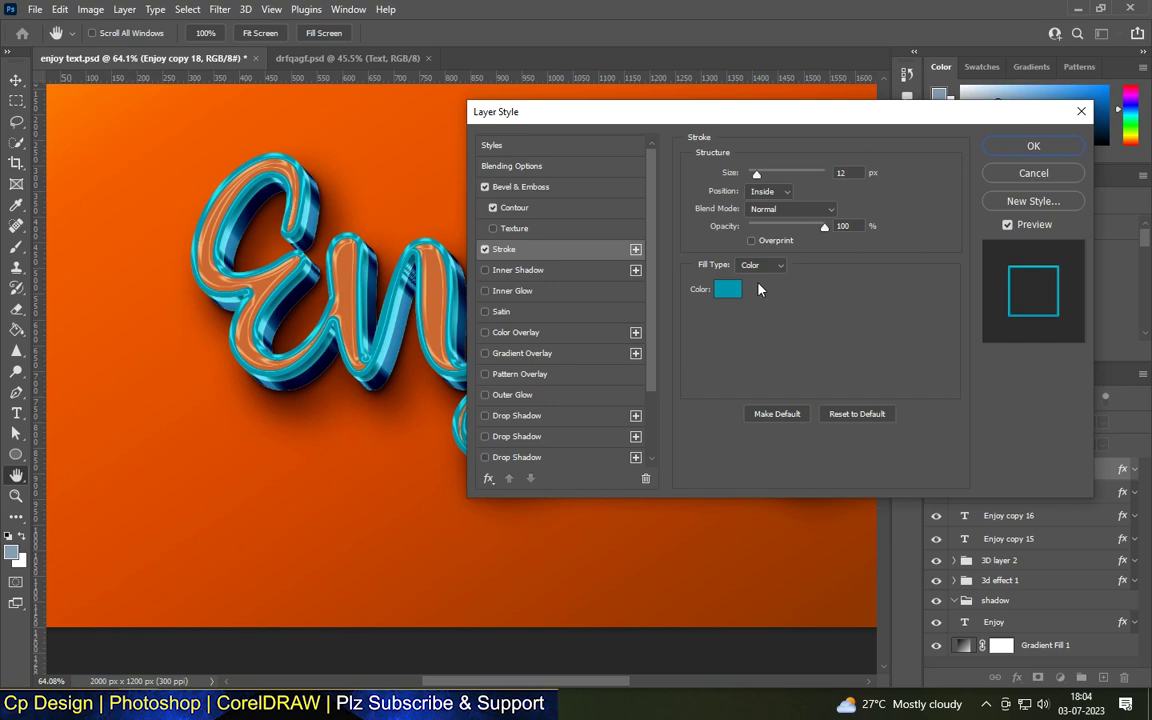
Apply Enjoy copy 18's style and toggle its visibility to compare the result.
click(1038, 146)
click(937, 470)
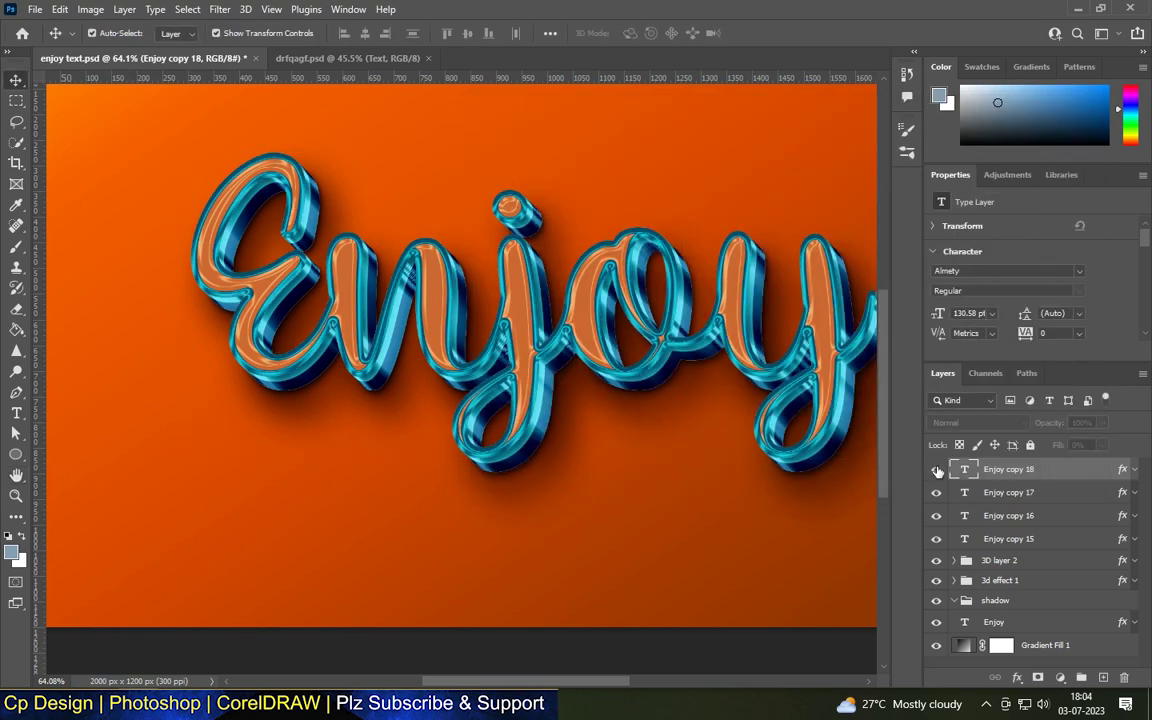
click(937, 470)
scroll(587, 294, down, 3)
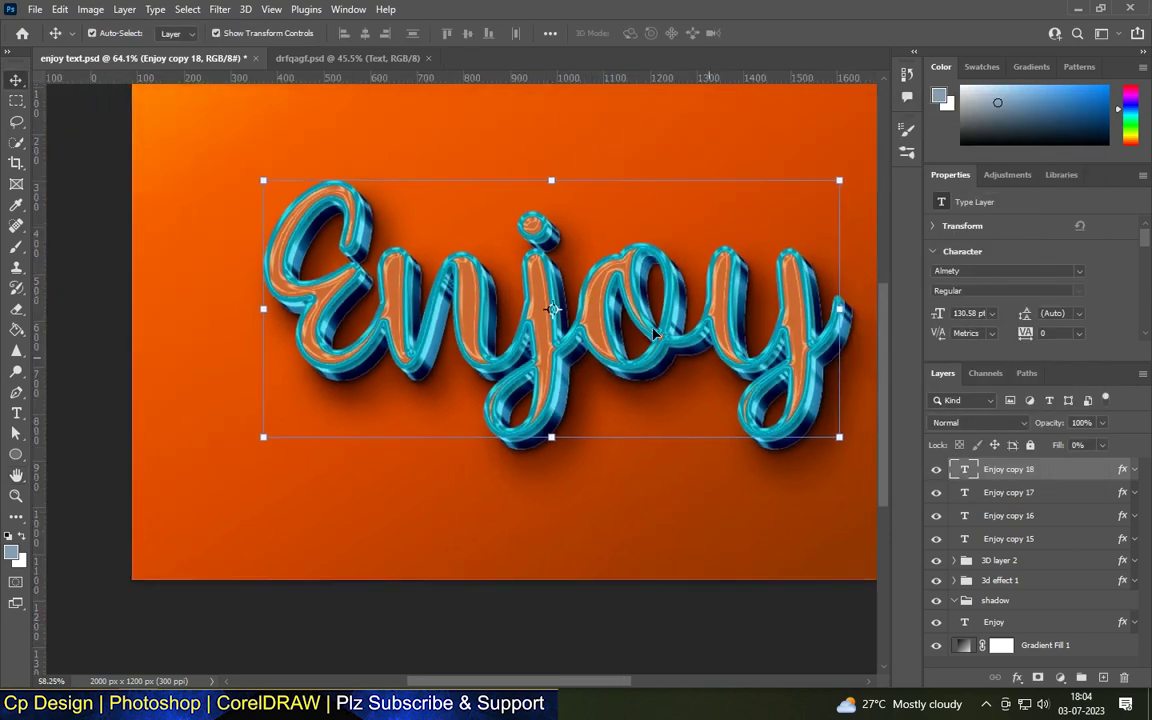
click(707, 548)
scroll(634, 288, up, 2)
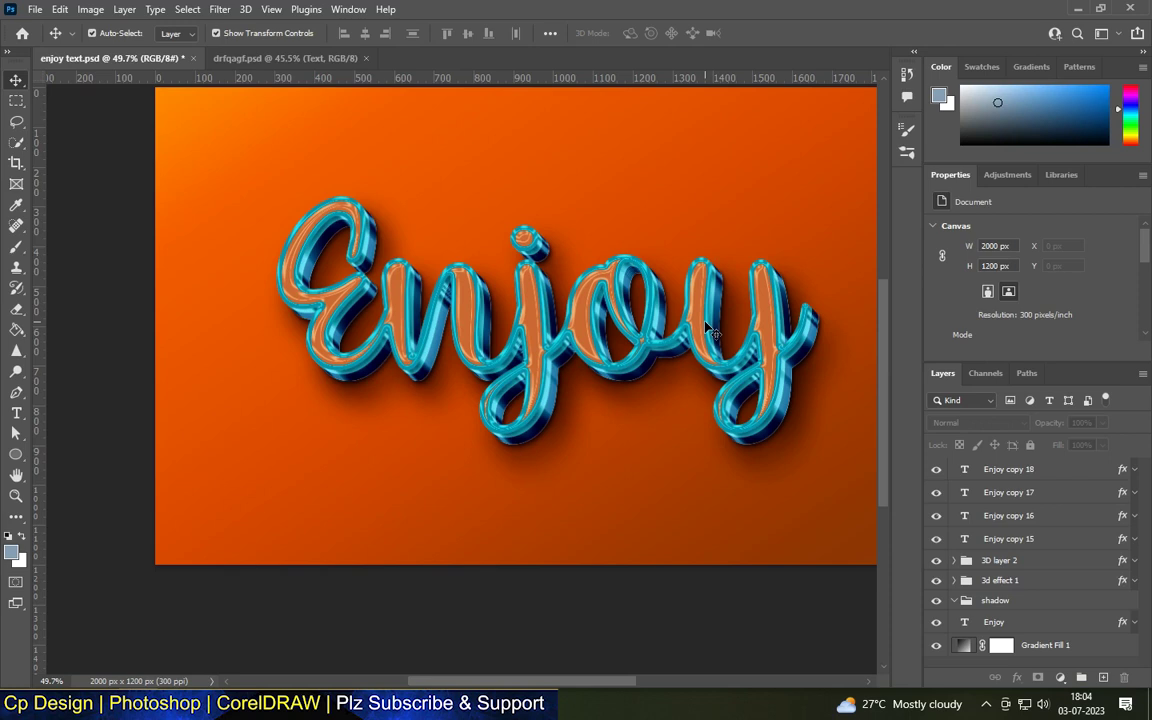
Duplicate Enjoy copy 18 as Enjoy copy 19 and open its layer style.
click(1065, 470)
key(ctrl+j)
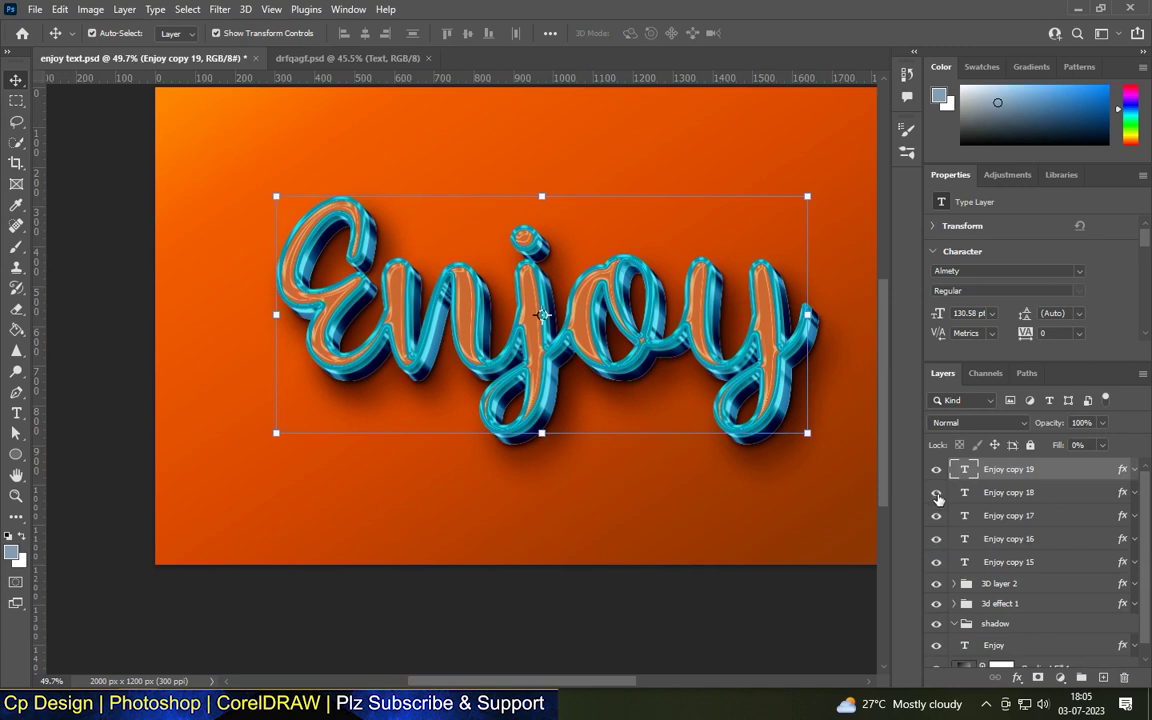
drag(938, 494, 936, 472)
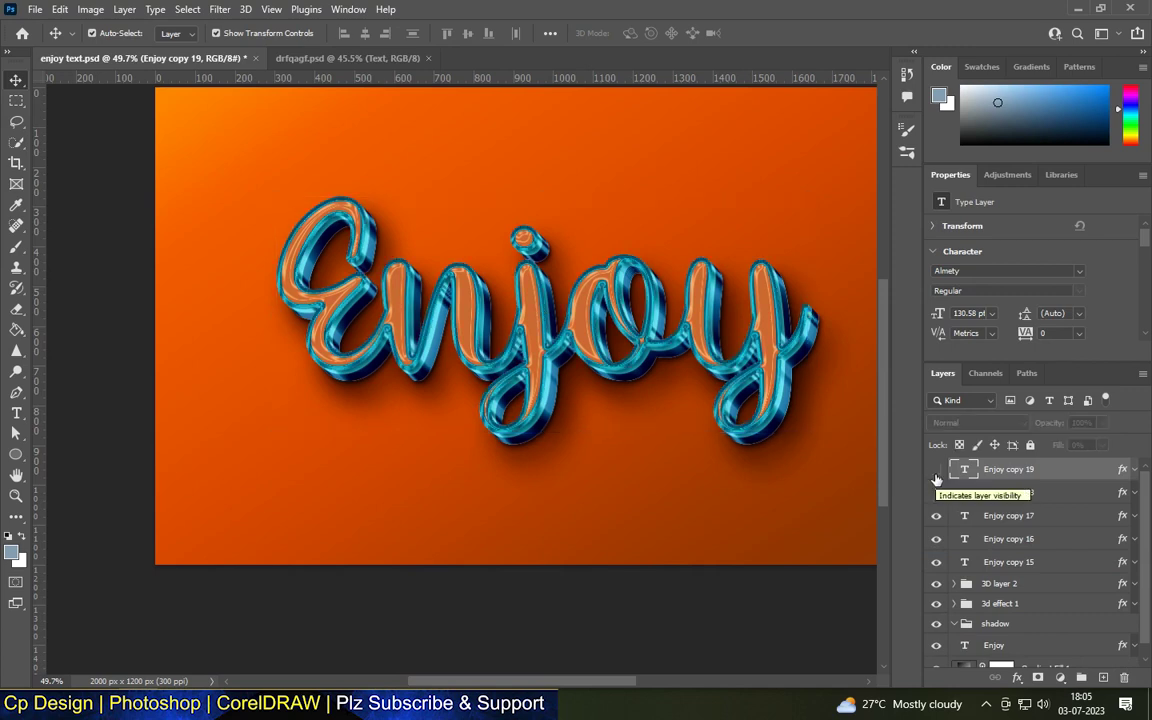
drag(936, 472, 936, 494)
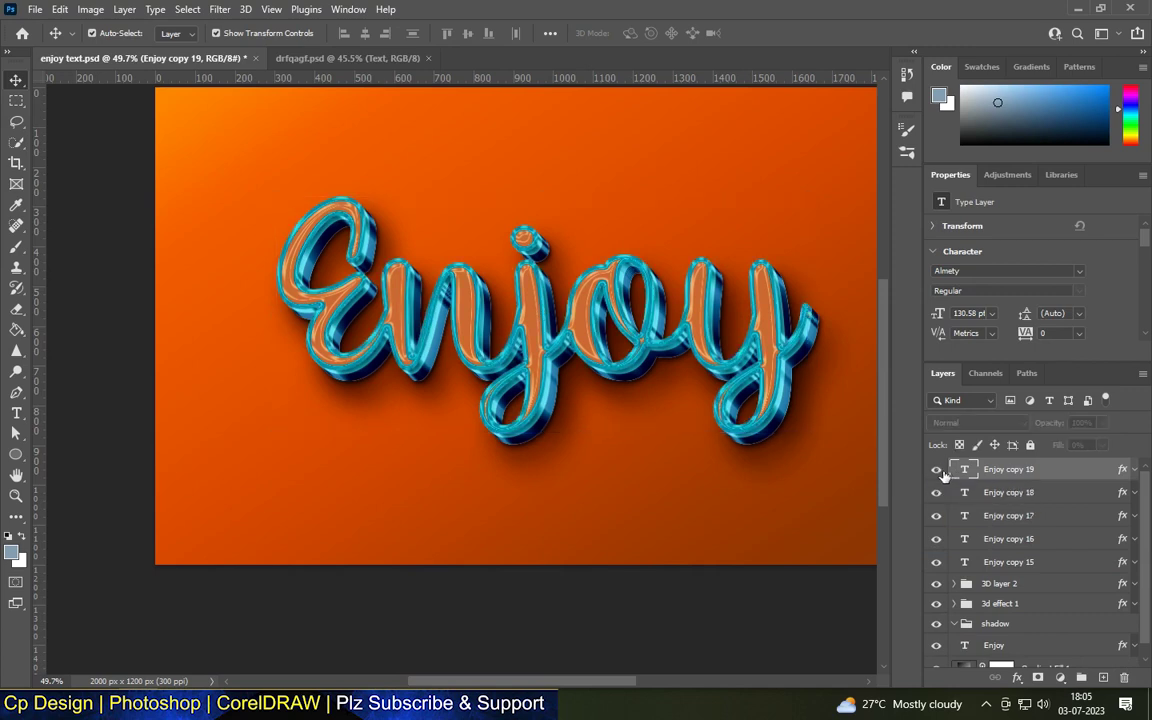
double_click(1041, 477)
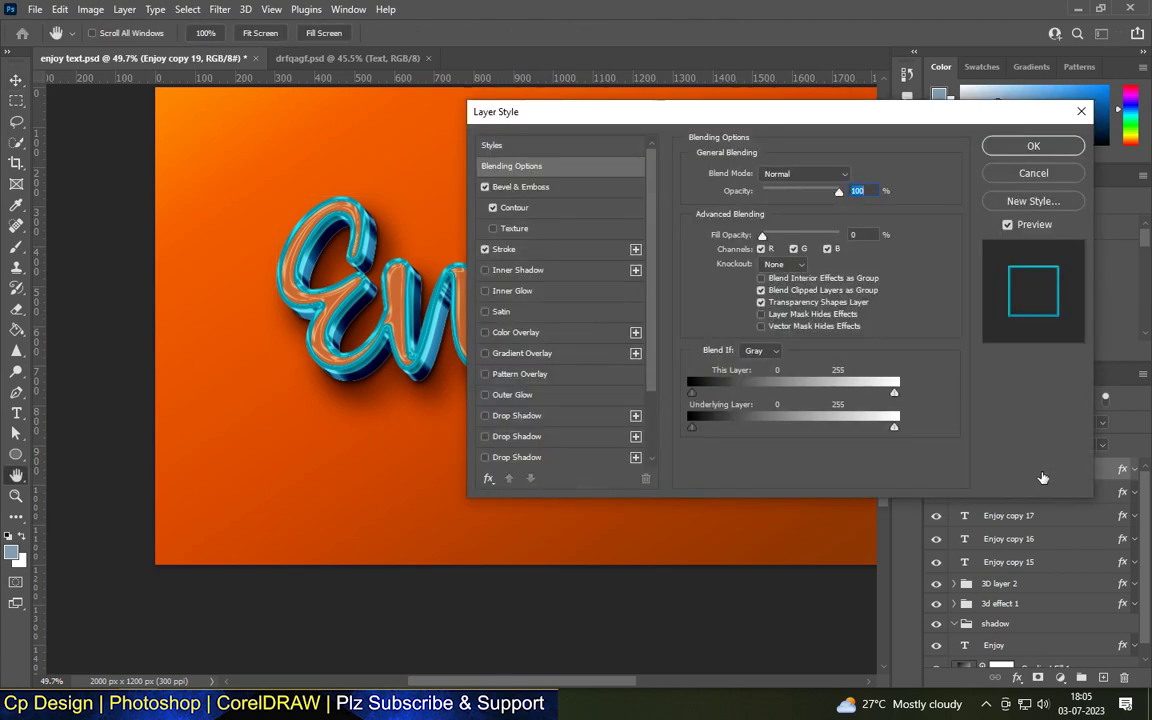
Set the bevel to Inner Bevel, depth 195, size 29, soften 11, angle 120°.
click(540, 187)
click(805, 174)
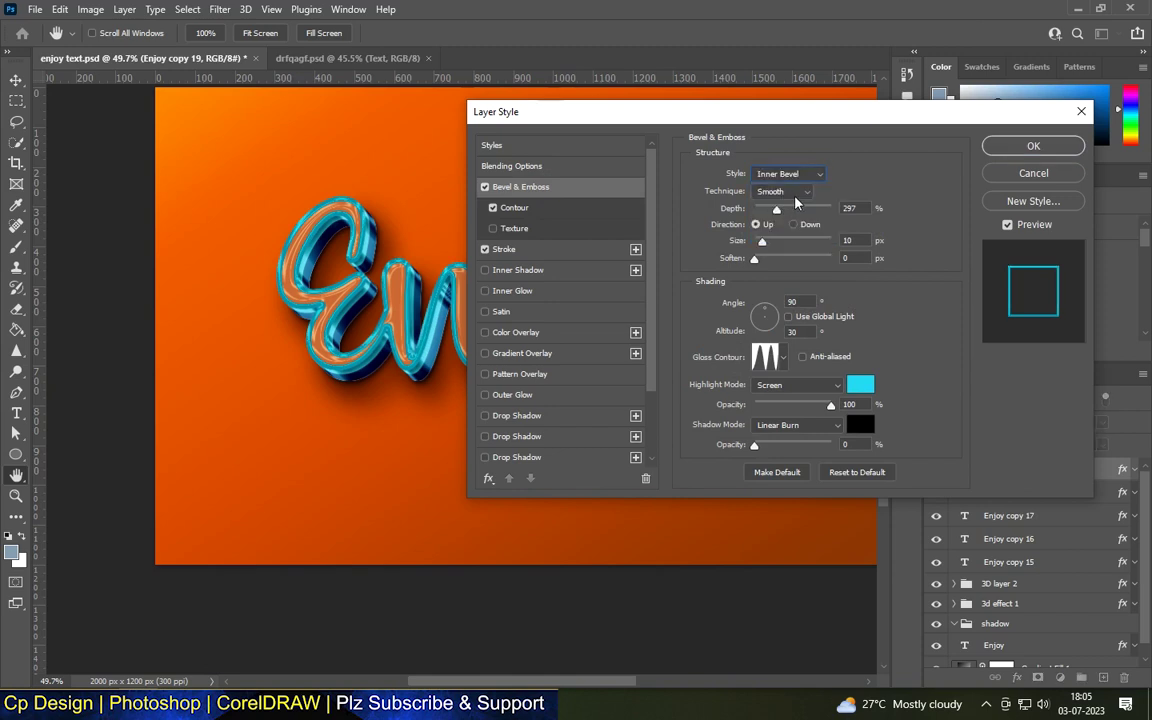
drag(777, 208, 769, 208)
text(195)
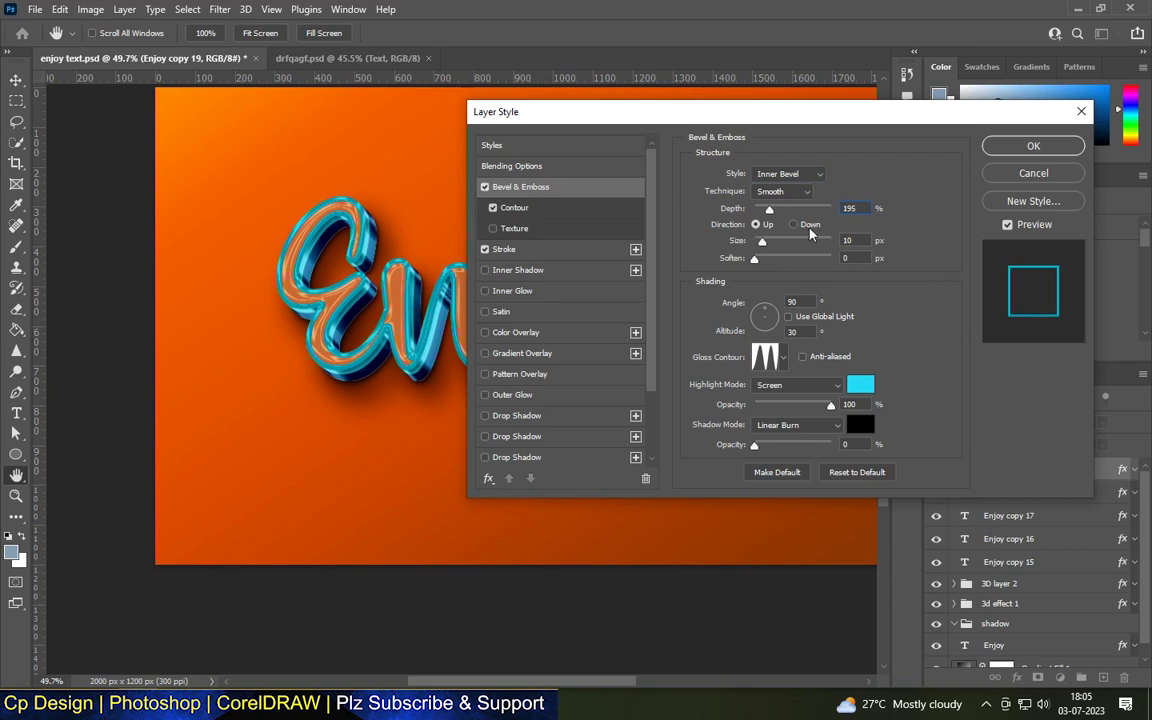
key(Tab)
text(29)
key(Tab)
text(11)
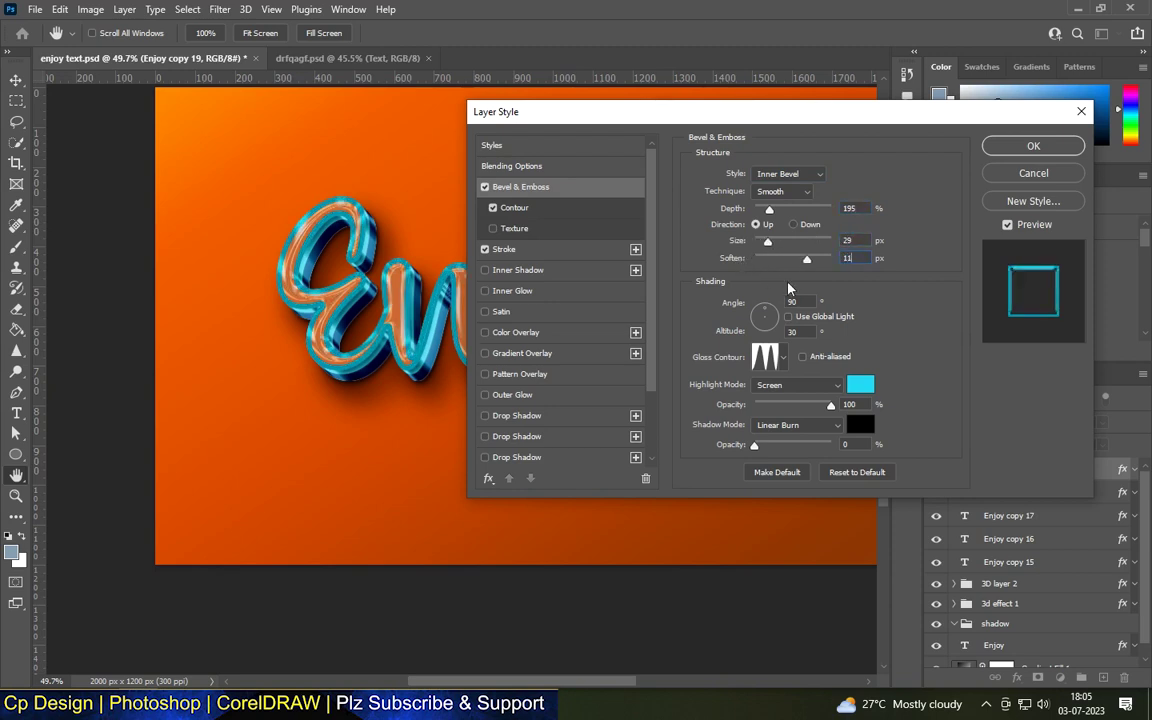
key(Tab)
text(120)
key(Tab)
Use a linear gloss contour, Overlay highlights, and 36% shadow opacity.
click(783, 357)
double_click(690, 396)
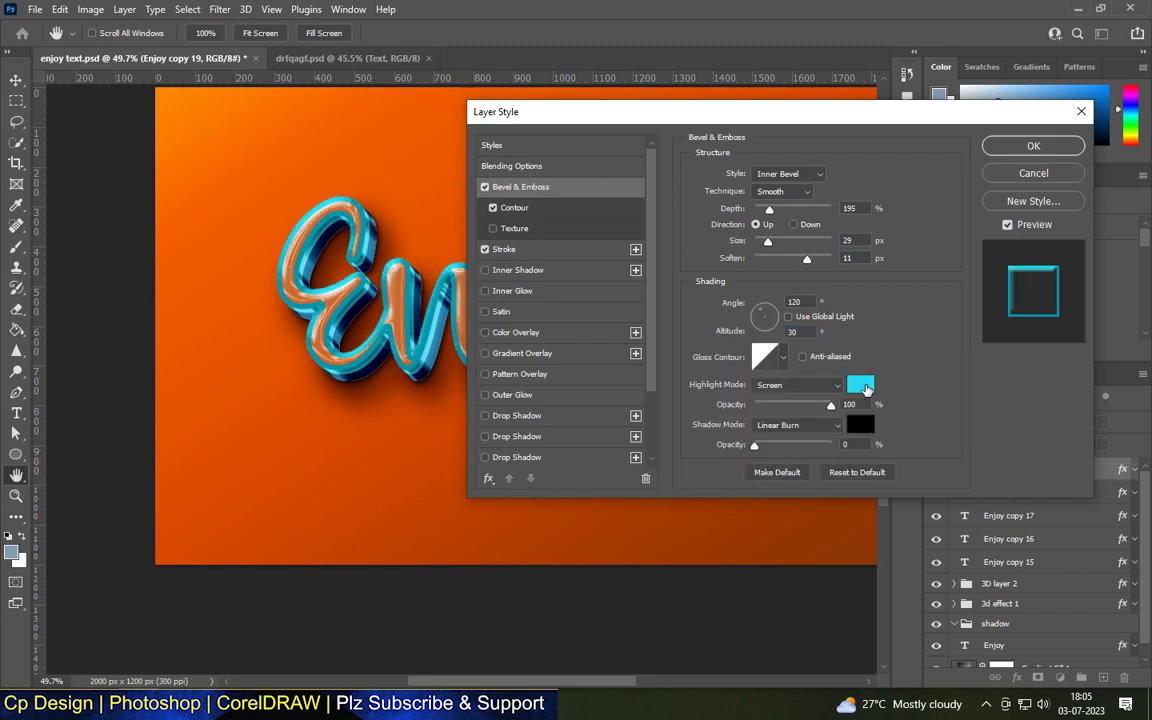
click(833, 390)
click(770, 477)
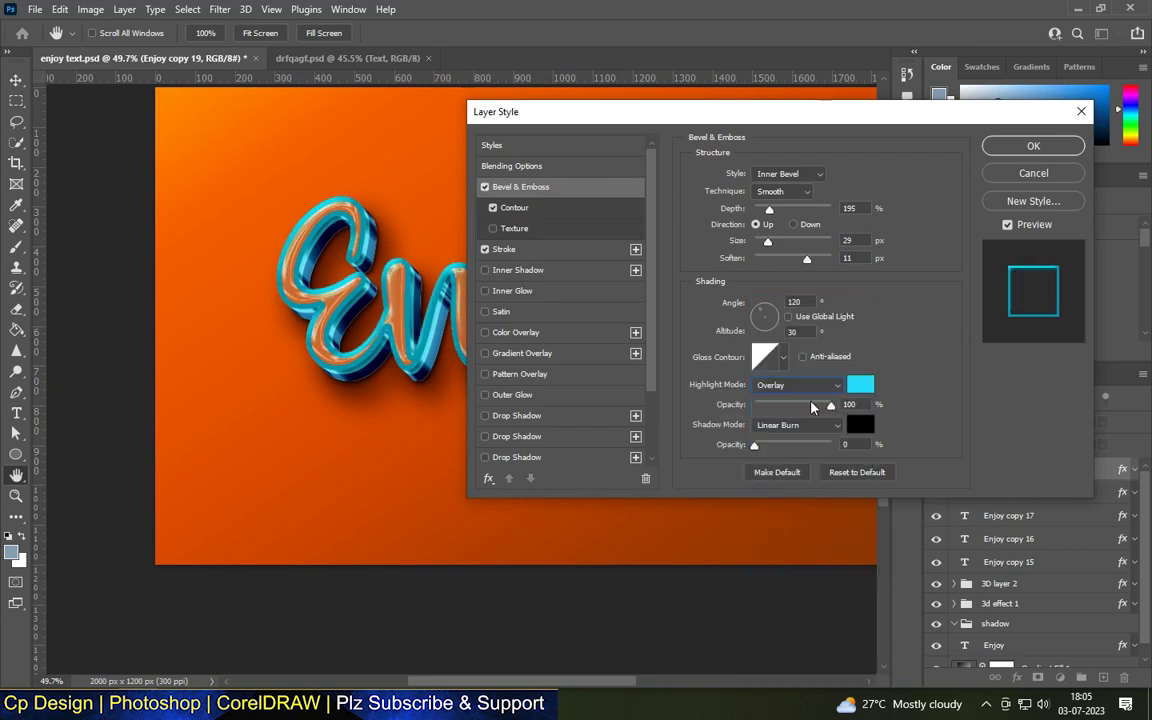
click(754, 445)
text(36)
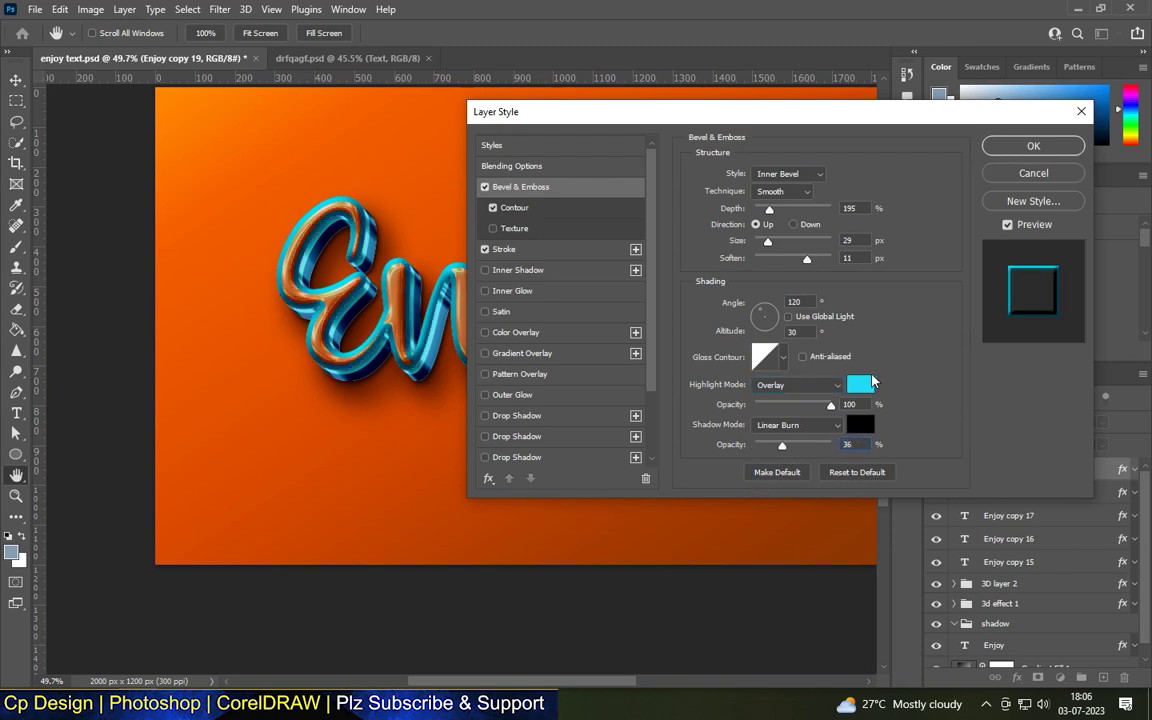
Set highlight colour #ffb48b, shadow colour #5c2000, and turn off the stroke.
click(862, 384)
text(ffb4)
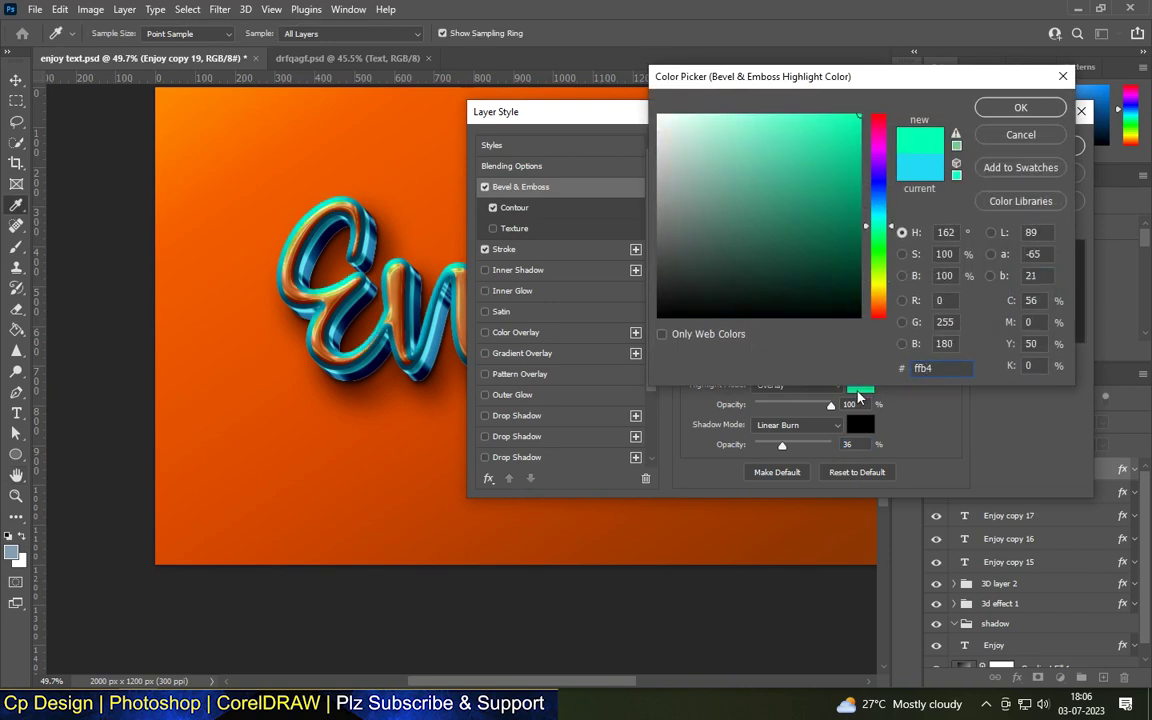
text(8b)
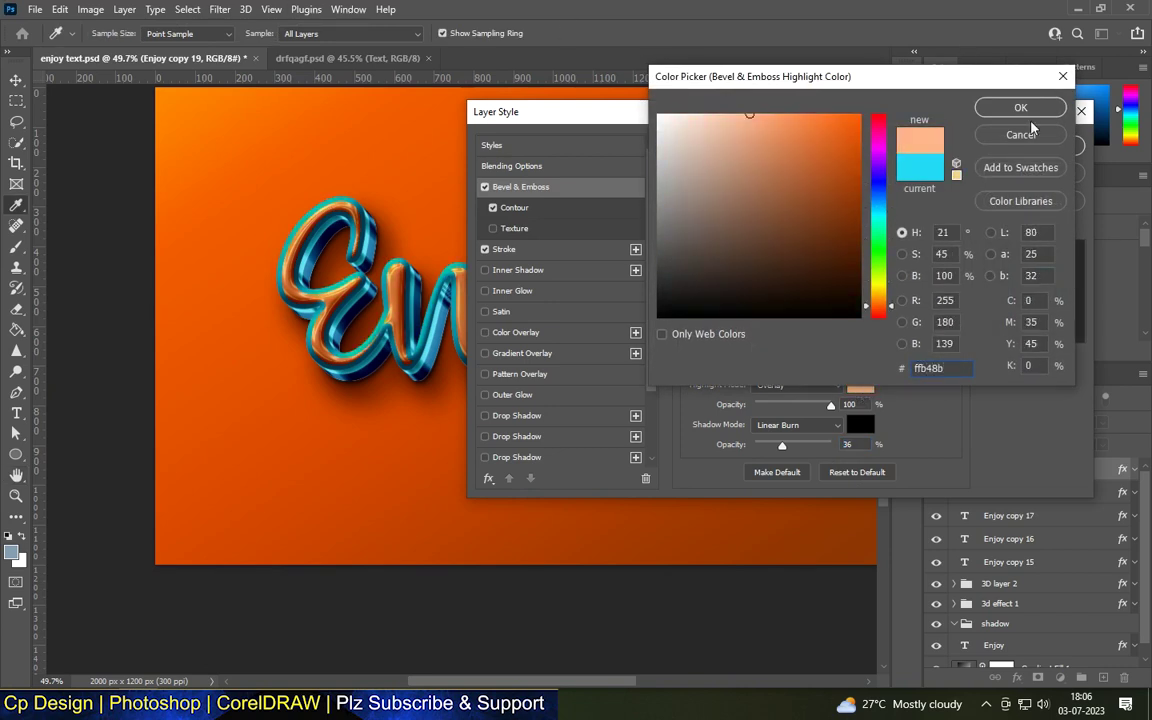
click(1021, 107)
click(858, 425)
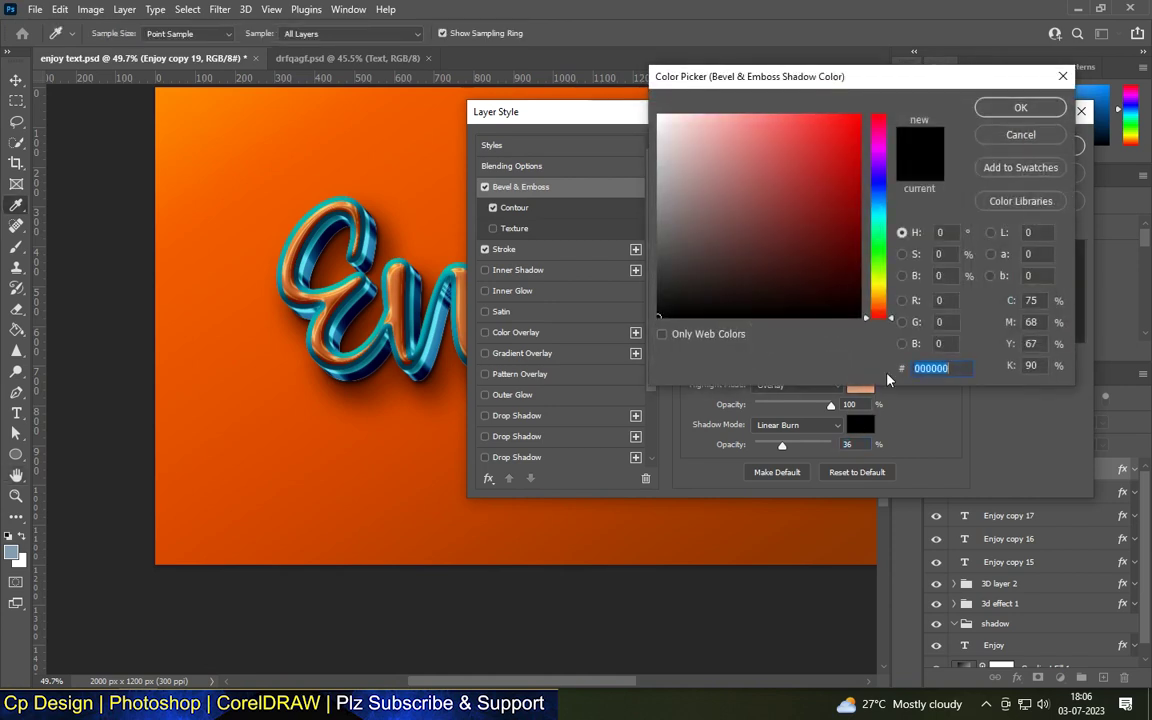
text(5c2000)
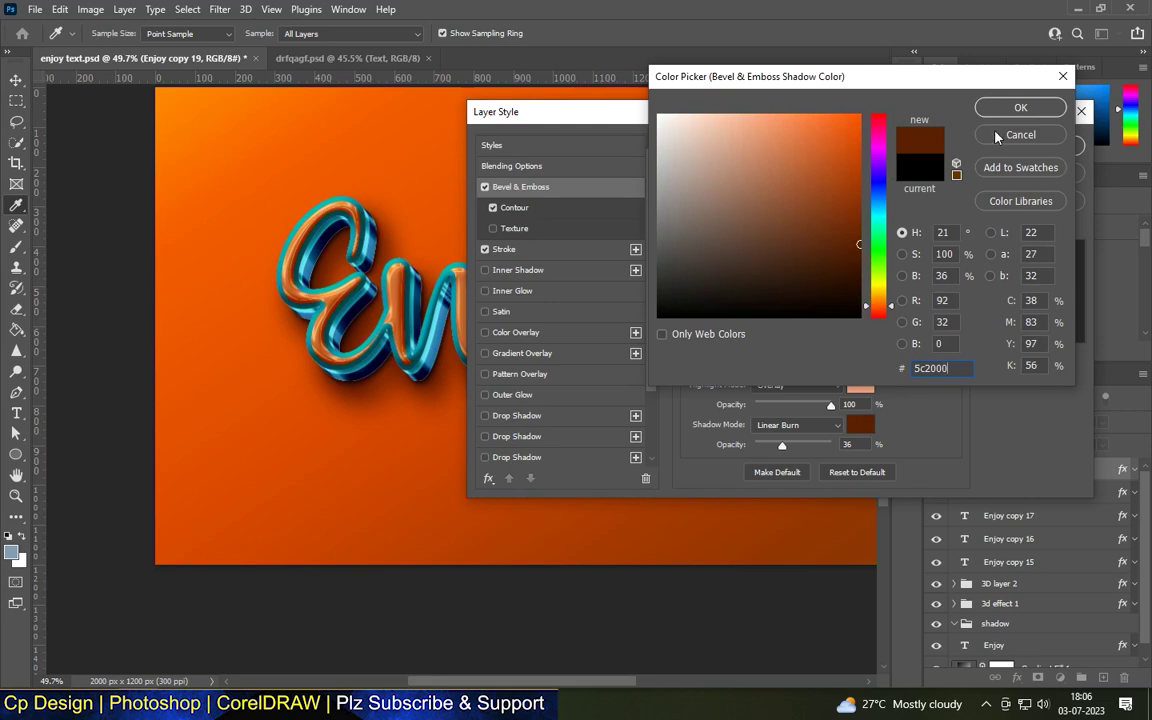
click(1021, 107)
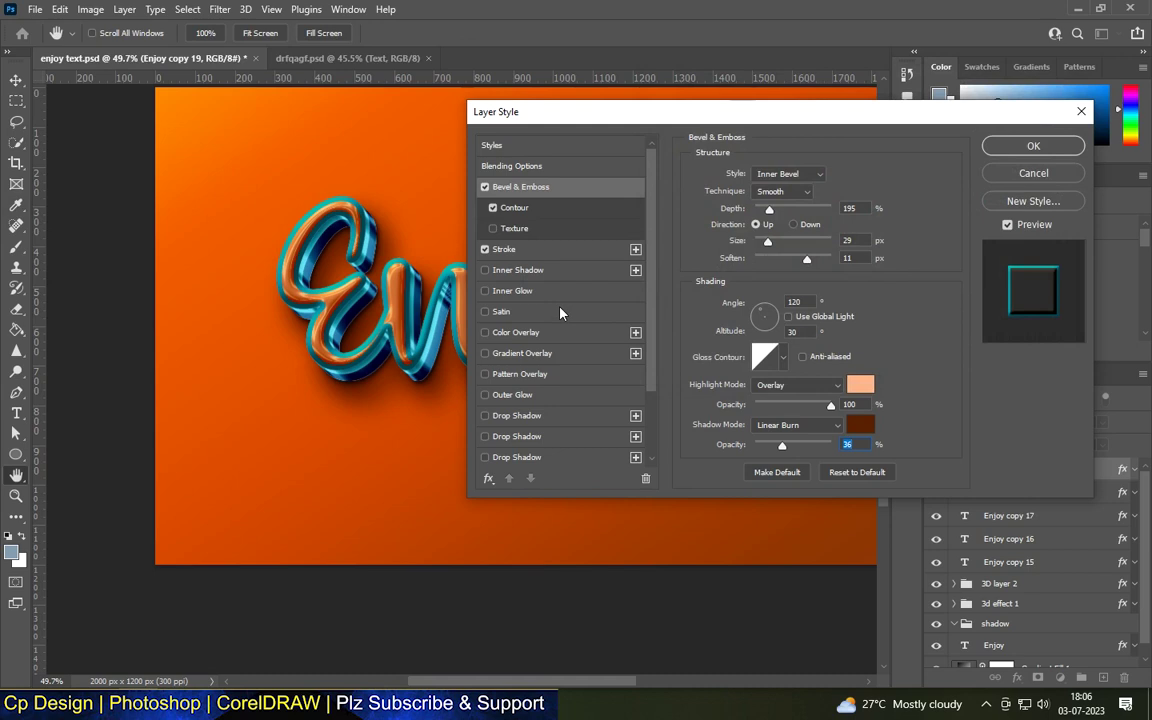
click(485, 249)
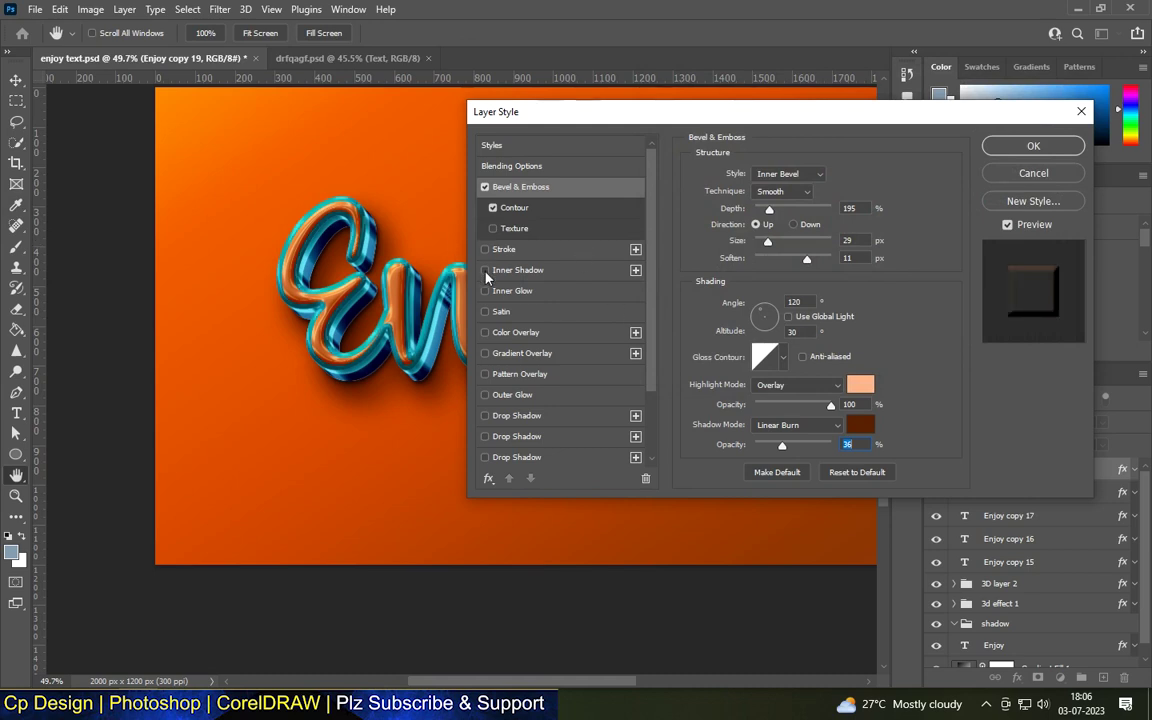
Enable Inner Shadow with colour #ffd4b9 in Overlay blend mode.
click(540, 271)
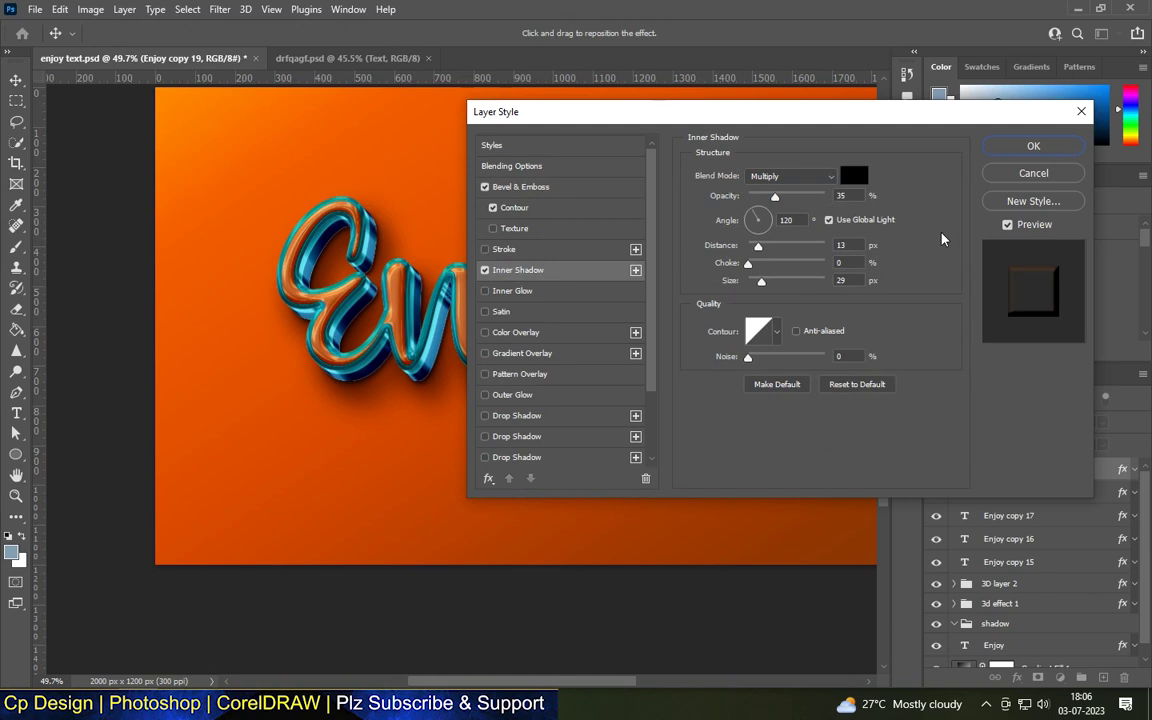
click(853, 176)
text(ffd4b9)
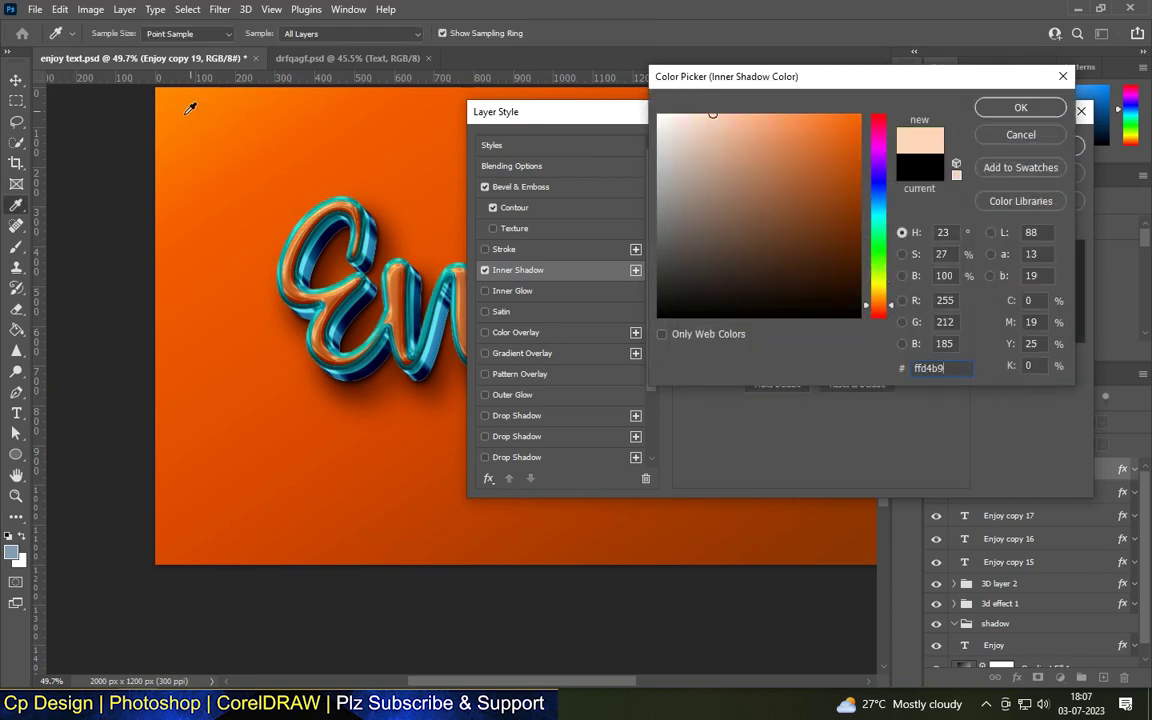
key(Return)
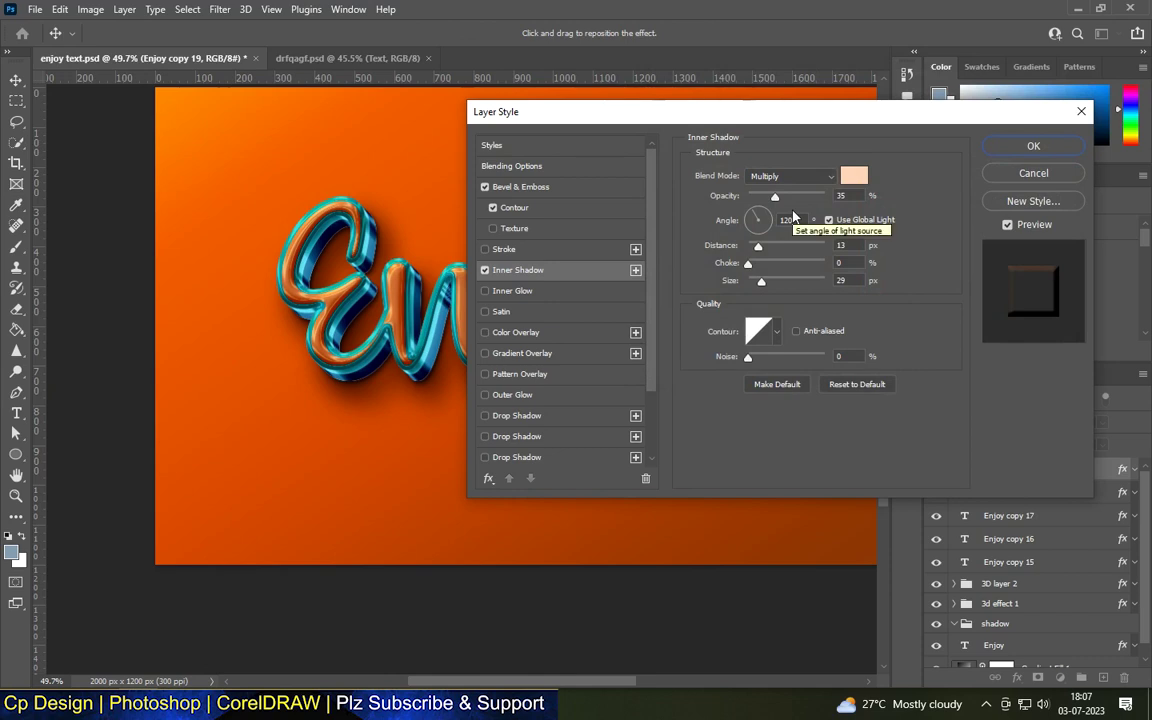
click(790, 176)
click(771, 362)
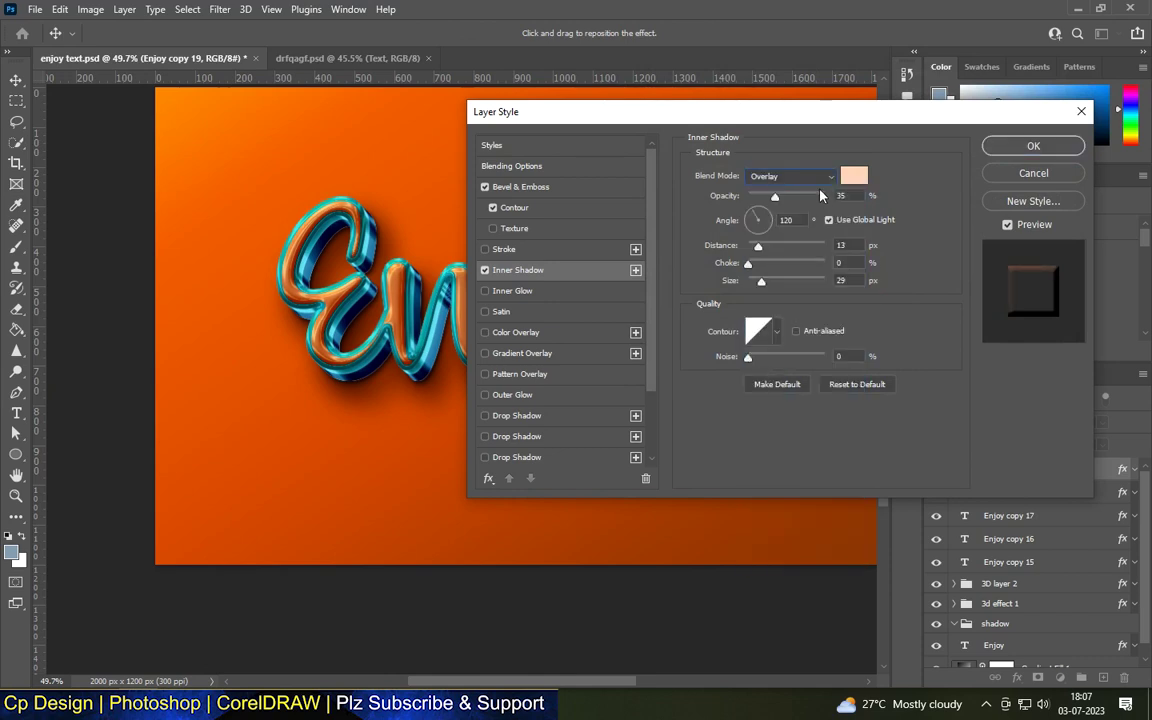
Set the inner shadow to 75% opacity, 22 px distance, 38 px size, and apply.
double_click(843, 196)
text(75)
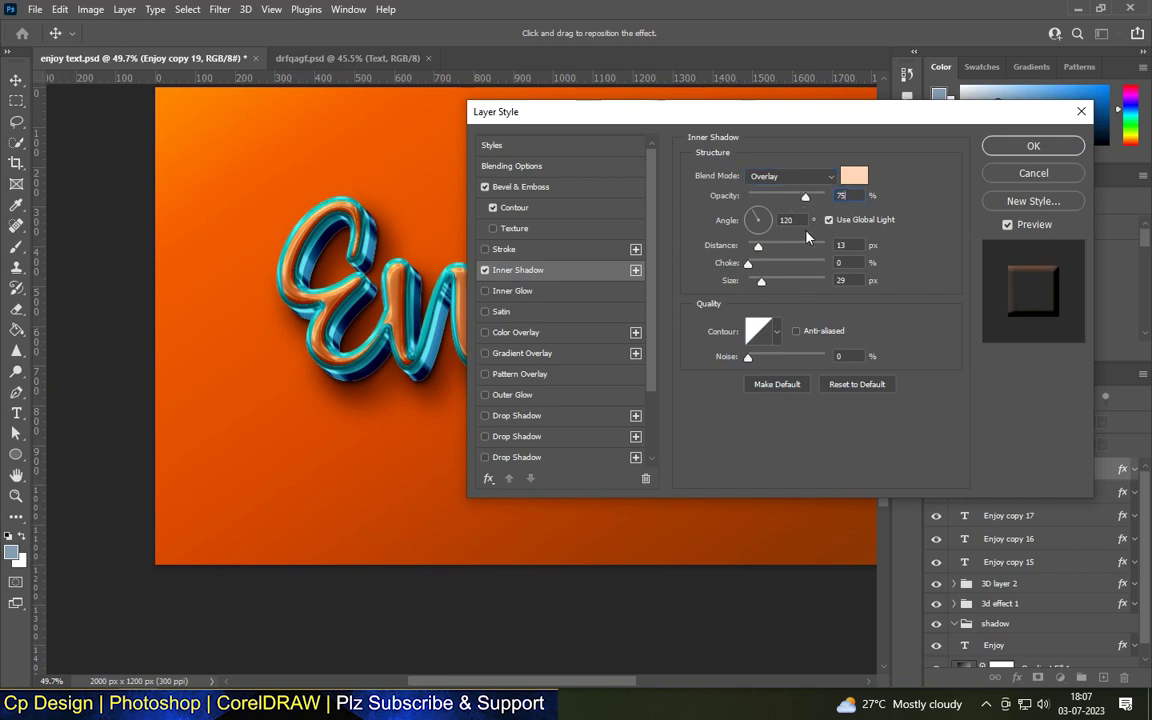
double_click(843, 245)
text(22)
double_click(843, 280)
text(38)
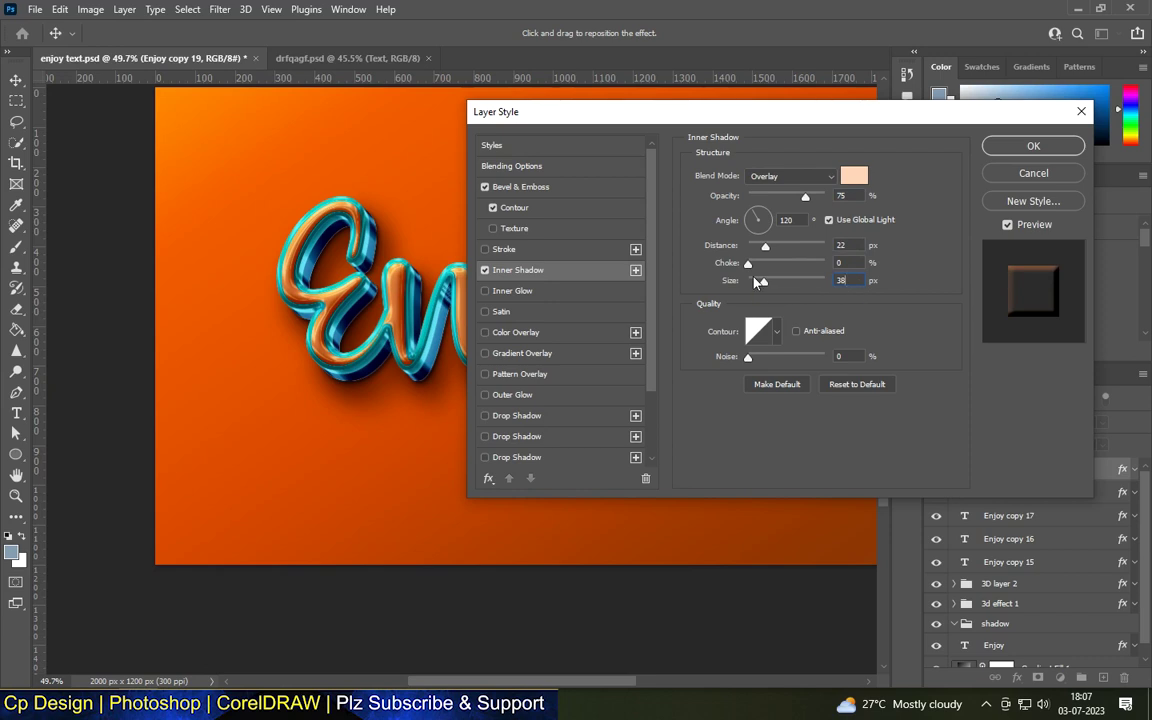
click(1033, 146)
Finish the text style and stamp all visible layers into a new merged Layer 1.
scroll(622, 485, down, 1)
click(622, 485)
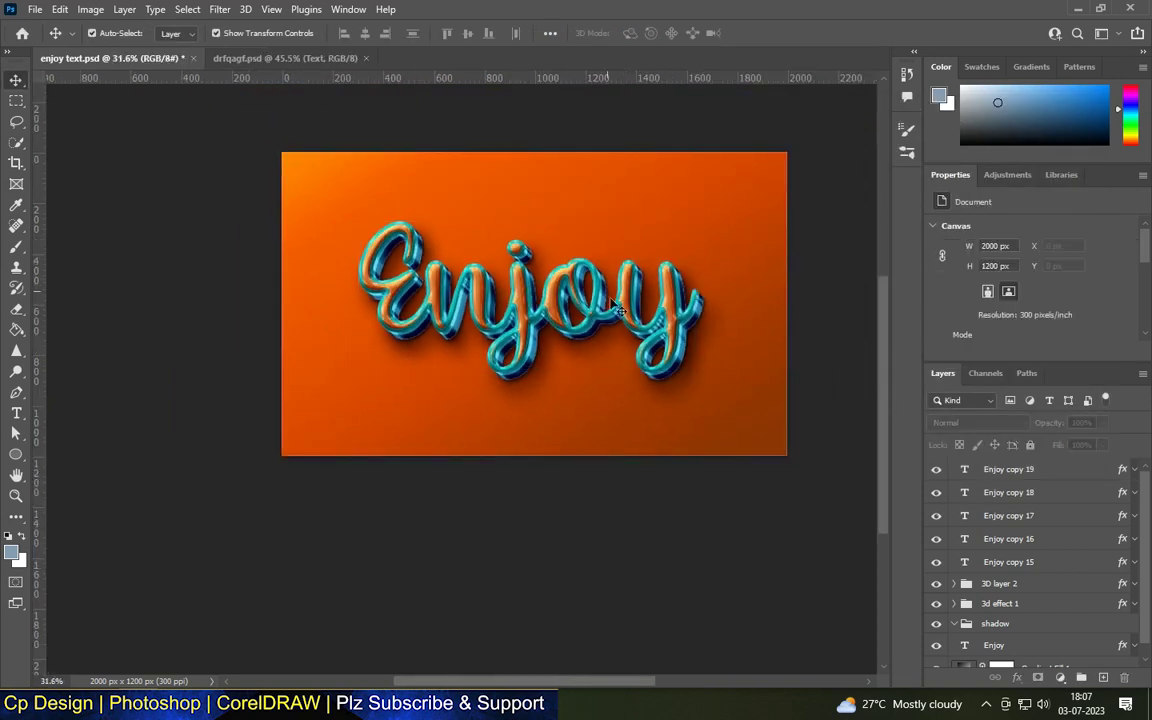
scroll(518, 296, up, 1)
scroll(518, 296, up, 2)
scroll(516, 293, up, 1)
scroll(516, 293, up, 2)
scroll(636, 300, up, 2)
scroll(636, 300, up, 1)
scroll(637, 298, down, 2)
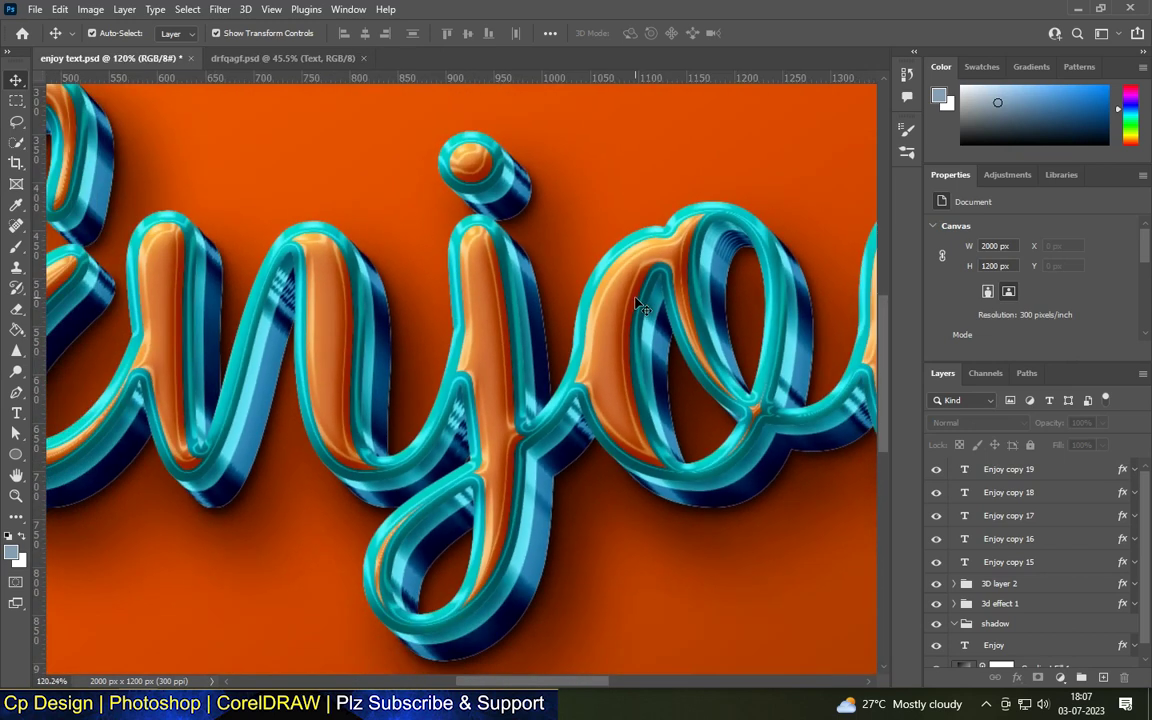
scroll(637, 292, down, 1)
scroll(637, 292, down, 1)
scroll(543, 319, down, 1)
scroll(543, 319, down, 5)
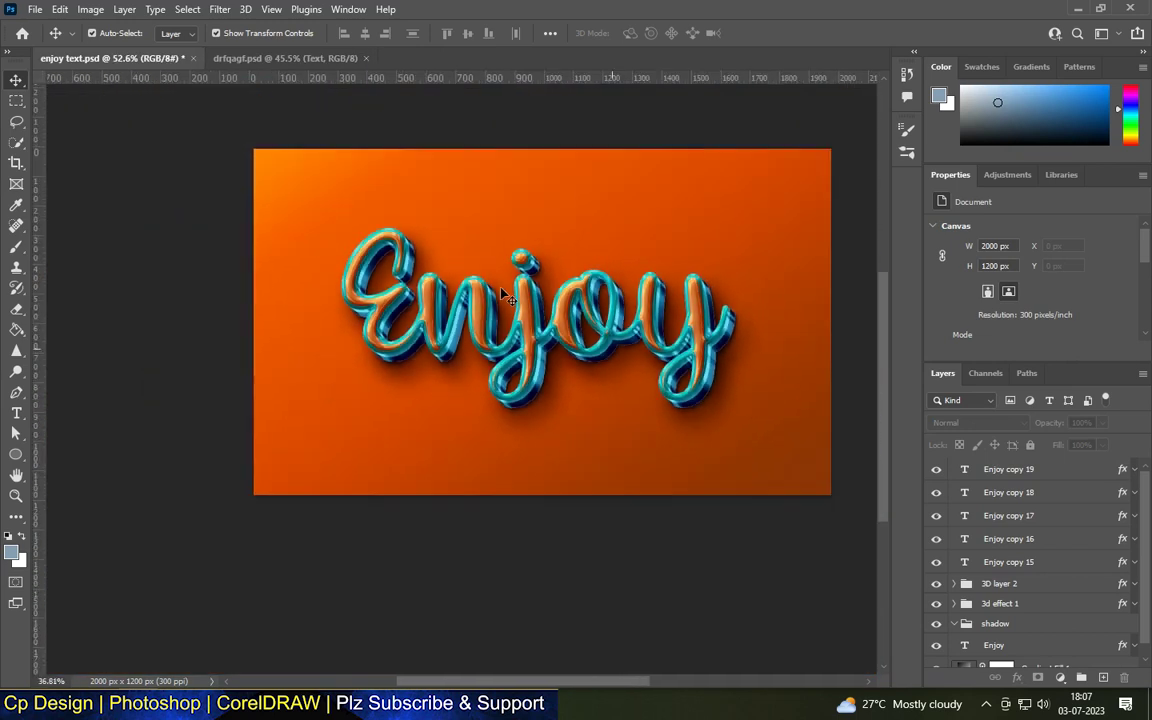
key(ctrl+shift+alt+e)
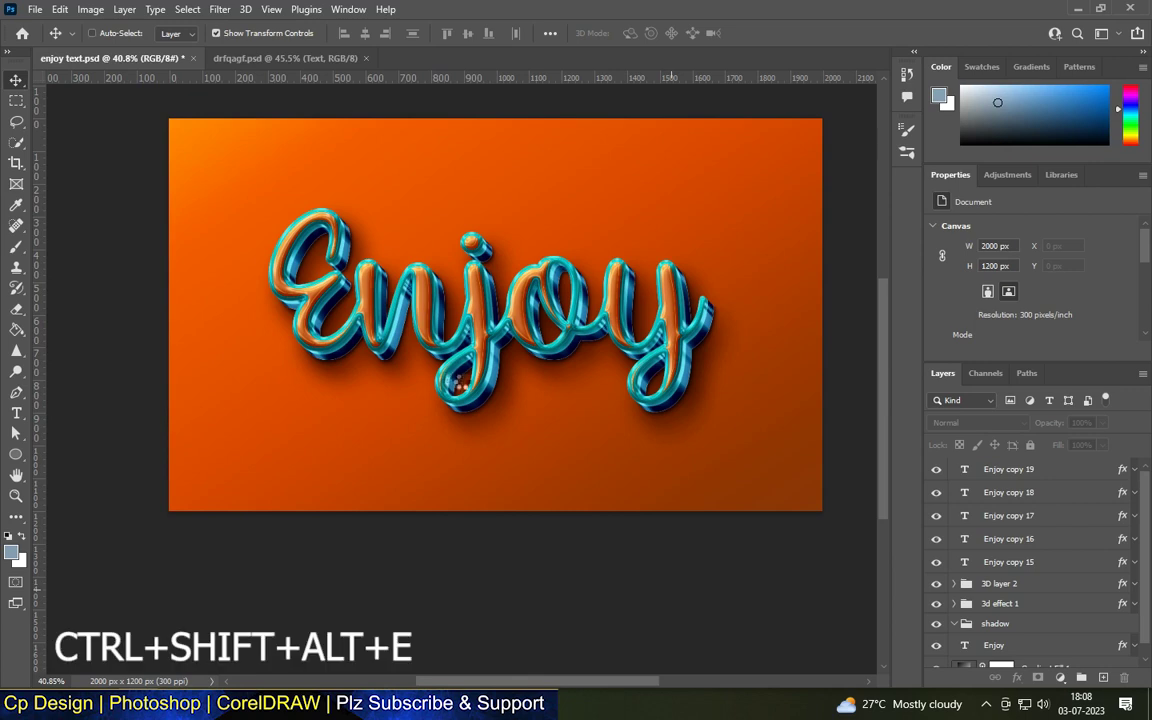
Open the Camera Raw Filter on Layer 1 from the Filter menu.
click(219, 9)
click(660, 400)
click(219, 9)
click(248, 130)
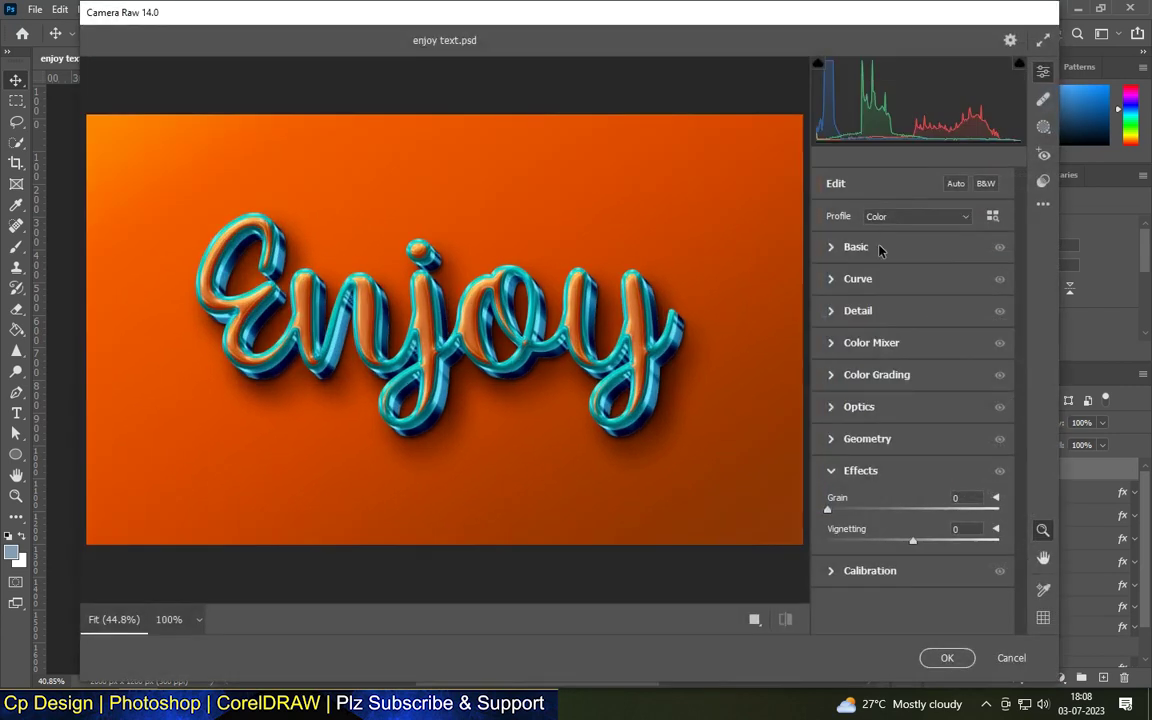
Set Basic sliders: Exposure +0.35, Contrast +17, Clarity +19, Dehaze +19, Vibrance +18, Saturation +12.
click(845, 247)
mouse_move(913, 265)
mouse_down()
mouse_move(1001, 266)
mouse_move(887, 265)
mouse_move(1018, 298)
mouse_move(906, 292)
mouse_move(927, 353)
mouse_move(903, 402)
mouse_move(921, 426)
mouse_move(887, 450)
mouse_move(904, 450)
mouse_move(930, 490)
mouse_move(945, 578)
mouse_up()
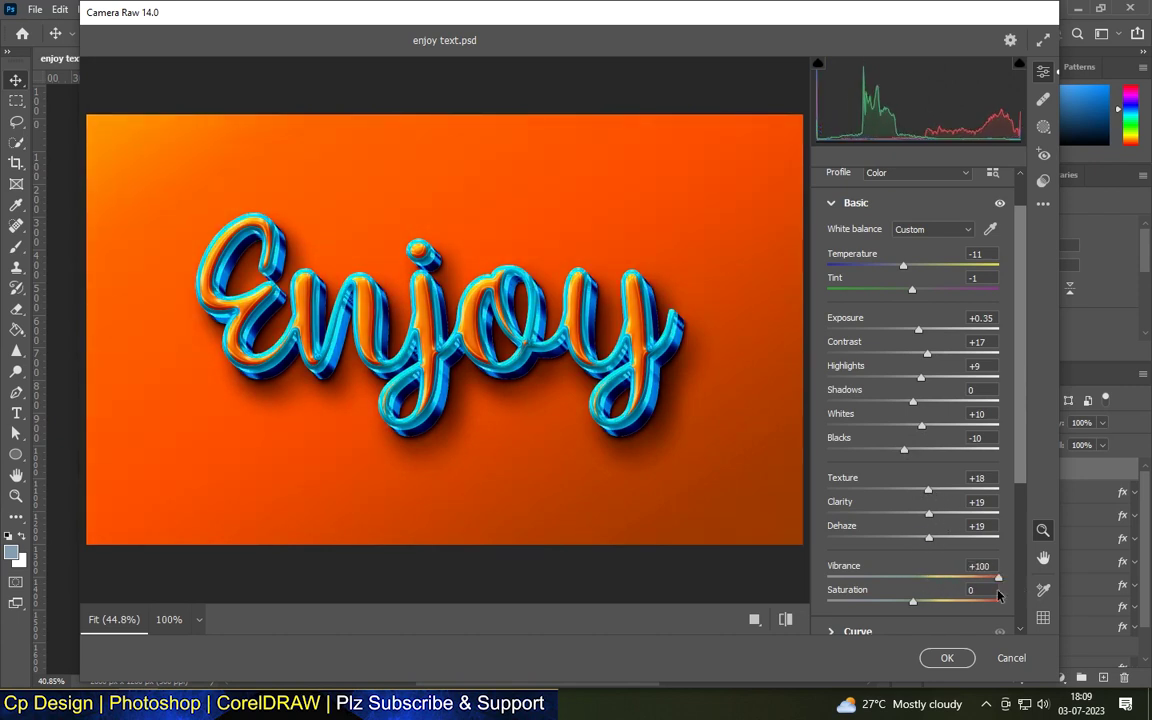
mouse_move(941, 593)
mouse_down()
mouse_move(927, 595)
mouse_move(926, 578)
mouse_up()
mouse_move(912, 601)
mouse_down()
mouse_move(960, 601)
mouse_move(897, 603)
mouse_move(922, 603)
mouse_up()
scroll(929, 584, down, 5)
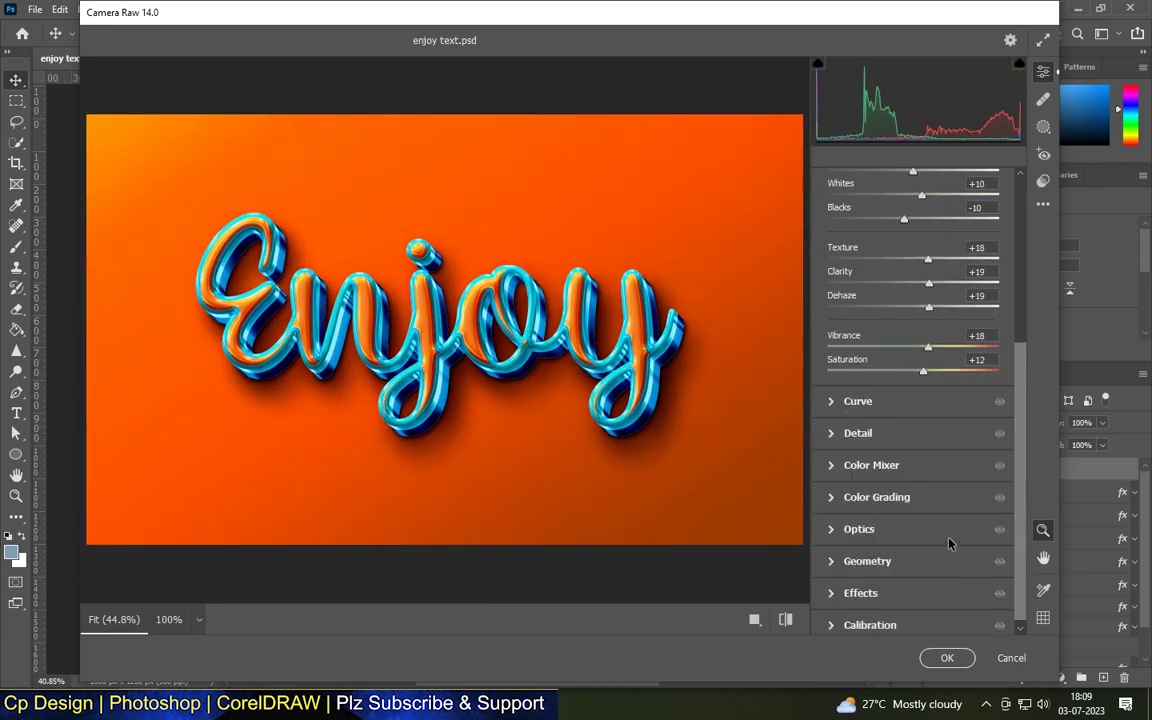
Set Effects vignetting to -31 and apply the Camera Raw grading to Layer 1.
click(860, 584)
drag(912, 541, 884, 546)
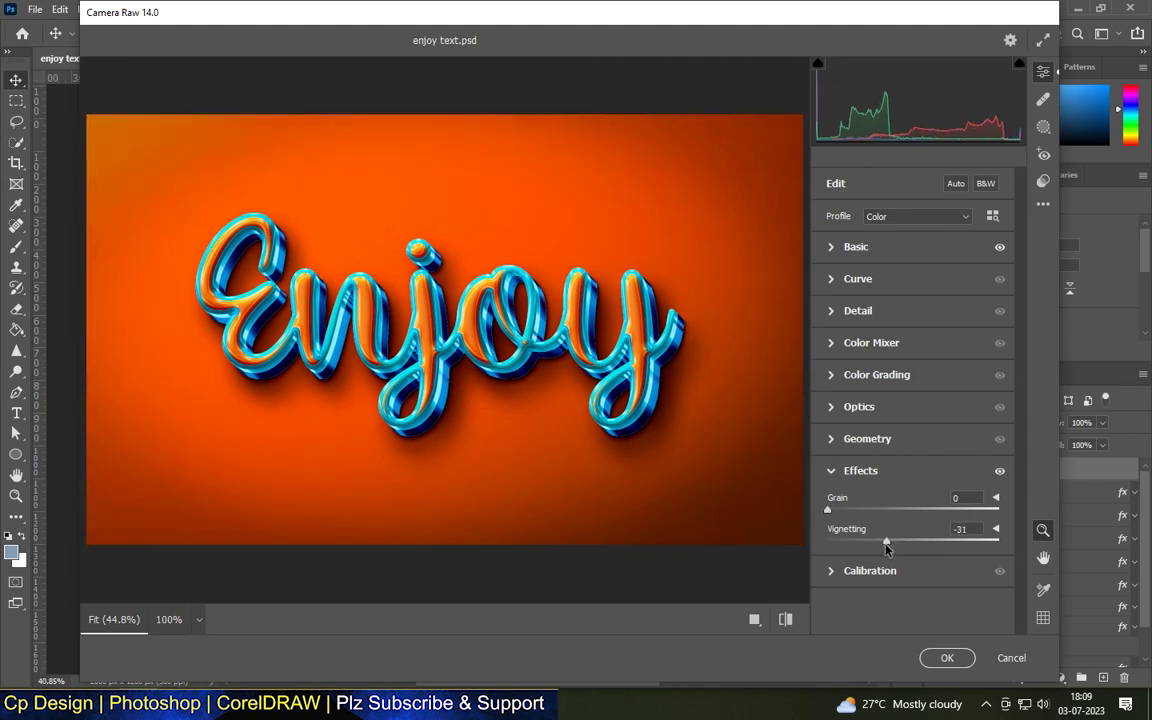
click(947, 658)
scroll(527, 249, up, 2)
scroll(532, 249, up, 3)
scroll(617, 278, down, 4)
scroll(577, 455, down, 2)
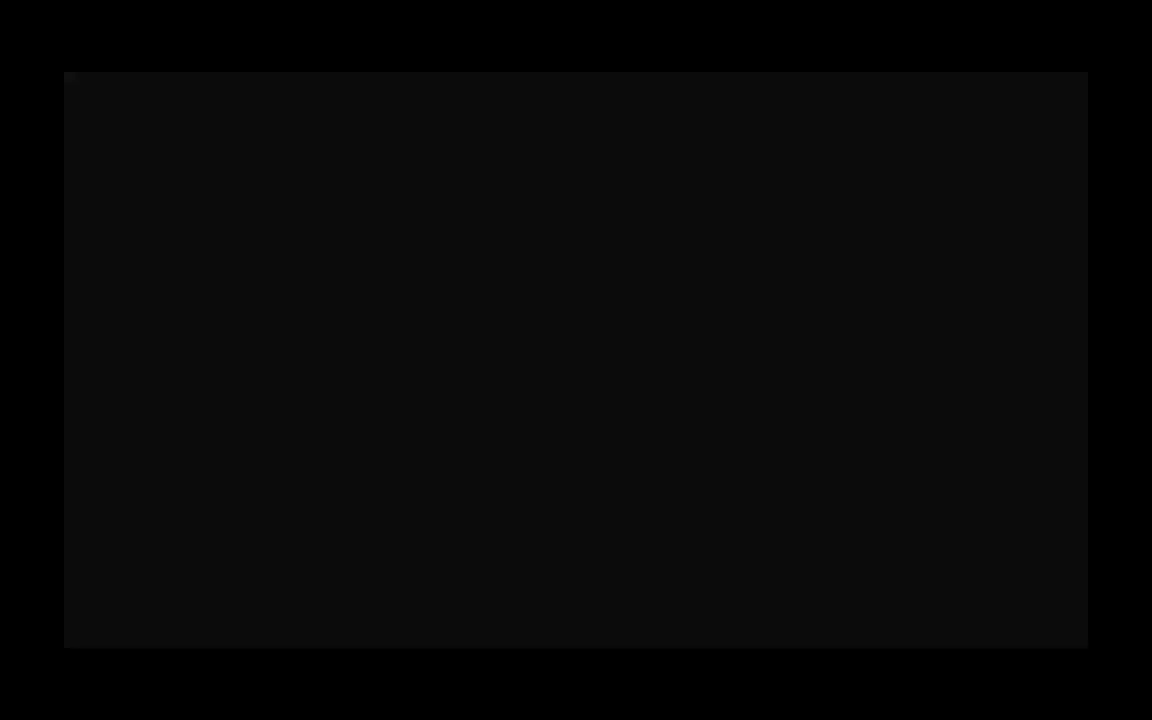